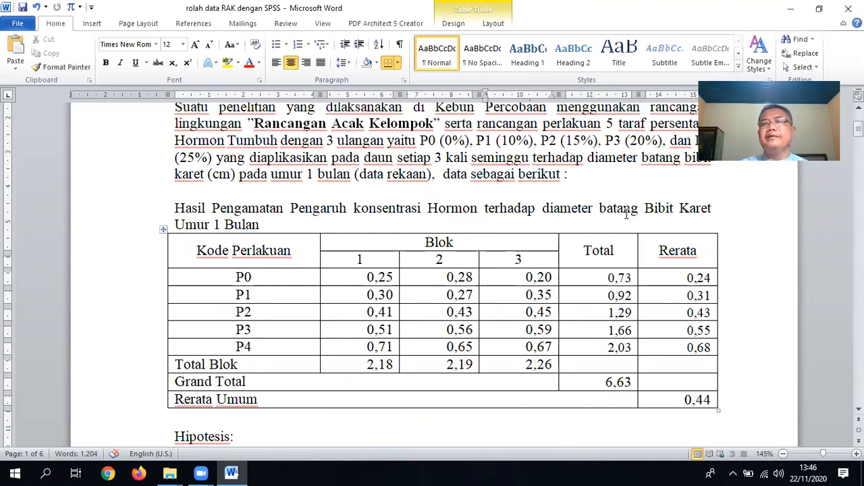
Switch from the Word document to IBM SPSS Statistics 22 and start with an empty dataset
{"action": "left_click", "coordinate": [788, 15]}
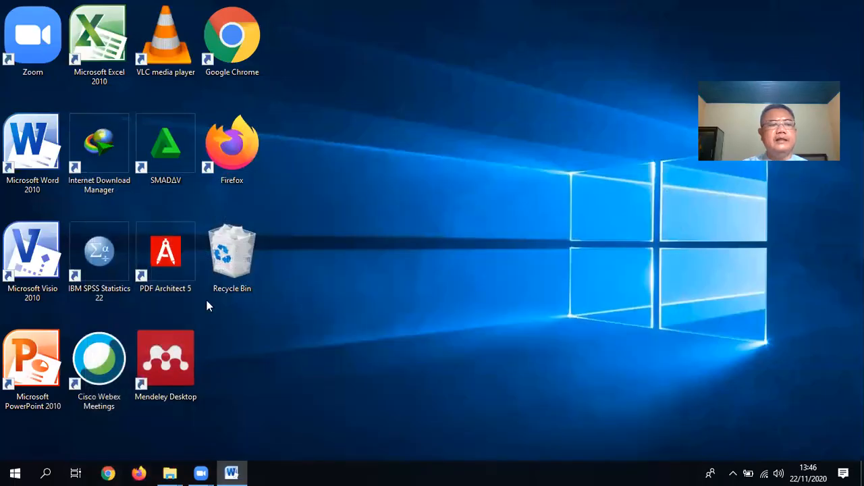
{"action": "double_click", "coordinate": [103, 289]}
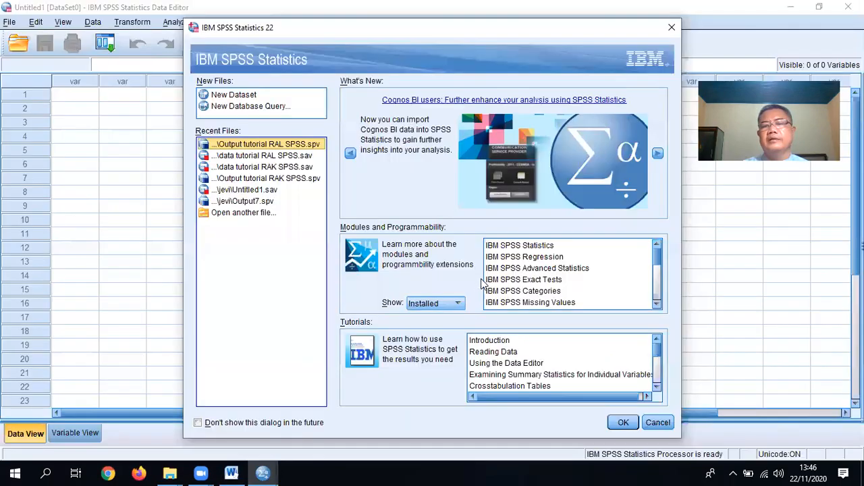
{"action": "left_click", "coordinate": [658, 422]}
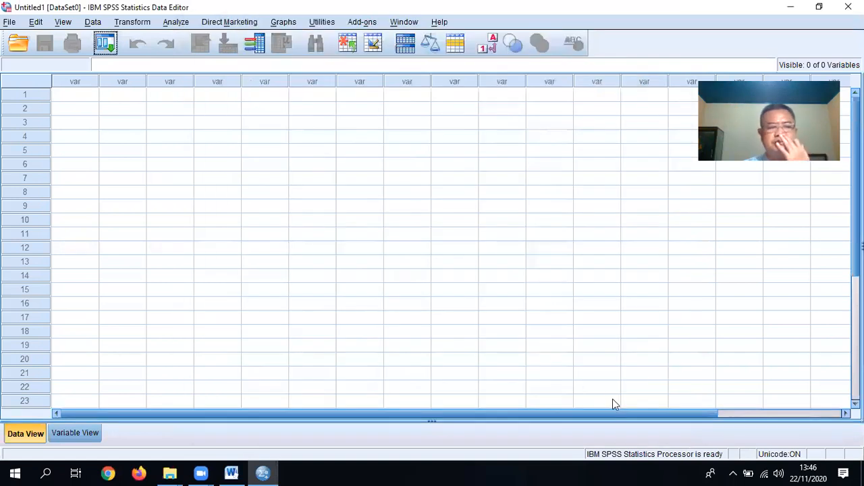
Create the first variable in the variable definitions and name it Hormon
{"action": "left_click", "coordinate": [75, 435]}
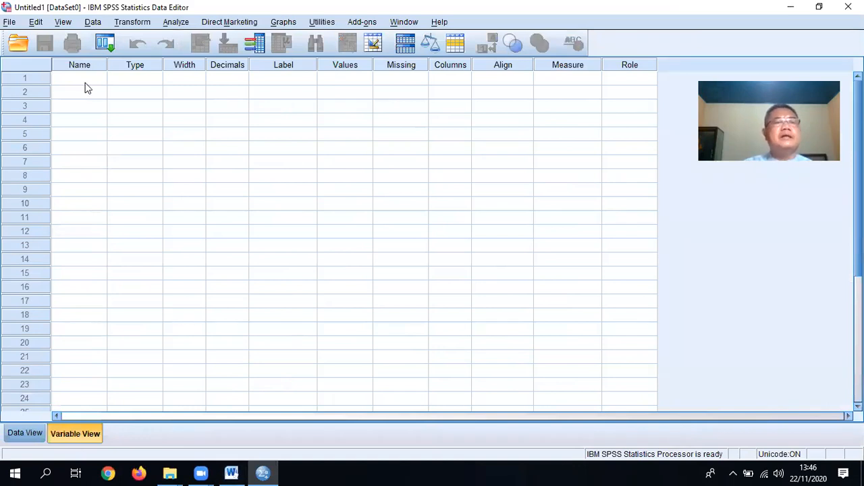
{"action": "type", "text": "H"}
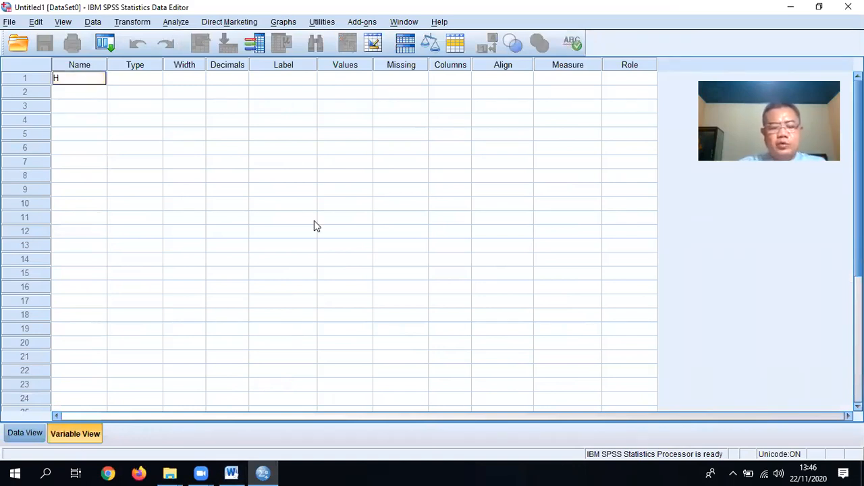
{"action": "type", "text": "ormon"}
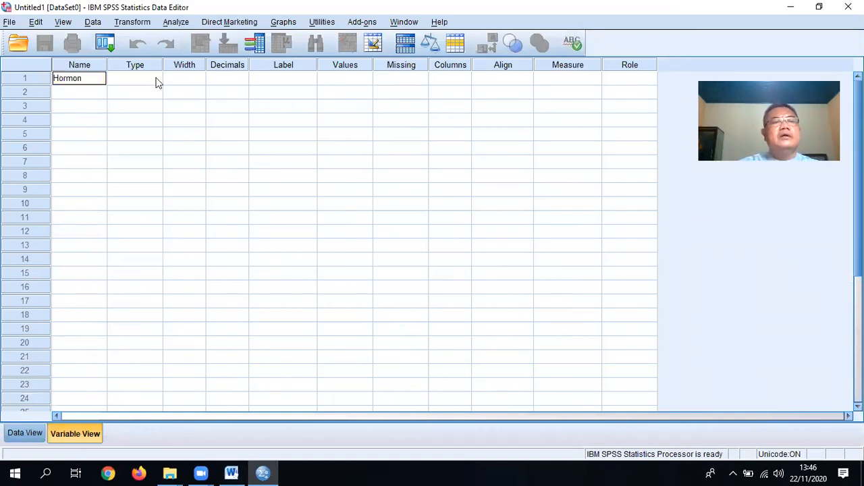
{"action": "left_click", "coordinate": [151, 87]}
{"action": "left_click", "coordinate": [166, 92]}
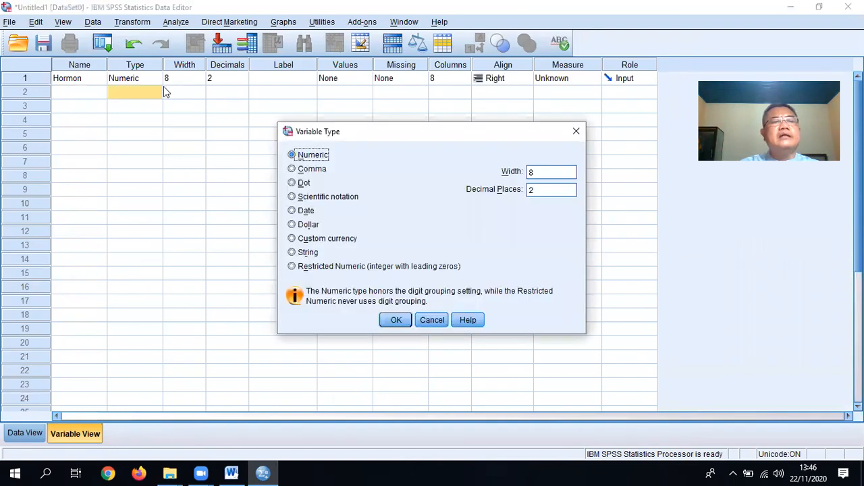
{"action": "left_click", "coordinate": [582, 132]}
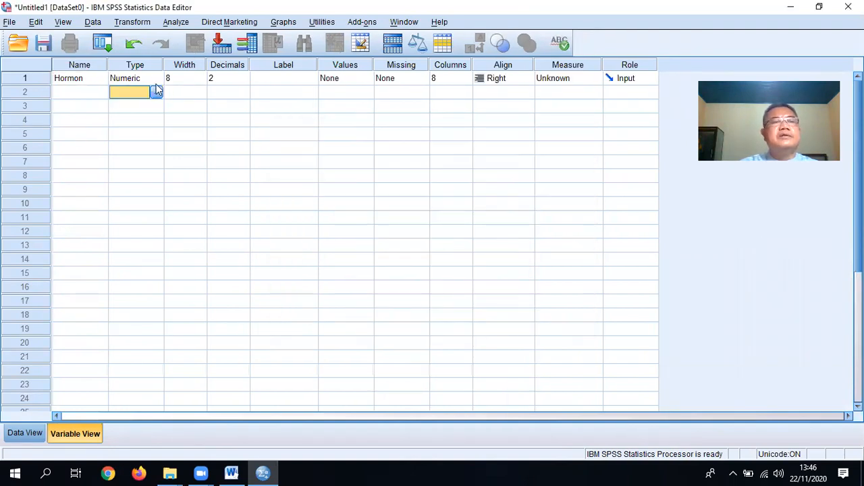
Set the Hormon variable to 0 decimals and give it the label "Perlakuan Hormon Tumbuh"
{"action": "left_click", "coordinate": [243, 78]}
{"action": "left_click", "coordinate": [245, 77]}
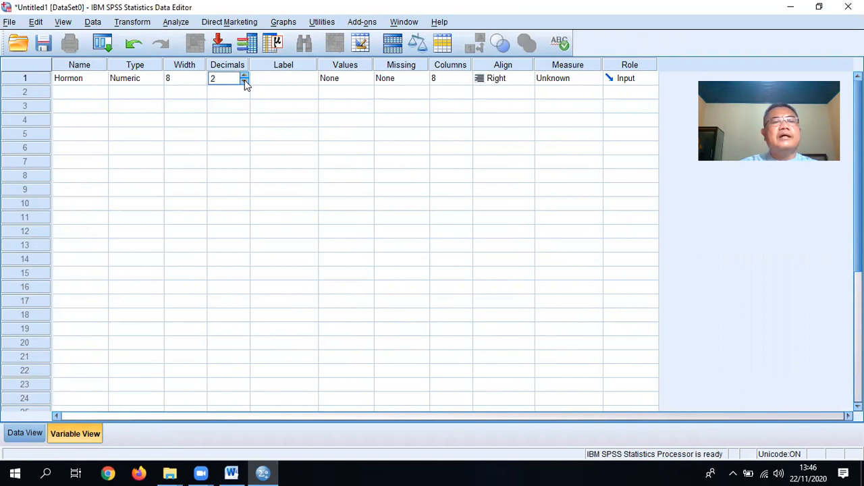
{"action": "left_click", "coordinate": [294, 78]}
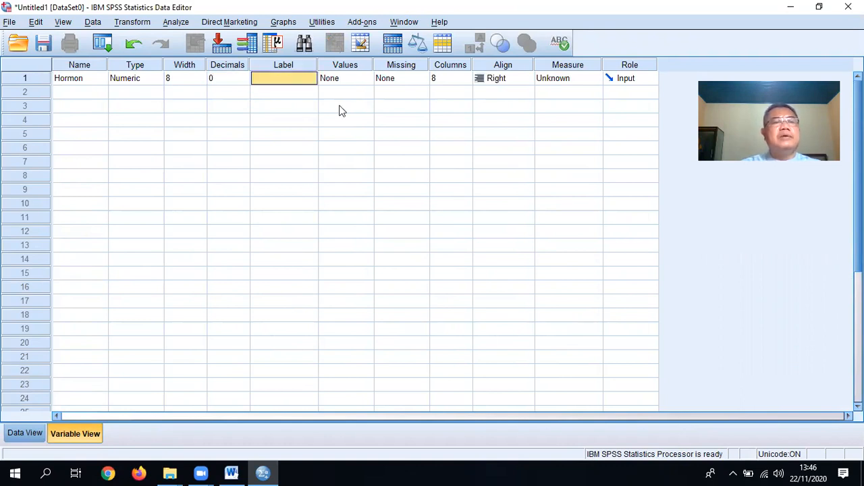
{"action": "type", "text": "Perlakuan Hormon Tumbuh"}
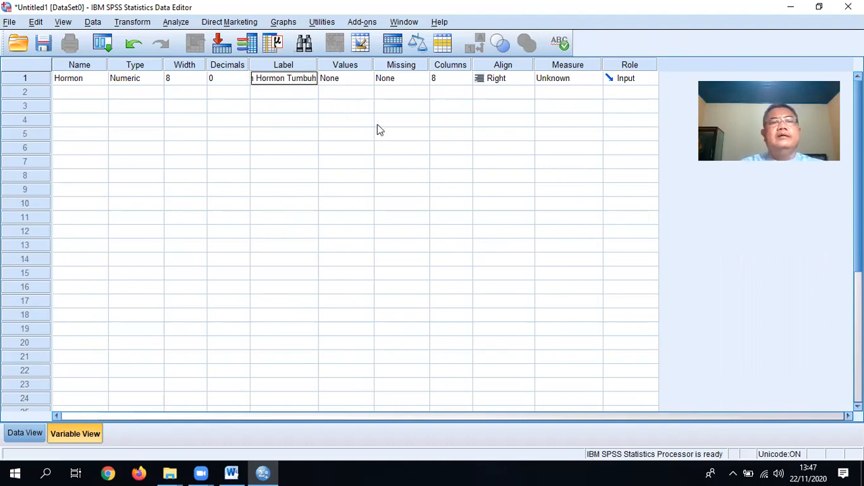
Add value labels to the Hormon variable: 1 = P0, 2 = P1 and 3 = P2
{"action": "left_click", "coordinate": [361, 78]}
{"action": "left_click", "coordinate": [368, 79]}
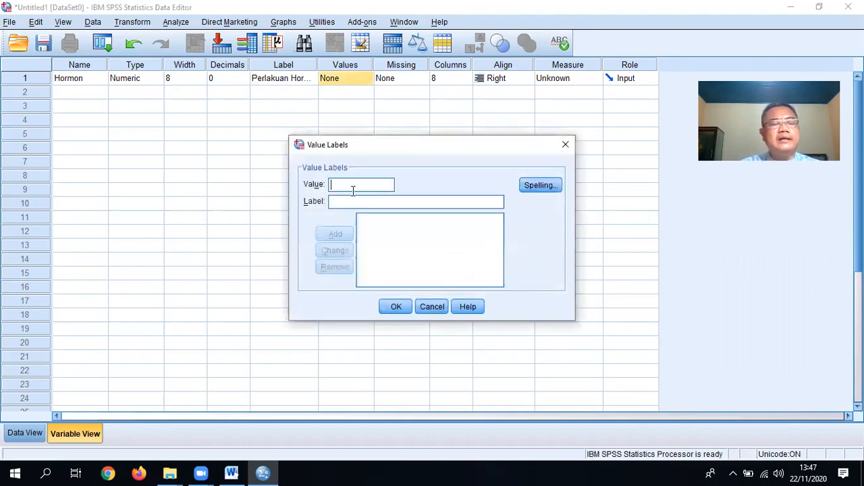
{"action": "type", "text": "1"}
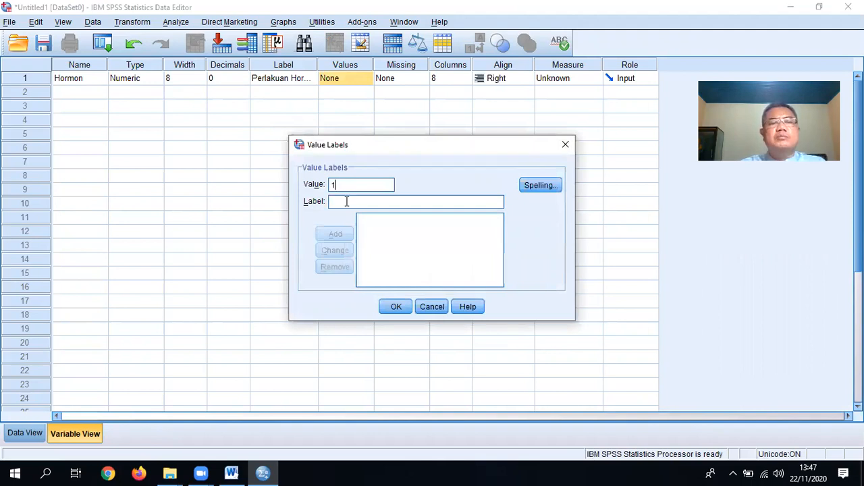
{"action": "type", "text": " = \"P0"}
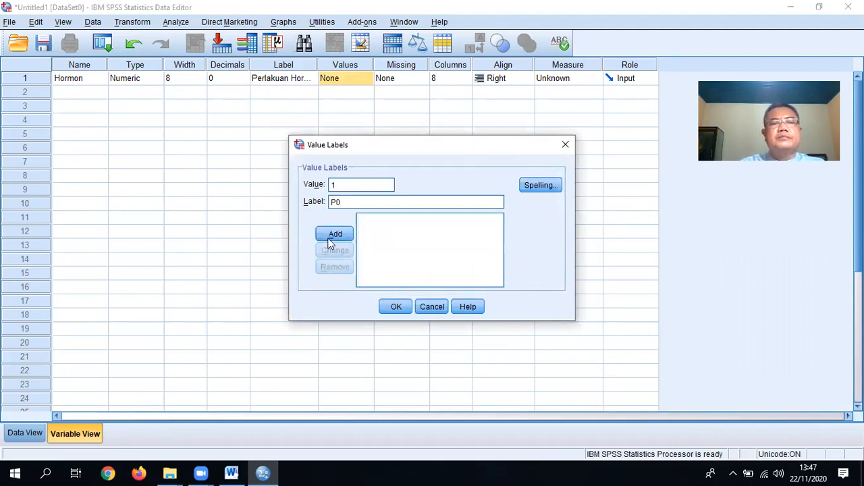
{"action": "left_click", "coordinate": [333, 234]}
{"action": "type", "text": "2"}
{"action": "left_click", "coordinate": [345, 201]}
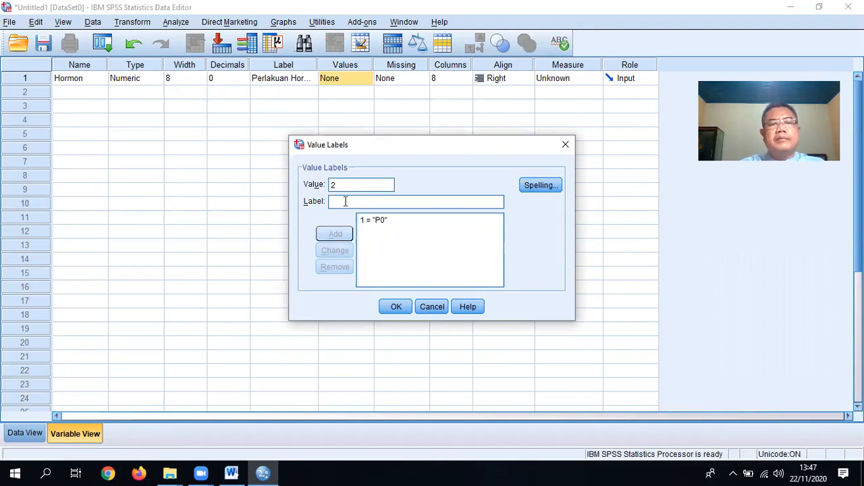
{"action": "type", "text": "P1"}
{"action": "left_click", "coordinate": [336, 235]}
{"action": "type", "text": "3"}
{"action": "left_click", "coordinate": [341, 202]}
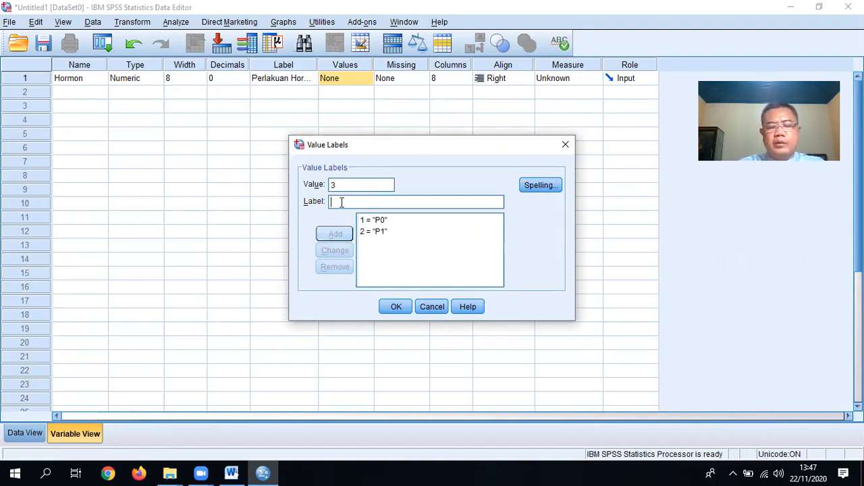
{"action": "type", "text": "P2"}
{"action": "left_click", "coordinate": [334, 234]}
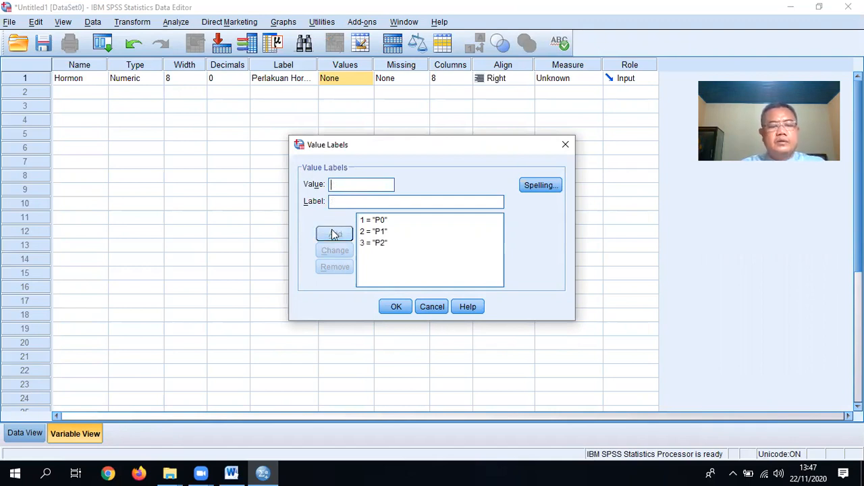
Add the Hormon value labels 4 = P3 and 5 = P4, and set the variable's measure to Scale
{"action": "left_click", "coordinate": [347, 203]}
{"action": "type", "text": "P3"}
{"action": "left_click", "coordinate": [340, 235]}
{"action": "type", "text": "5"}
{"action": "left_click", "coordinate": [341, 202]}
{"action": "type", "text": "P4"}
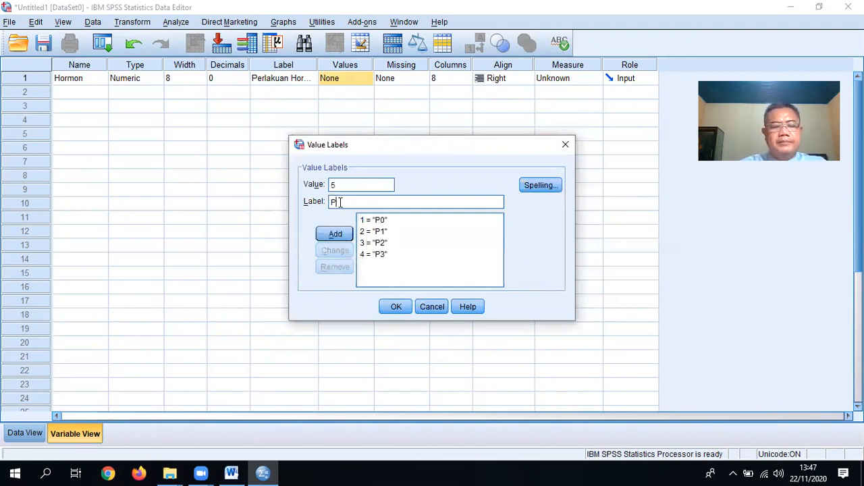
{"action": "left_click", "coordinate": [334, 236]}
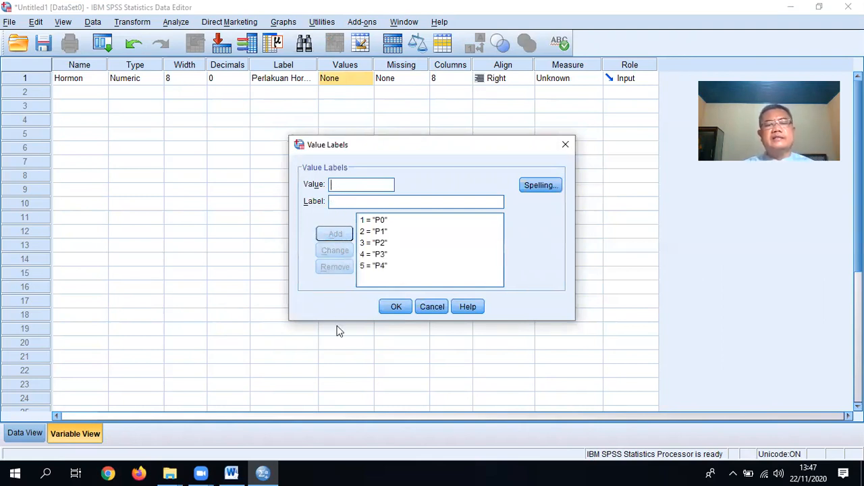
{"action": "left_click", "coordinate": [402, 311]}
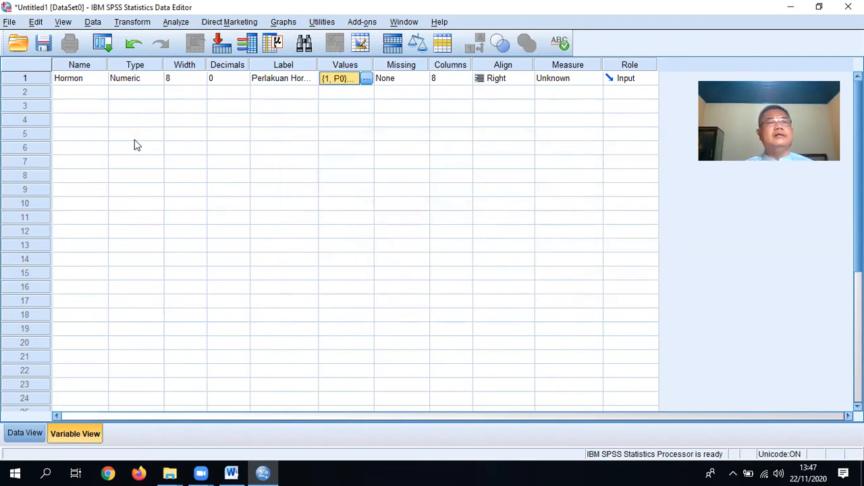
{"action": "left_click", "coordinate": [560, 83]}
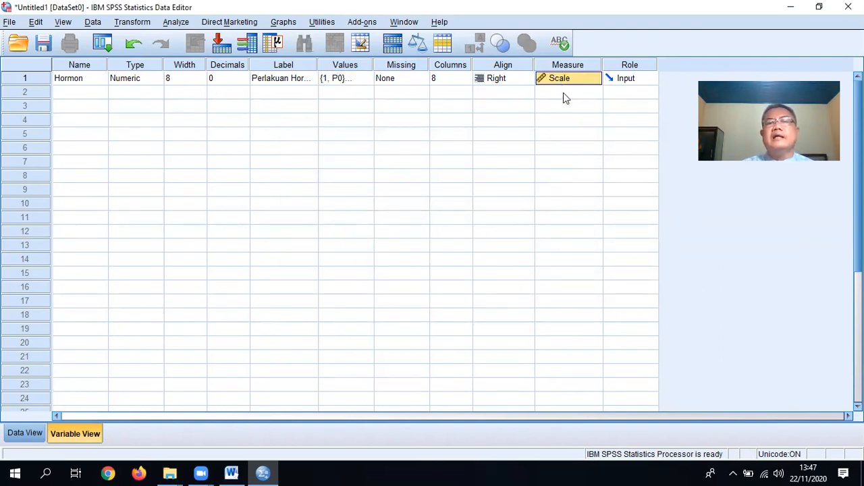
Create a second variable named Blok with 0 decimals and the label "Blok"
{"action": "left_click", "coordinate": [72, 91]}
{"action": "type", "text": "Blok"}
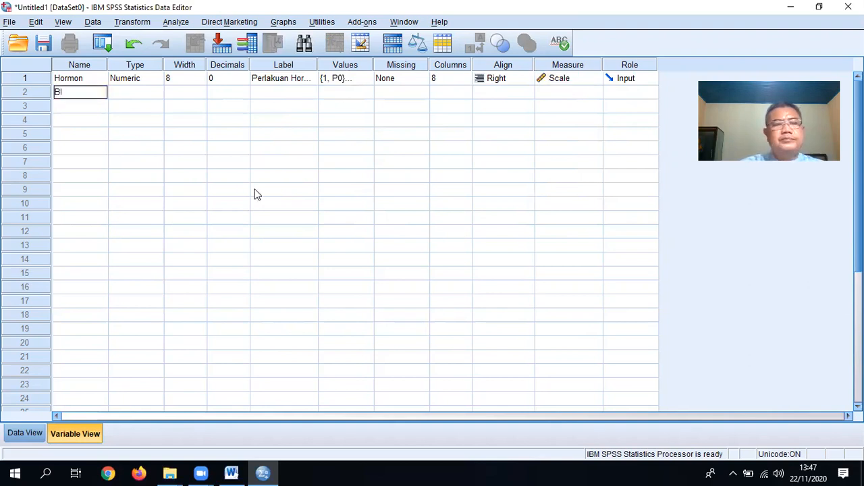
{"action": "left_click", "coordinate": [198, 94]}
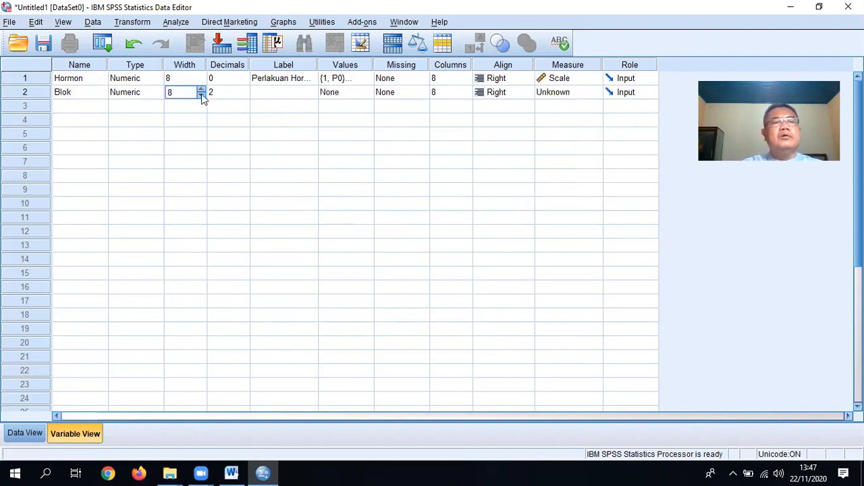
{"action": "left_click", "coordinate": [239, 94]}
{"action": "left_click", "coordinate": [245, 95]}
{"action": "left_click", "coordinate": [245, 95]}
{"action": "left_click", "coordinate": [281, 98]}
{"action": "type", "text": "Blok"}
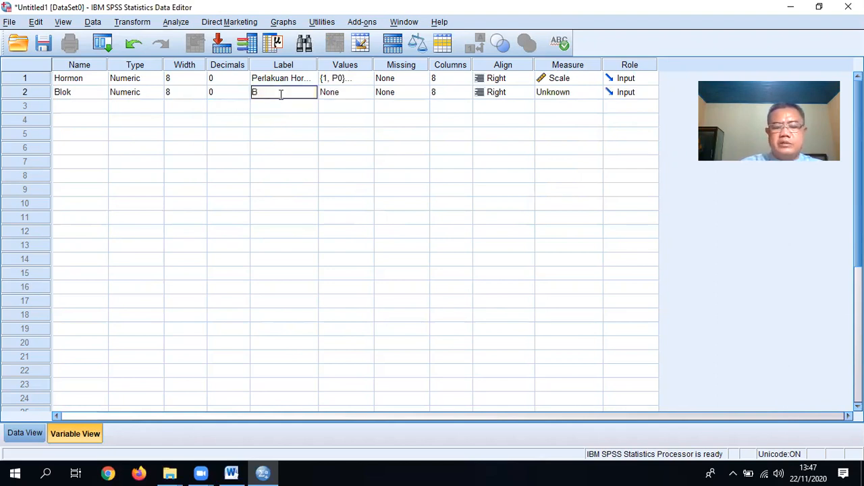
Define the value labels of the Blok variable: 1 = Blok 1, 2 = Blok 2 and 3 = Blok 3
{"action": "left_click", "coordinate": [371, 94]}
{"action": "left_click", "coordinate": [369, 93]}
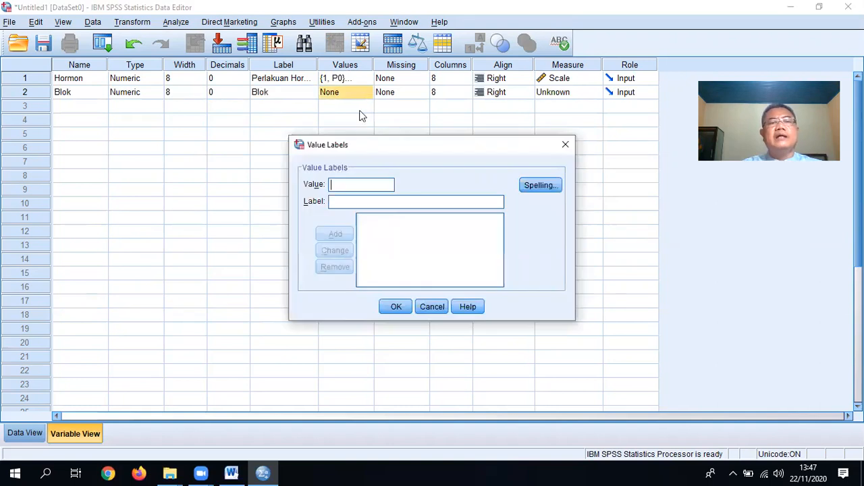
{"action": "left_click", "coordinate": [347, 202]}
{"action": "type", "text": "Blok 1"}
{"action": "left_click", "coordinate": [332, 238]}
{"action": "type", "text": "2"}
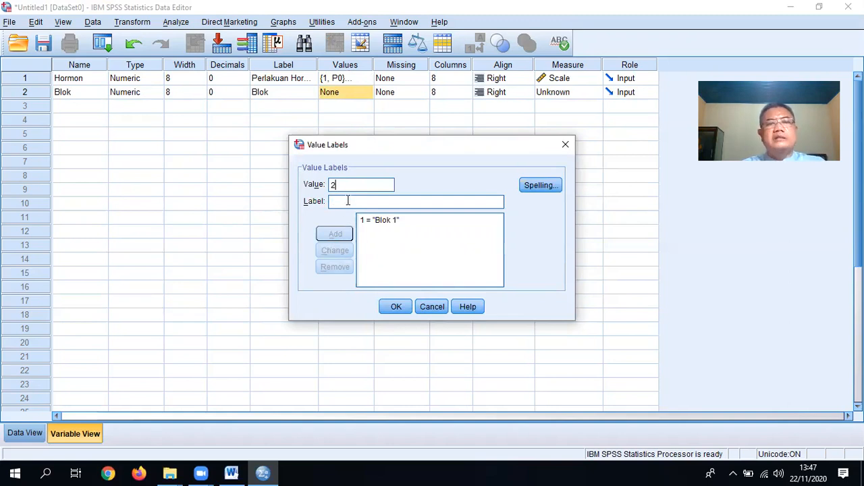
{"action": "left_click", "coordinate": [348, 200]}
{"action": "type", "text": "Blok 2"}
{"action": "left_click", "coordinate": [335, 234]}
{"action": "type", "text": "3Blok 3"}
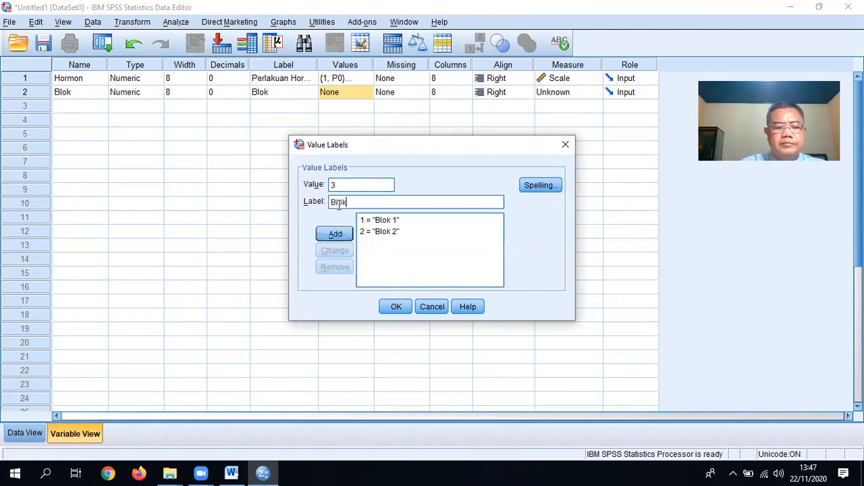
{"action": "left_click", "coordinate": [335, 235]}
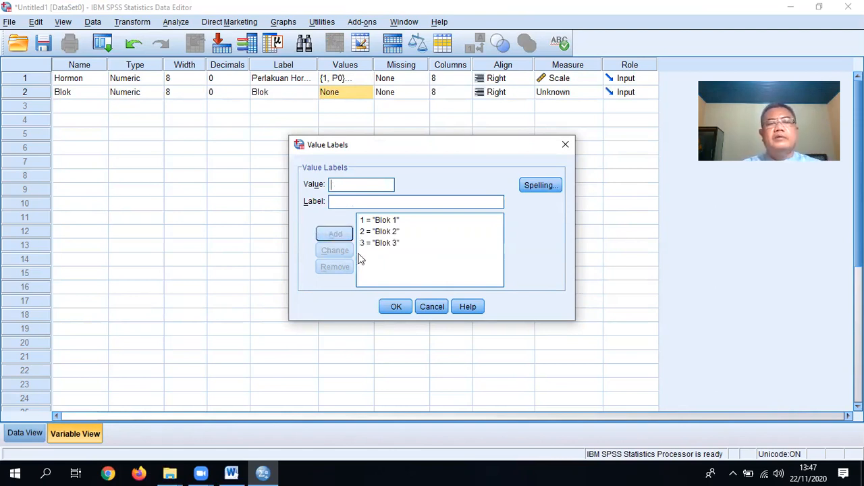
{"action": "left_click", "coordinate": [396, 306]}
Create a third variable named Diba with the label "Diameter Batang (cm)"
{"action": "left_click", "coordinate": [93, 108]}
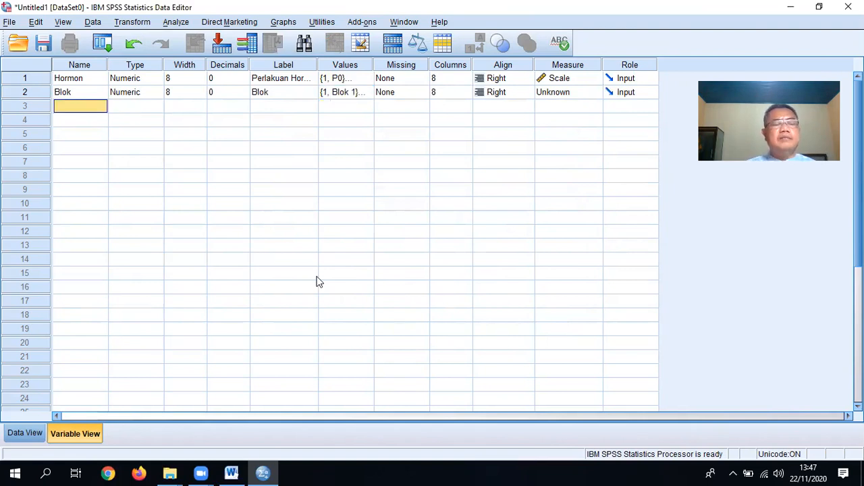
{"action": "type", "text": "Diba"}
{"action": "left_click", "coordinate": [292, 108]}
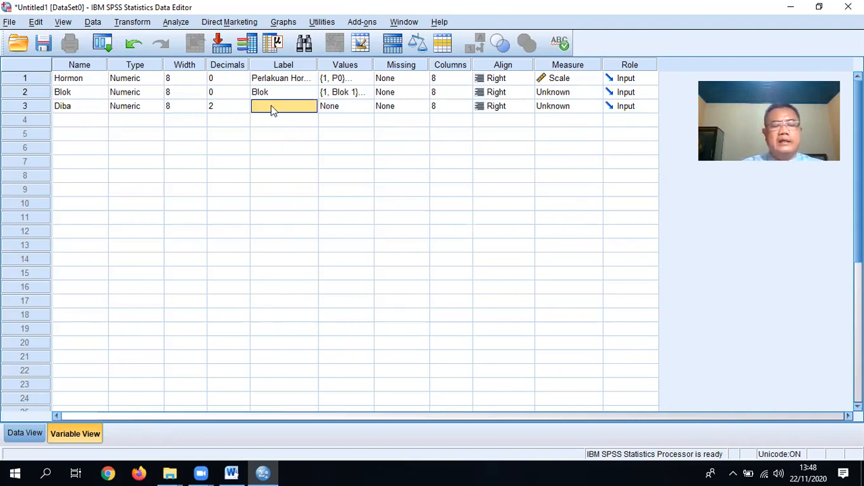
{"action": "type", "text": "Diam"}
{"action": "type", "text": "eter Ba"}
{"action": "type", "text": "tang (cm)"}
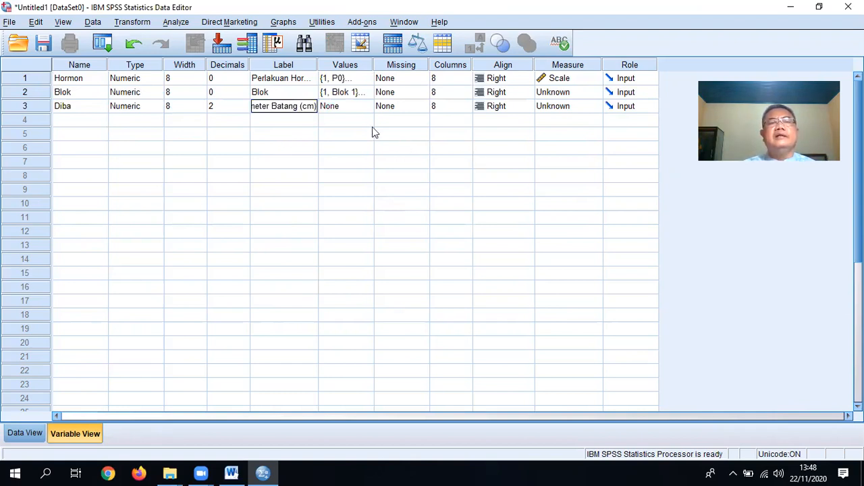
Set the measure of both the Blok and Diba variables to Scale
{"action": "left_click", "coordinate": [551, 96]}
{"action": "left_click", "coordinate": [555, 107]}
{"action": "left_click", "coordinate": [555, 110]}
{"action": "left_click", "coordinate": [555, 120]}
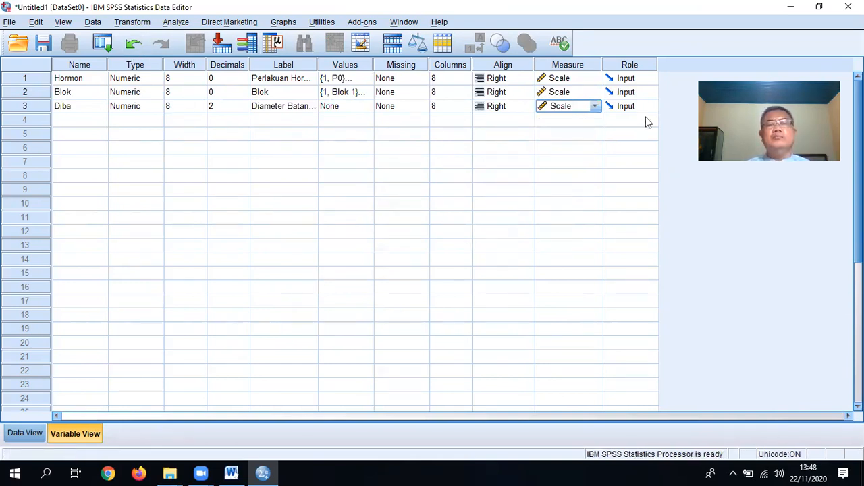
Enter the value 1 in the Hormon column for data rows 1 to 3
{"action": "left_click", "coordinate": [25, 435]}
{"action": "left_click", "coordinate": [97, 96]}
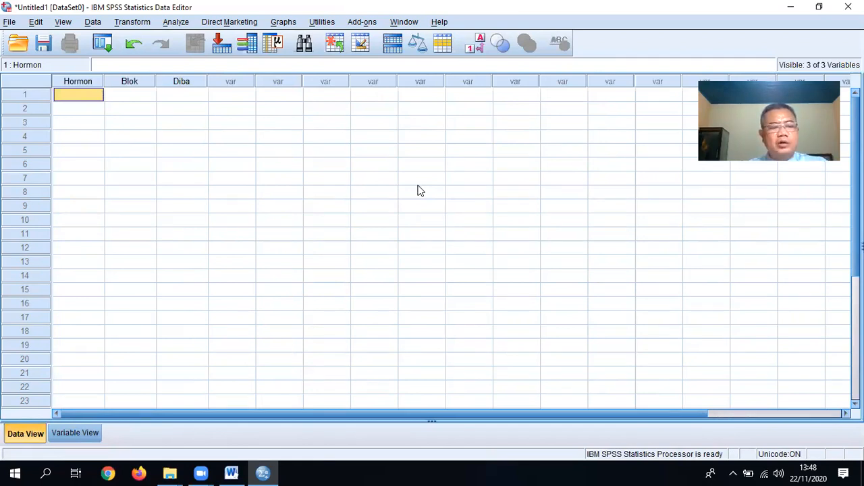
{"action": "type", "text": "1"}
{"action": "key", "text": "Return"}
{"action": "type", "text": "1"}
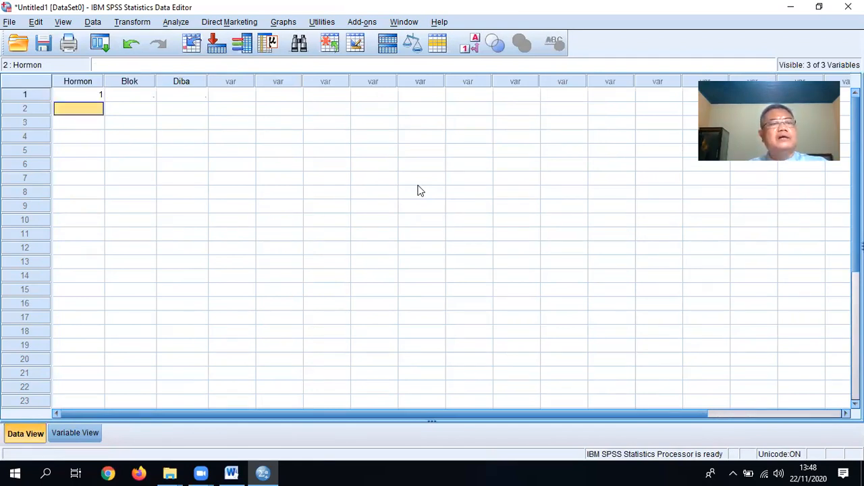
{"action": "key", "text": "Return"}
{"action": "type", "text": "1"}
{"action": "key", "text": "Return"}
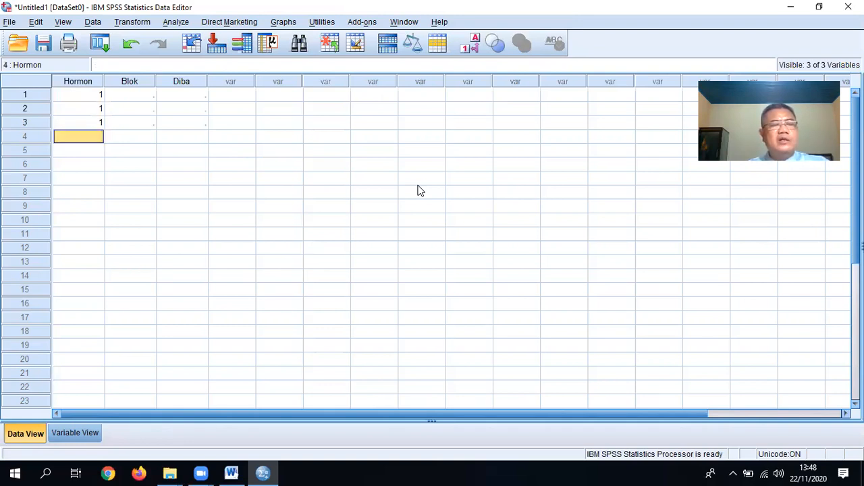
Enter the value 2 in the Hormon column for data rows 4 to 6
{"action": "type", "text": "2"}
{"action": "key", "text": "Return"}
{"action": "type", "text": "2"}
{"action": "key", "text": "Return"}
{"action": "type", "text": "2"}
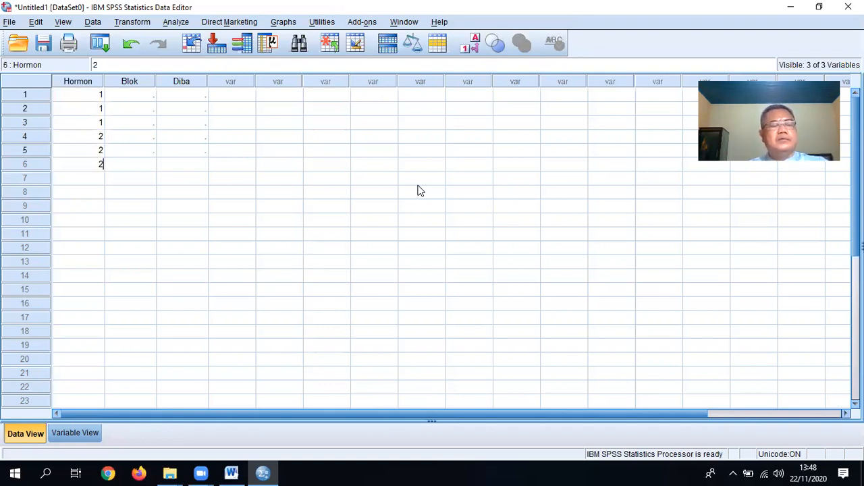
{"action": "key", "text": "Return"}
Enter the value 3 in the Hormon column for data rows 7 to 9
{"action": "type", "text": "3"}
{"action": "key", "text": "Return"}
{"action": "type", "text": "3"}
{"action": "key", "text": "Return"}
{"action": "type", "text": "3"}
{"action": "key", "text": "Return"}
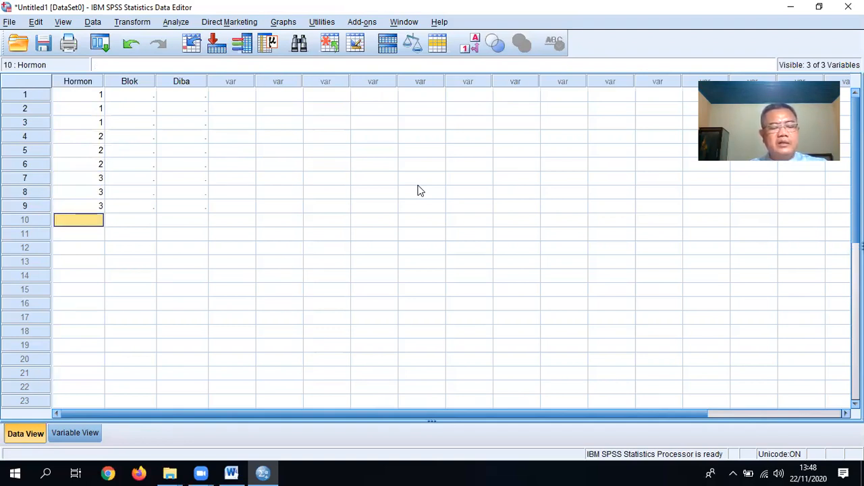
Enter the value 4 in the Hormon column for data rows 10 to 12
{"action": "type", "text": "4"}
{"action": "key", "text": "Return"}
{"action": "type", "text": "4"}
{"action": "key", "text": "Return"}
{"action": "type", "text": "4"}
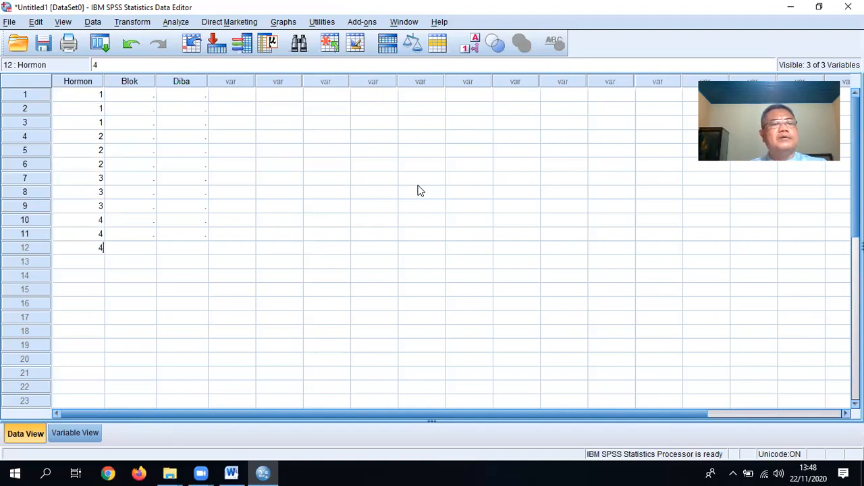
{"action": "key", "text": "Return"}
Enter the value 5 in the Hormon column for data rows 13 to 15
{"action": "type", "text": "5"}
{"action": "key", "text": "Return"}
{"action": "type", "text": "5"}
{"action": "key", "text": "Return"}
{"action": "type", "text": "5"}
{"action": "key", "text": "Tab"}
Enter the values 1, 2 and 3 in the Blok column for data rows 1 to 3
{"action": "key", "text": "Up"}
{"action": "key", "text": "Up"}
{"action": "key", "text": "Up"}
{"action": "key", "text": "Up"}
{"action": "key", "text": "Up"}
{"action": "key", "text": "Up"}
{"action": "key", "text": "Up"}
{"action": "key", "text": "Up"}
{"action": "key", "text": "Up"}
{"action": "key", "text": "Up"}
{"action": "key", "text": "Up"}
{"action": "key", "text": "Up"}
{"action": "key", "text": "Up"}
{"action": "key", "text": "Up"}
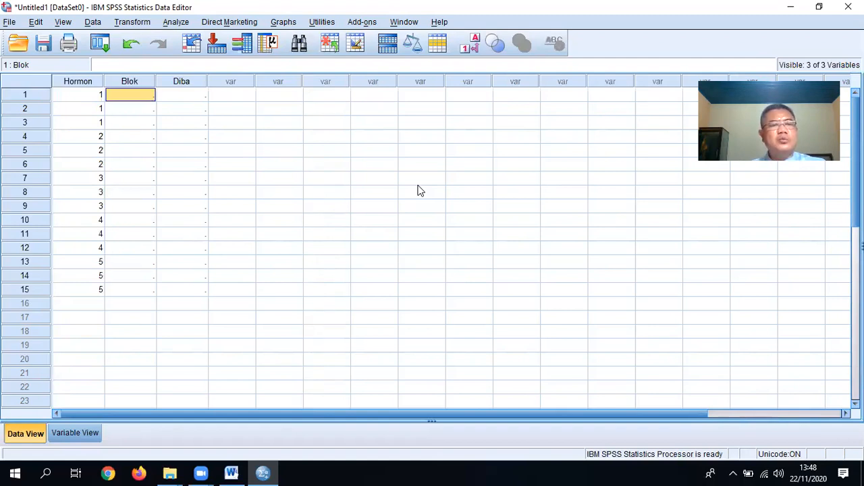
{"action": "type", "text": "1"}
{"action": "key", "text": "Return"}
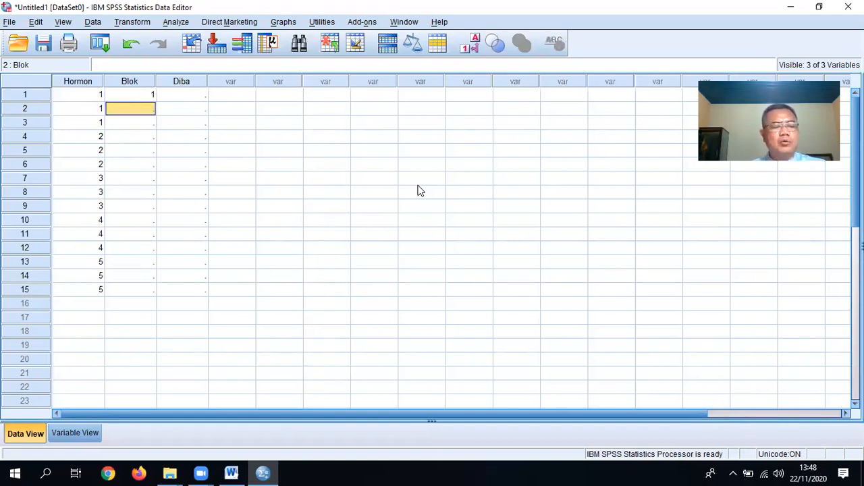
{"action": "type", "text": "2"}
{"action": "key", "text": "Return"}
{"action": "type", "text": "3"}
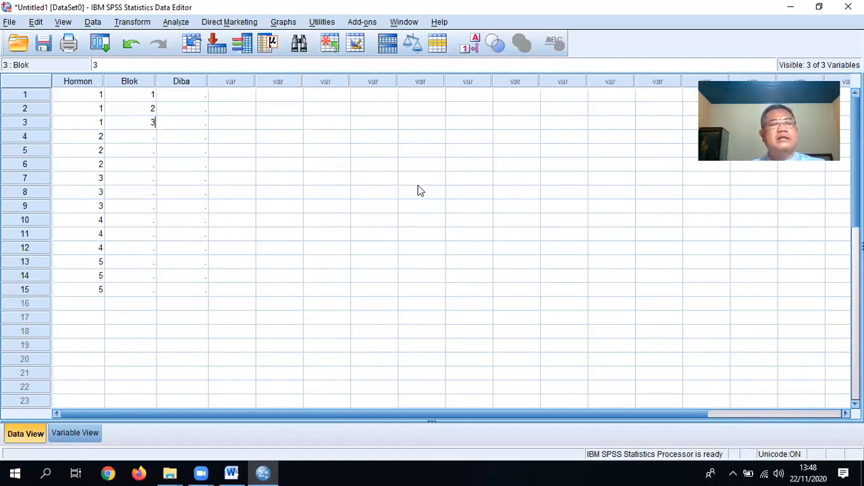
{"action": "key", "text": "Return"}
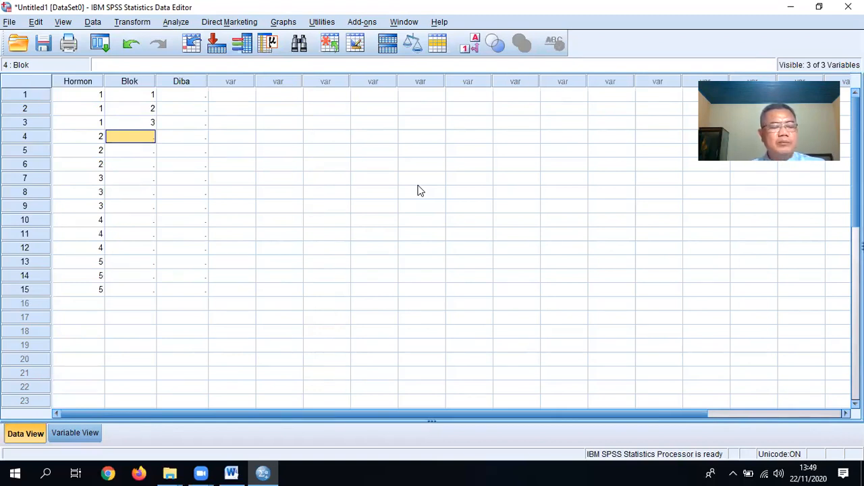
Enter the values 1, 2 and 3 in the Blok column for data rows 4 to 6
{"action": "type", "text": "1"}
{"action": "key", "text": "Return"}
{"action": "type", "text": "2"}
{"action": "key", "text": "Return"}
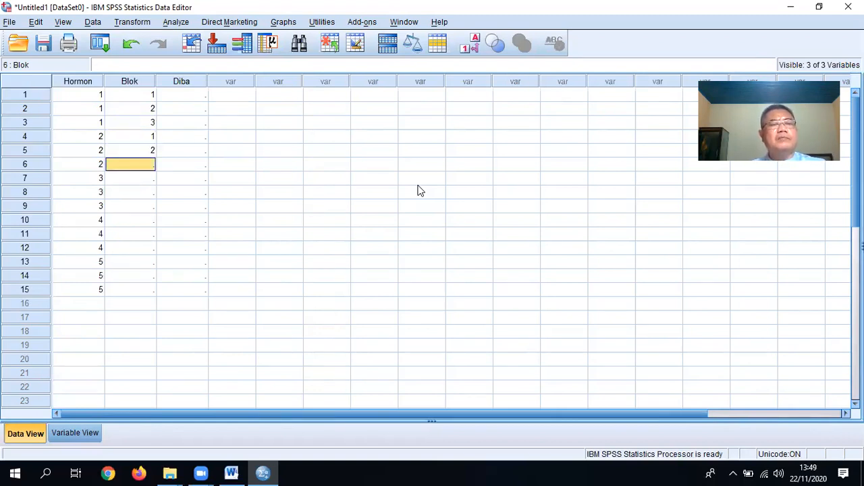
{"action": "type", "text": "3"}
{"action": "key", "text": "Return"}
Enter the values 1, 2 and 3 in the Blok column for data rows 7 to 9
{"action": "type", "text": "1"}
{"action": "key", "text": "Return"}
{"action": "type", "text": "2"}
{"action": "key", "text": "Return"}
{"action": "type", "text": "3"}
{"action": "key", "text": "Return"}
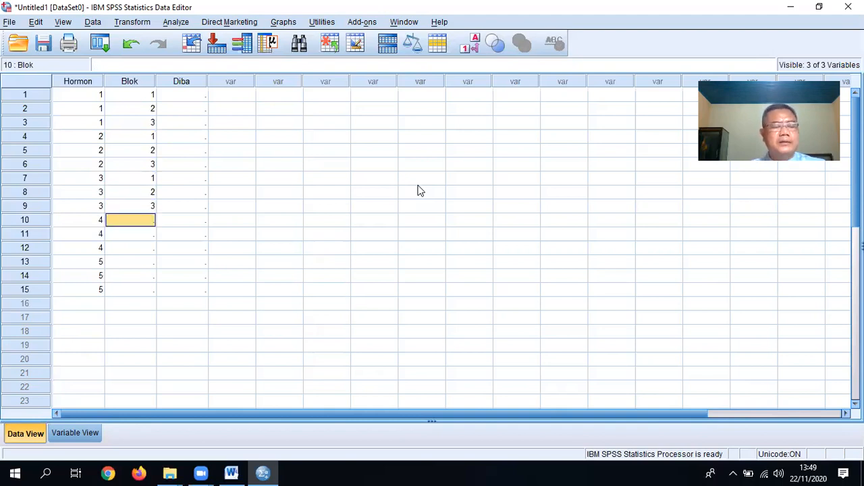
Enter the values 1, 2 and 3 in the Blok column for data rows 10 to 12
{"action": "type", "text": "1"}
{"action": "key", "text": "Return"}
{"action": "type", "text": "2"}
{"action": "key", "text": "Return"}
{"action": "type", "text": "3"}
{"action": "key", "text": "Return"}
Enter the values 1, 2 and 3 in the Blok column for data rows 13 to 15
{"action": "type", "text": "1"}
{"action": "key", "text": "Return"}
{"action": "type", "text": "2"}
{"action": "key", "text": "Return"}
{"action": "type", "text": "3"}
{"action": "key", "text": "Return"}
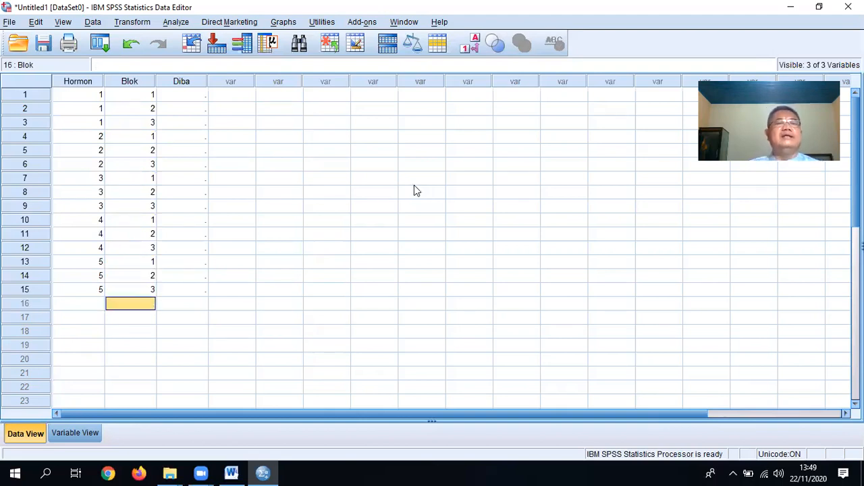
Enter the value 0.25 in the Diba column for data row 1
{"action": "left_click", "coordinate": [183, 99]}
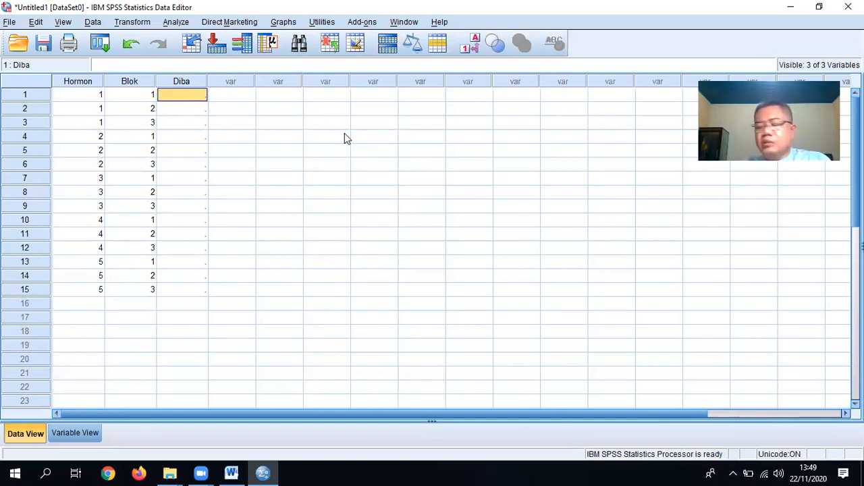
{"action": "type", "text": "0.25"}
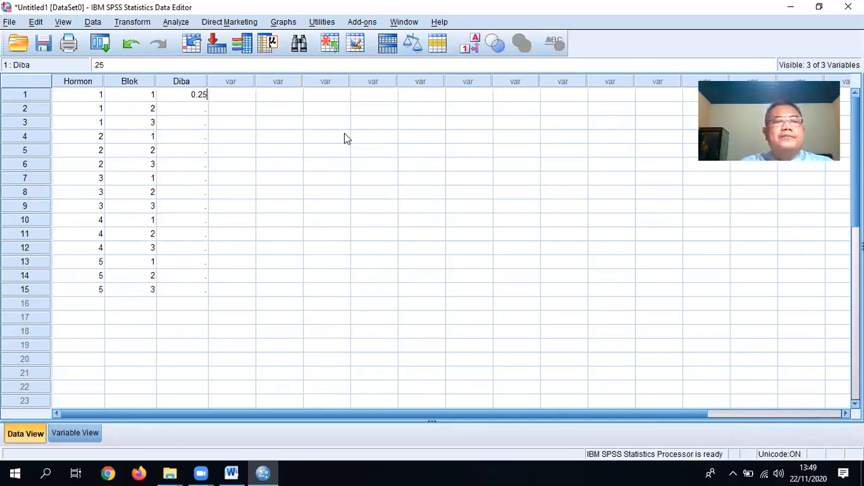
{"action": "left_click", "coordinate": [179, 108]}
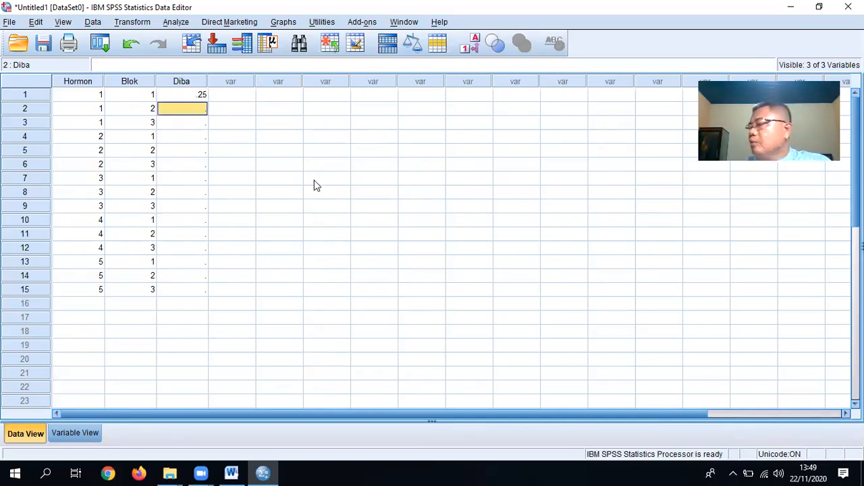
{"action": "type", "text": "0,"}
{"action": "type", "text": "28"}
{"action": "left_click", "coordinate": [195, 122]}
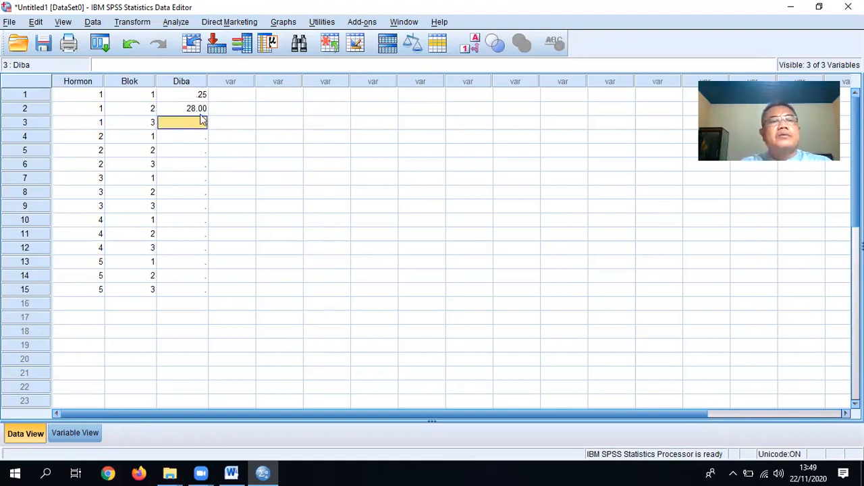
Set the Diba value of data row 2 to 0.28 and of data row 3 to 0.2
{"action": "left_click", "coordinate": [198, 110]}
{"action": "type", "text": "0,2"}
{"action": "type", "text": "8"}
{"action": "left_click", "coordinate": [188, 126]}
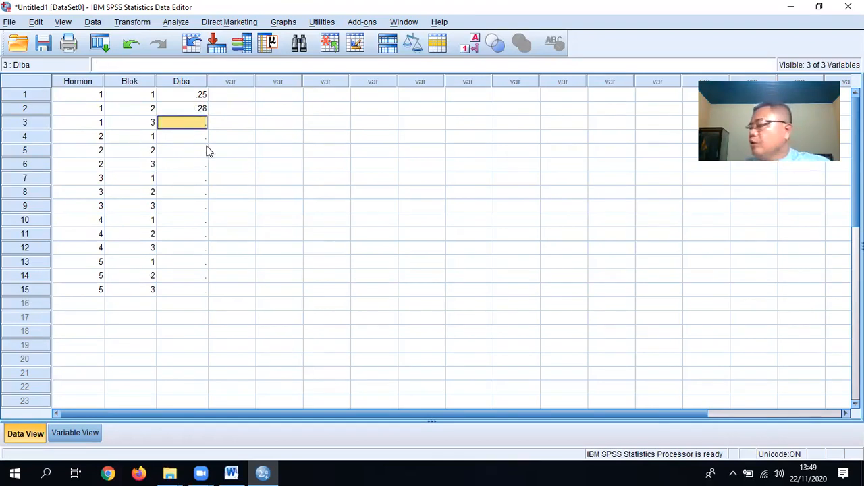
{"action": "type", "text": "0,2"}
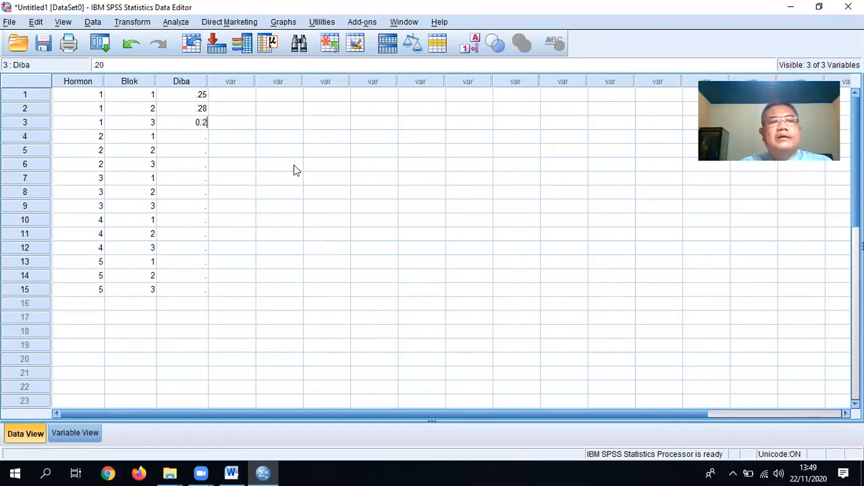
Enter the Diba values 0.3, 0.27 and 0.35 for data rows 4 to 6
{"action": "left_click", "coordinate": [199, 139]}
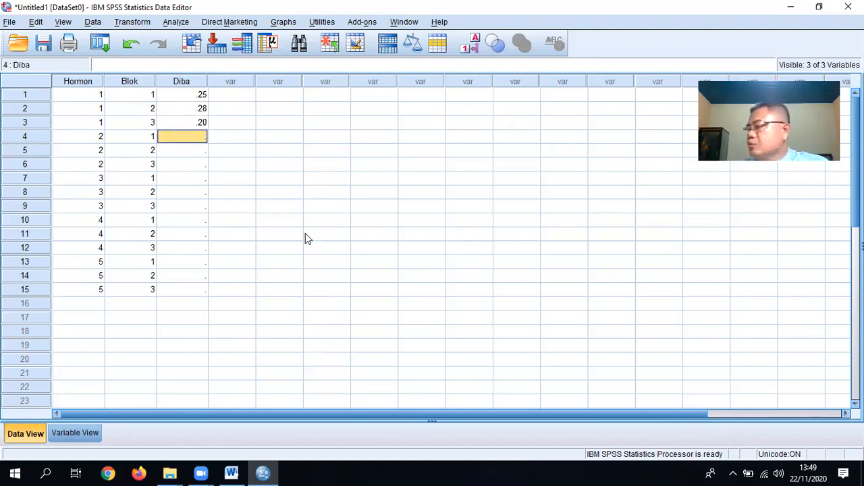
{"action": "type", "text": "0.3"}
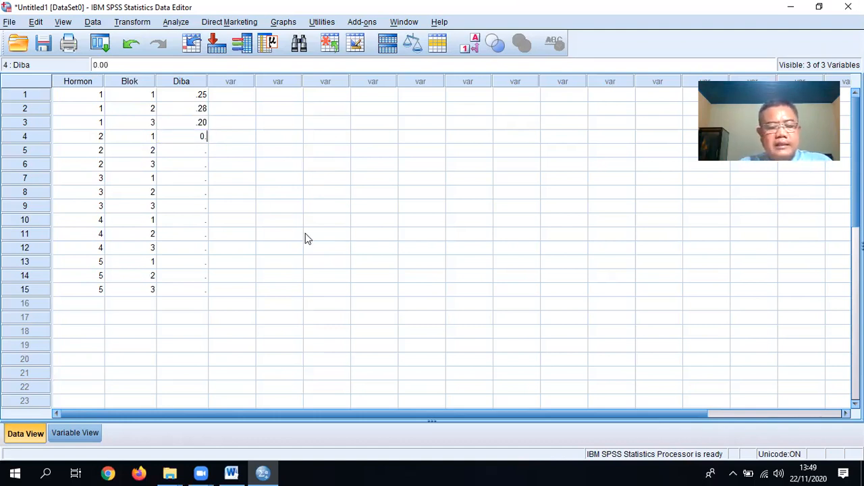
{"action": "left_click", "coordinate": [192, 150]}
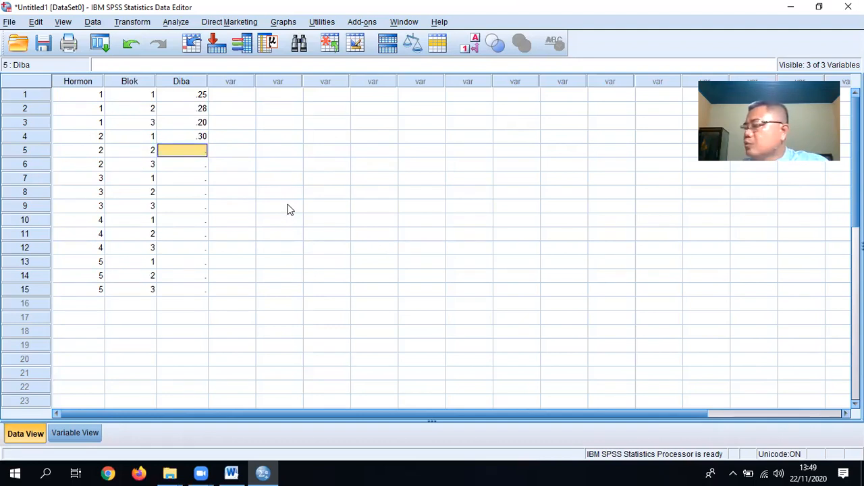
{"action": "type", "text": "0.27"}
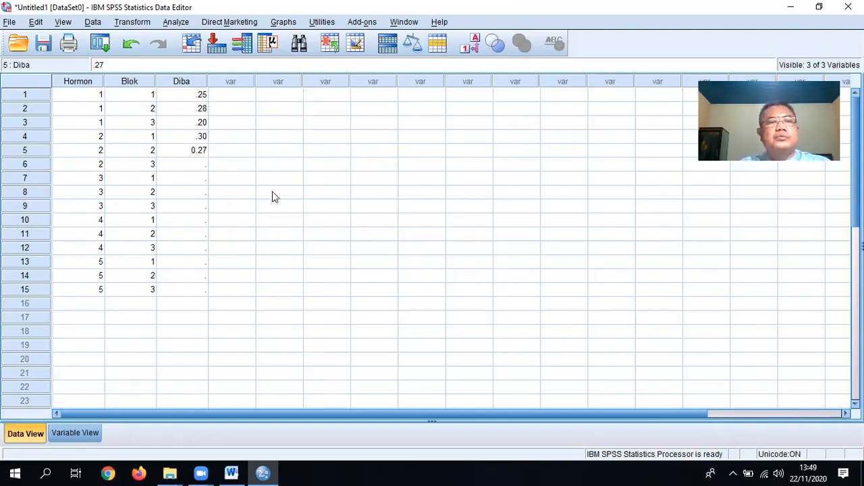
{"action": "left_click", "coordinate": [195, 164]}
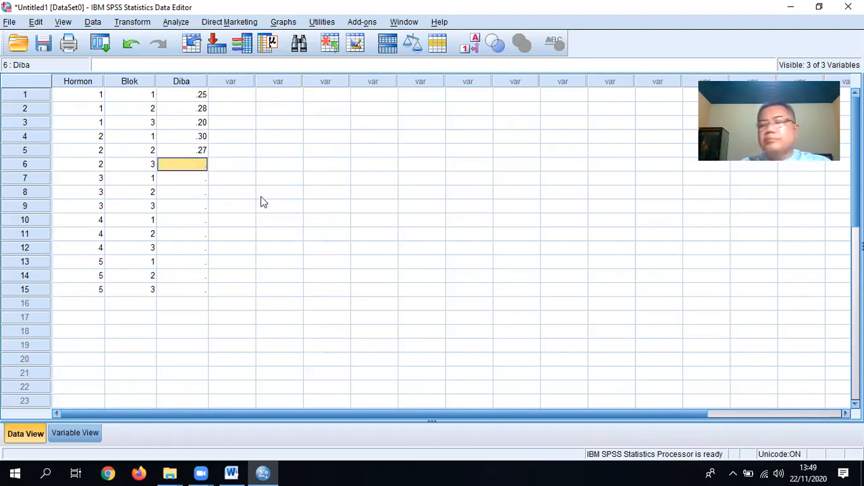
{"action": "type", "text": "0.35"}
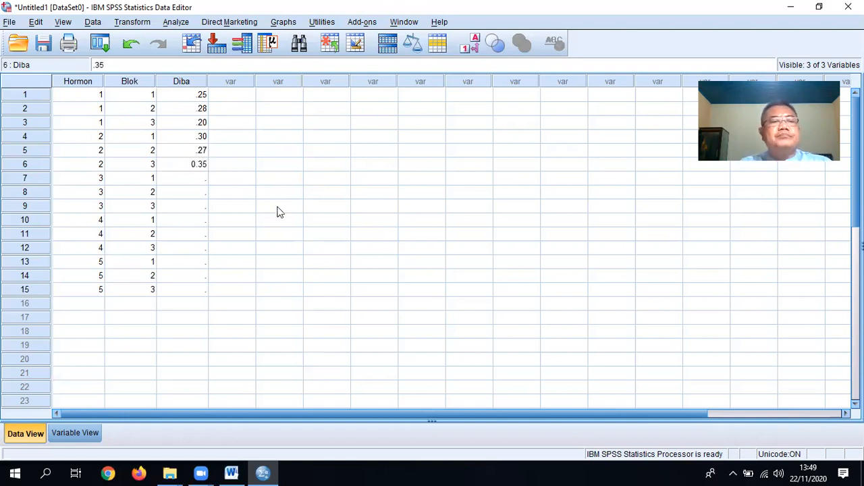
Enter the Diba values 0.41, 0.43 and 0.45 for data rows 7 to 9
{"action": "left_click", "coordinate": [180, 181]}
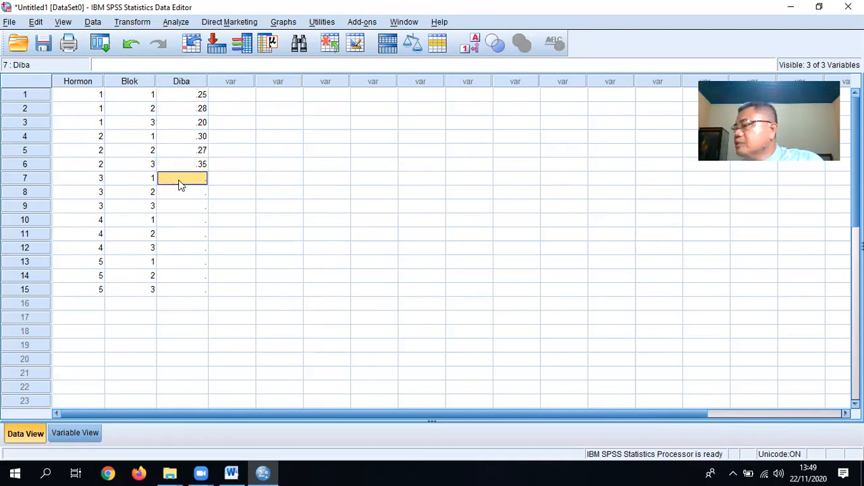
{"action": "type", "text": "0.41"}
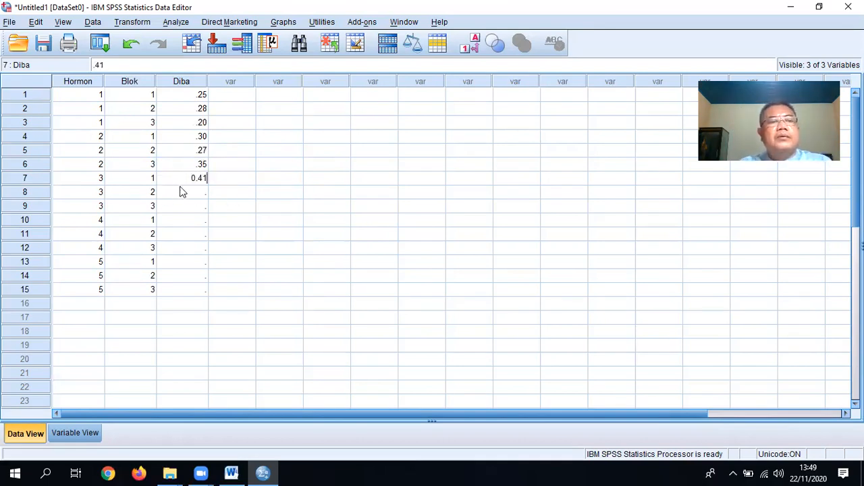
{"action": "left_click", "coordinate": [182, 192]}
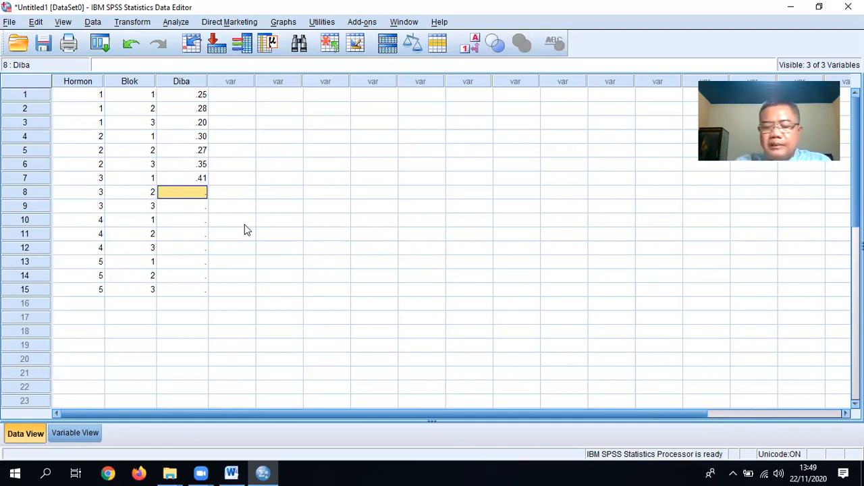
{"action": "type", "text": "0.43"}
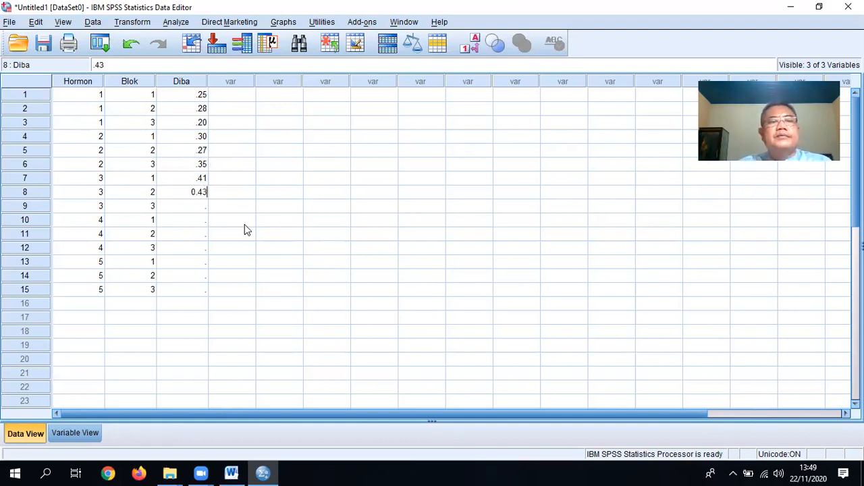
{"action": "left_click", "coordinate": [203, 211]}
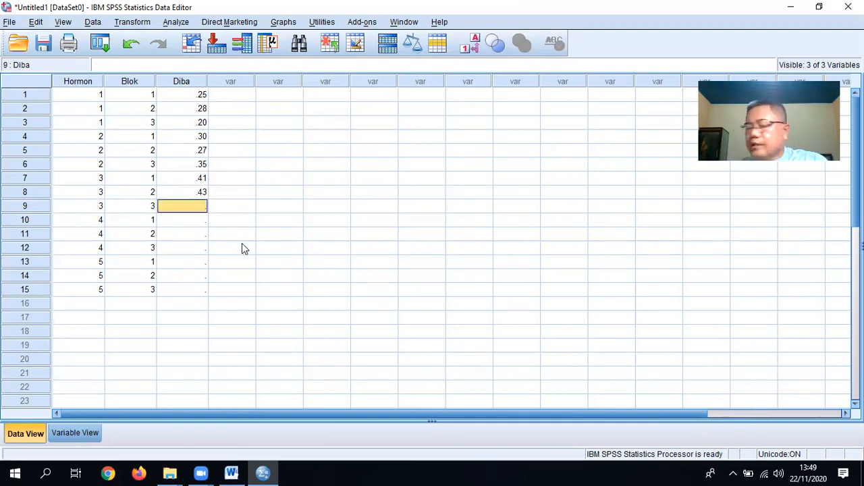
{"action": "type", "text": "0.45"}
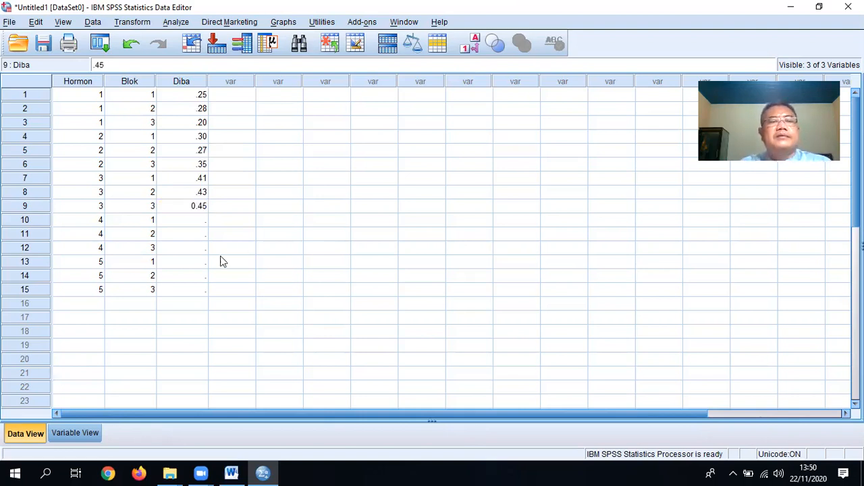
Enter the Diba values 0.51, 0.56 and 0.59 for data rows 10 to 12
{"action": "left_click", "coordinate": [197, 223]}
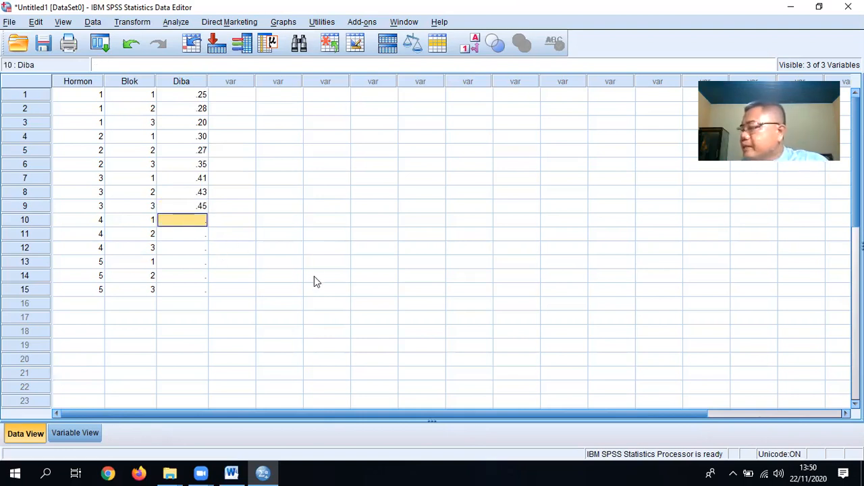
{"action": "type", "text": "0.51"}
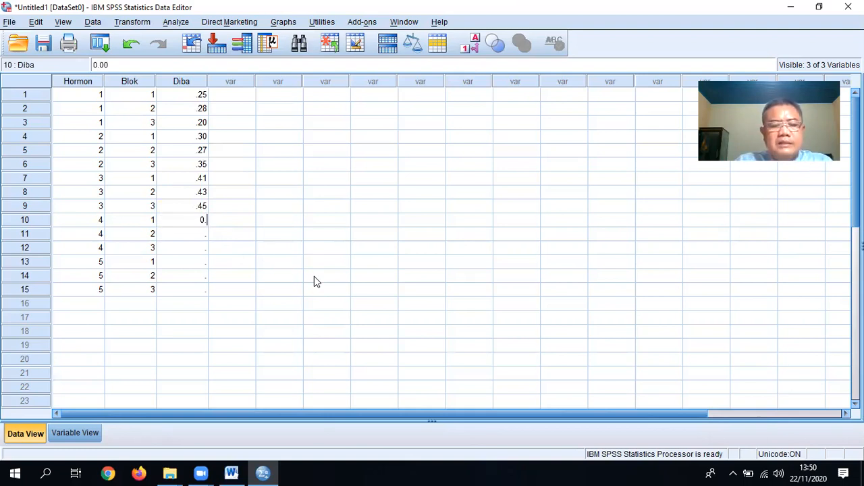
{"action": "left_click", "coordinate": [198, 234]}
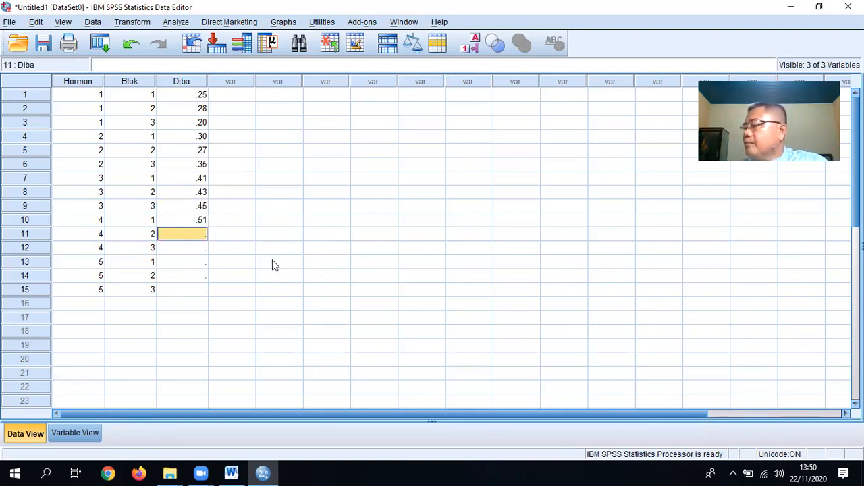
{"action": "type", "text": "0.56"}
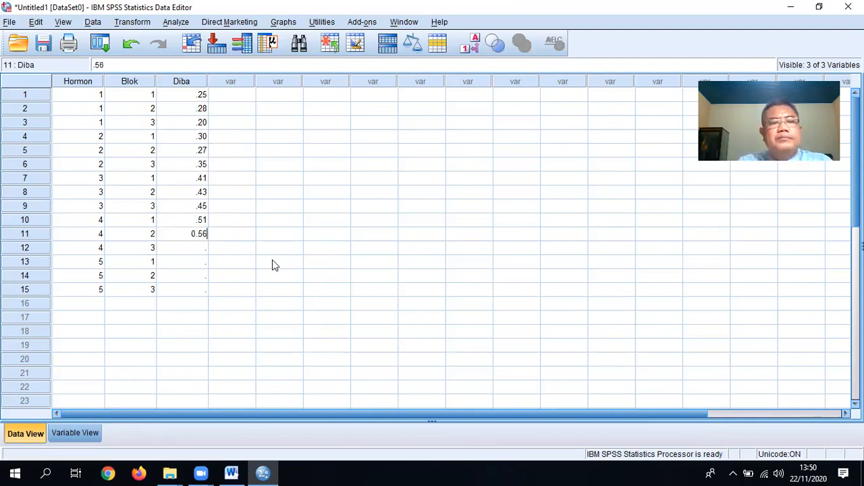
{"action": "left_click", "coordinate": [198, 249]}
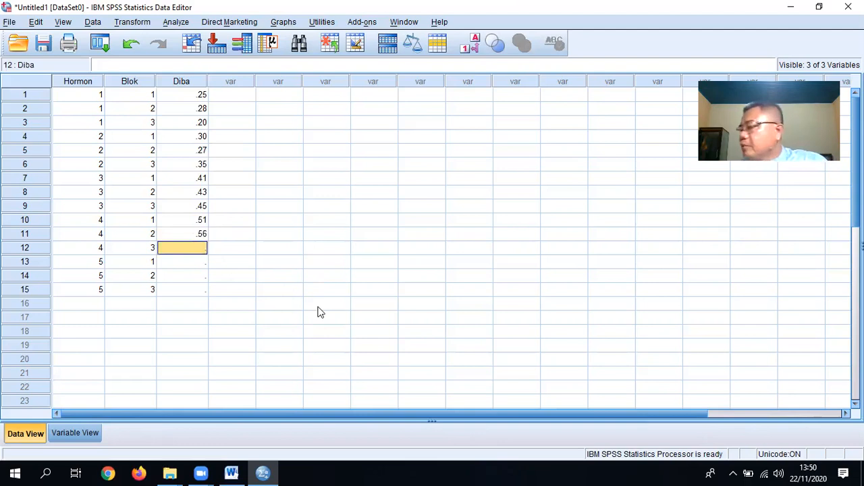
{"action": "type", "text": "0."}
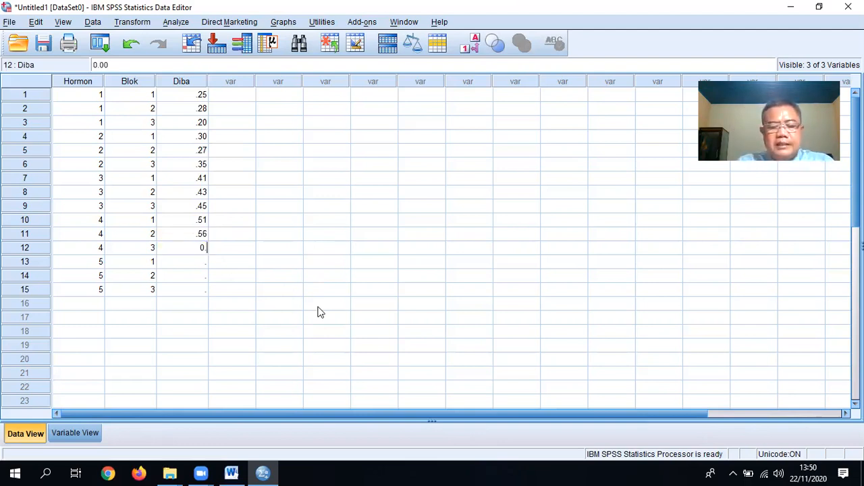
{"action": "type", "text": "59"}
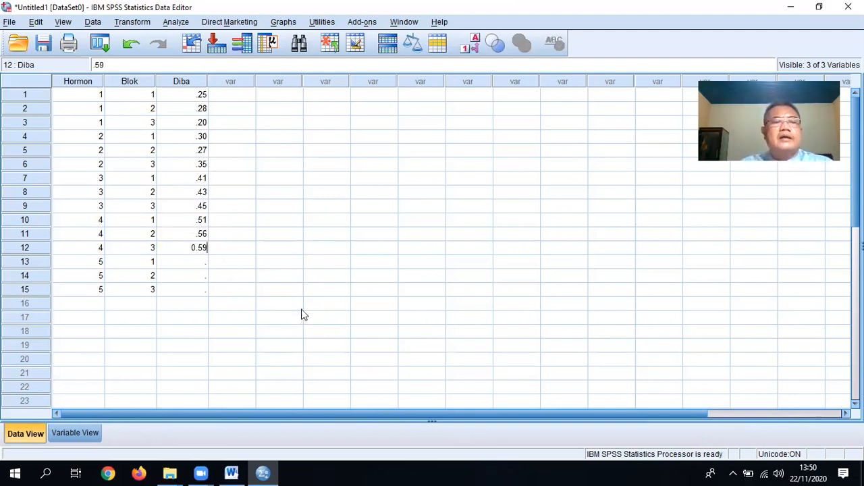
Enter the Diba values 0.71, 0.65 and 0.67 for data rows 13 to 15
{"action": "left_click", "coordinate": [195, 264]}
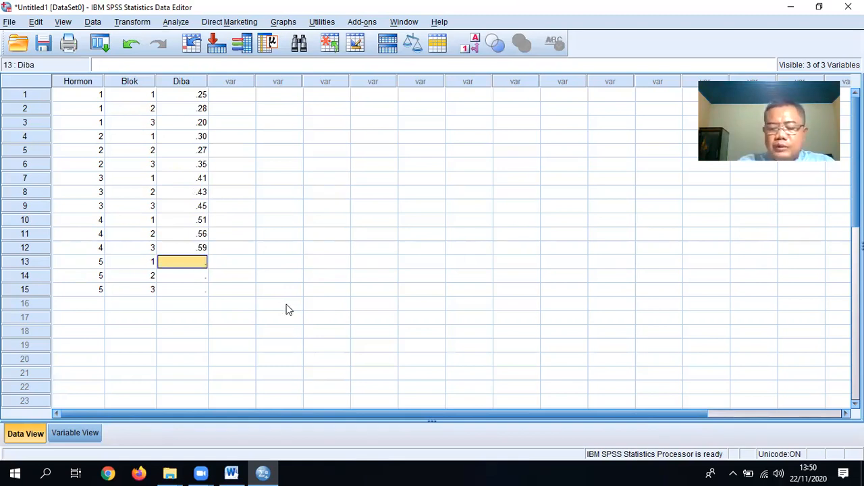
{"action": "type", "text": "0,71"}
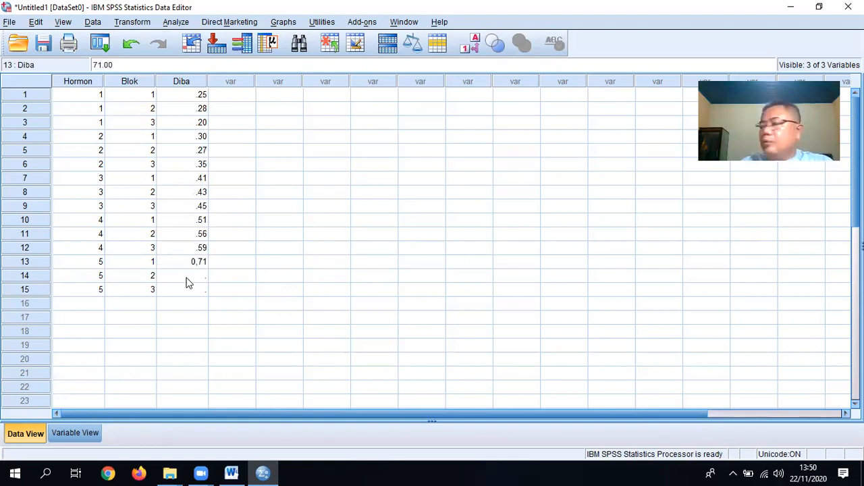
{"action": "left_click", "coordinate": [187, 278]}
{"action": "type", "text": "0.65"}
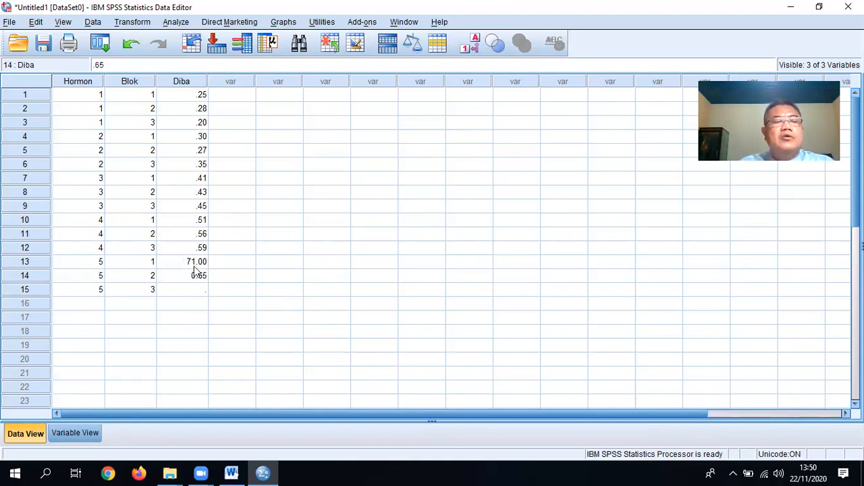
{"action": "key", "text": "Up"}
{"action": "type", "text": "0.71"}
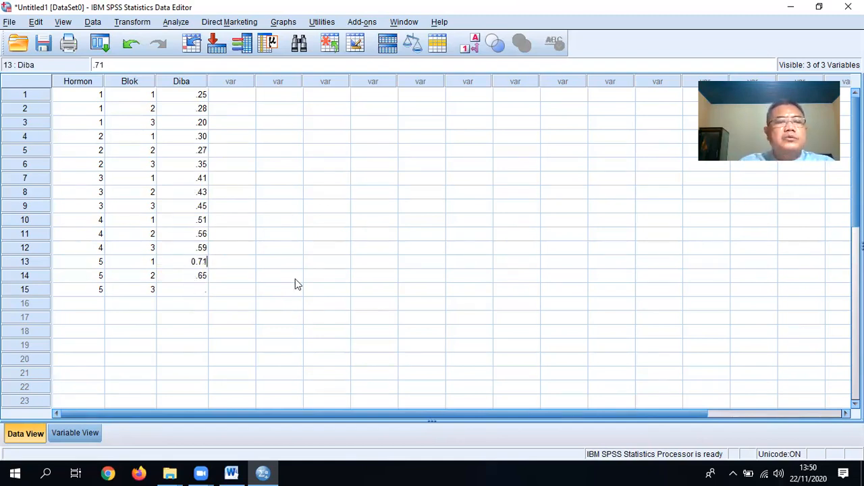
{"action": "left_click", "coordinate": [194, 289]}
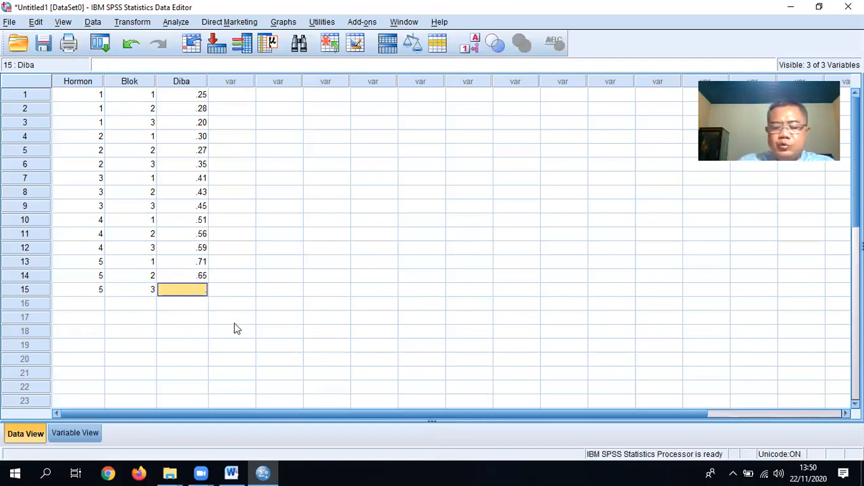
{"action": "type", "text": "0.67"}
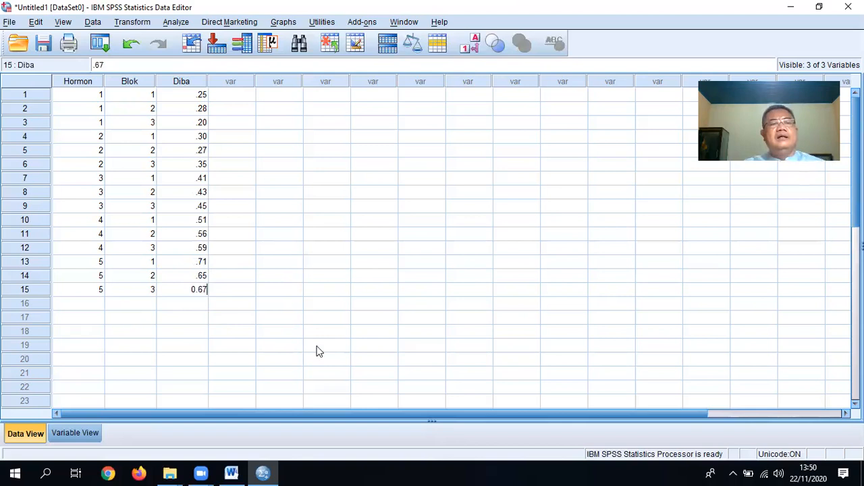
{"action": "left_click", "coordinate": [318, 349]}
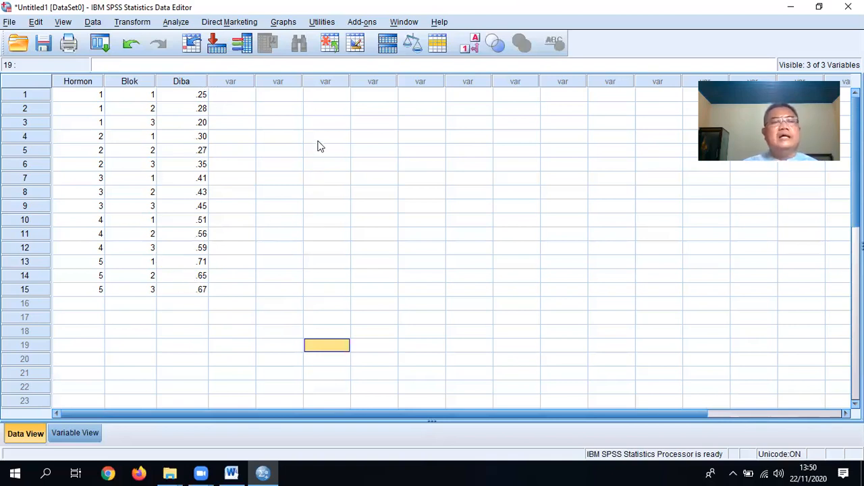
Start a General Linear Model Univariate analysis and assign Diameter Batang as the dependent variable
{"action": "left_click", "coordinate": [177, 22]}
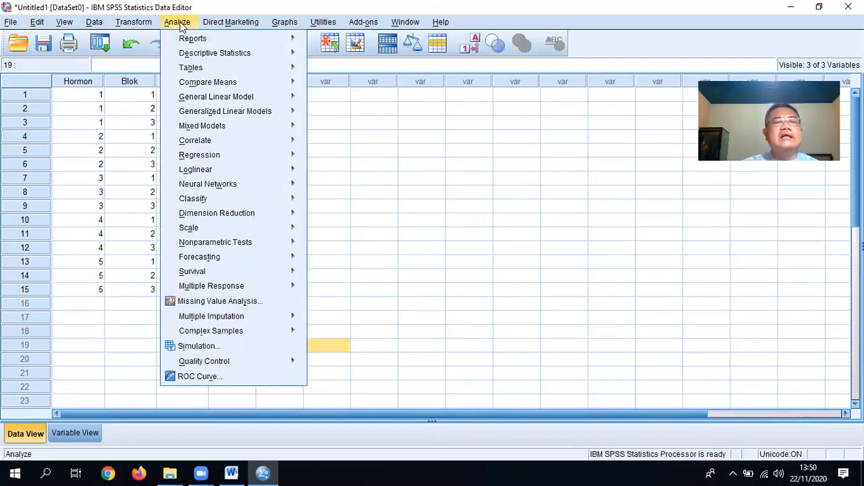
{"action": "mouse_move", "coordinate": [192, 88]}
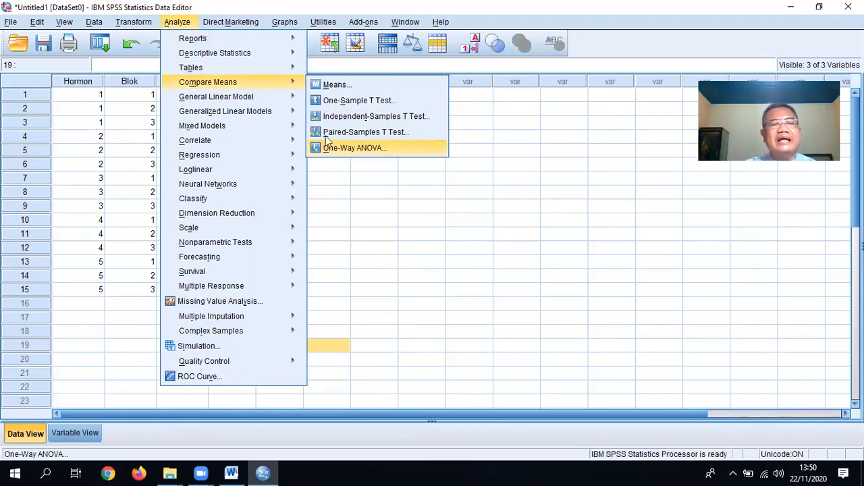
{"action": "mouse_move", "coordinate": [236, 101]}
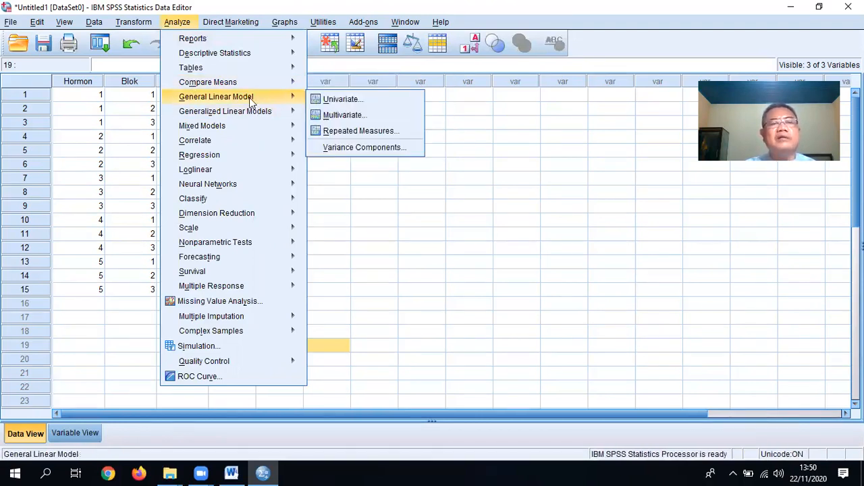
{"action": "left_click", "coordinate": [331, 100]}
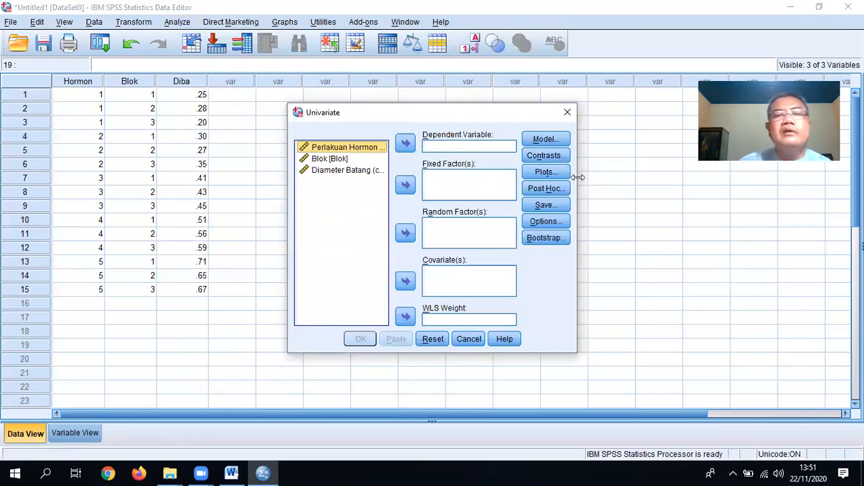
{"action": "left_click", "coordinate": [334, 170]}
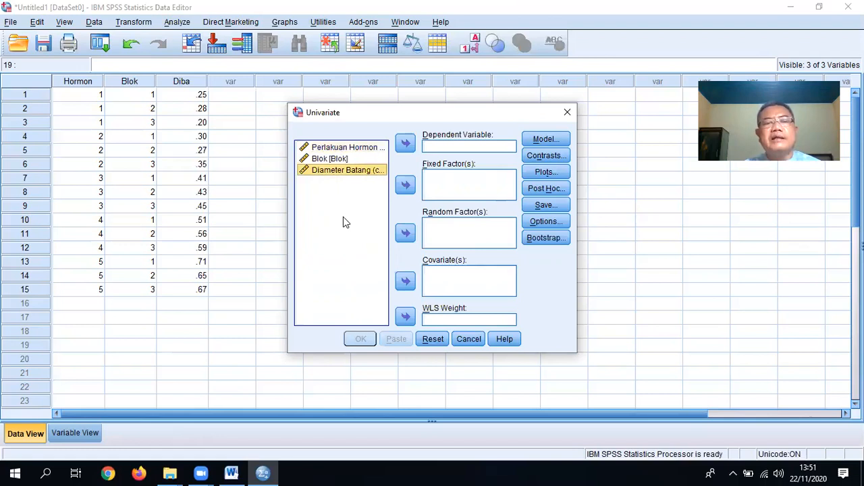
{"action": "left_click", "coordinate": [405, 144]}
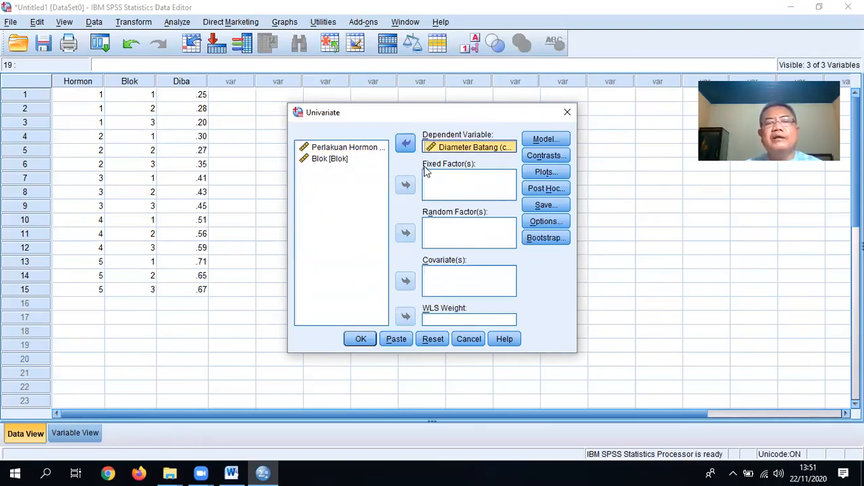
Assign Perlakuan Hormon and Blok as the fixed factors of the Univariate analysis
{"action": "left_click", "coordinate": [346, 150]}
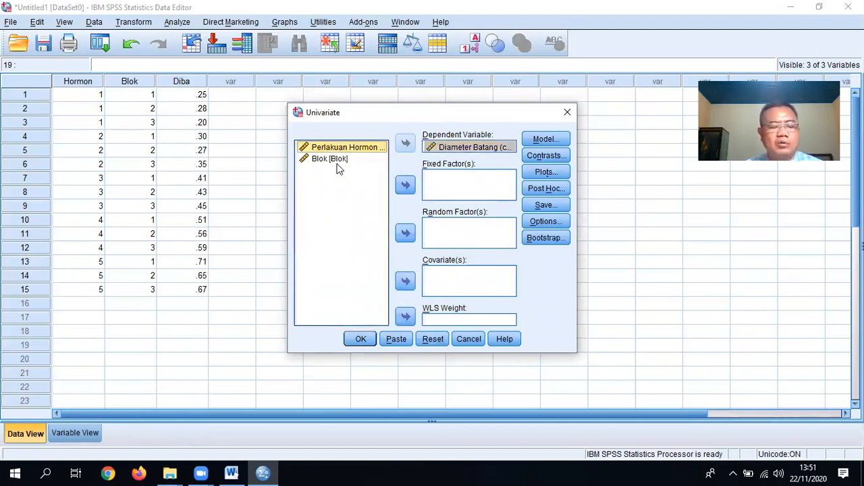
{"action": "left_click", "coordinate": [337, 160], "text": "ctrl"}
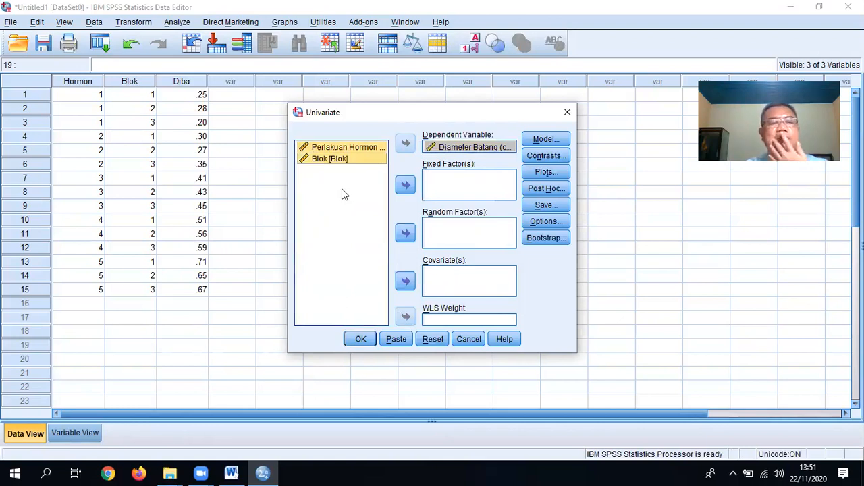
{"action": "left_click", "coordinate": [343, 195]}
{"action": "left_click", "coordinate": [344, 149]}
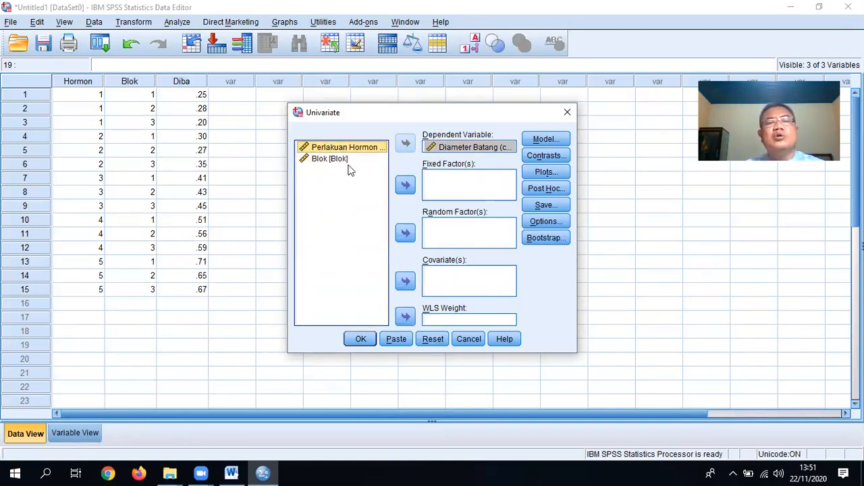
{"action": "left_click", "coordinate": [405, 187]}
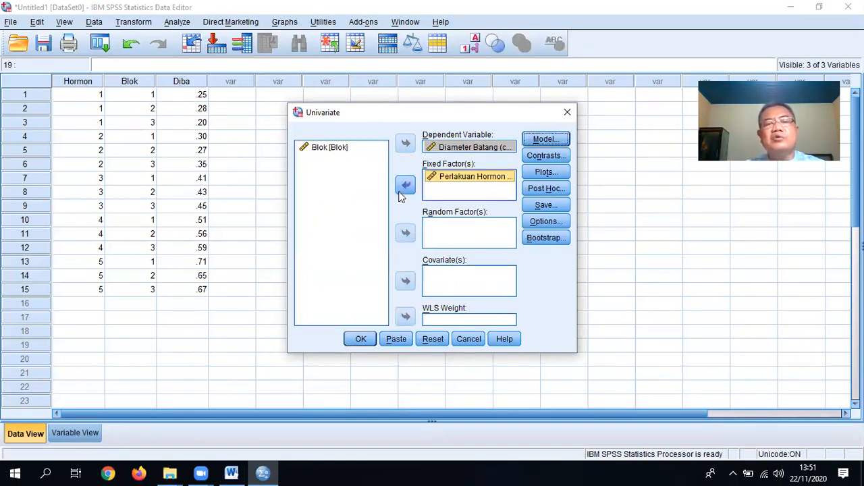
{"action": "left_click", "coordinate": [339, 150]}
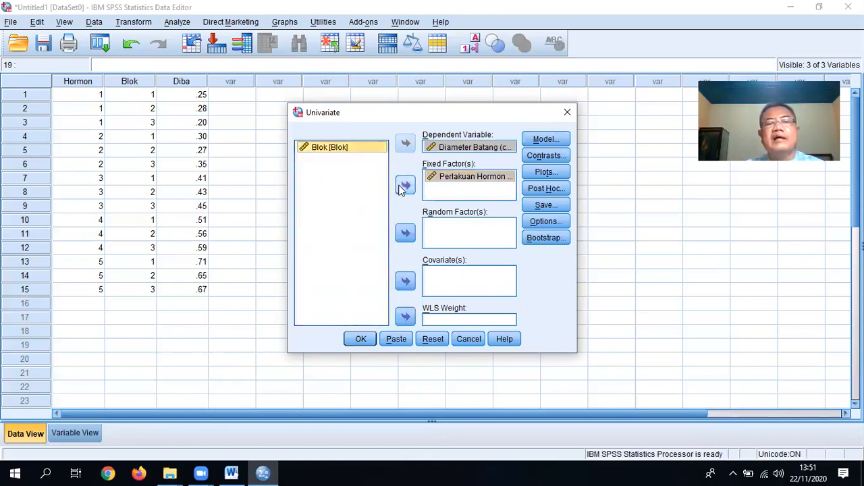
{"action": "left_click", "coordinate": [405, 185]}
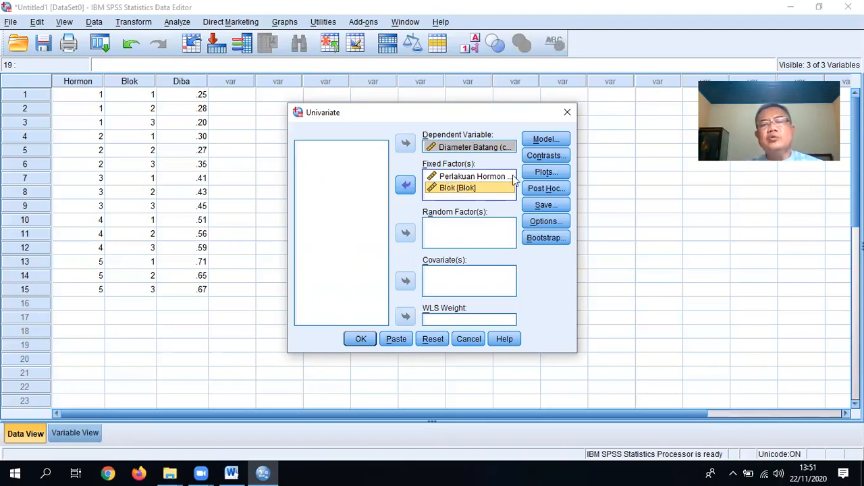
Specify a custom model for the analysis containing the terms Hormon and Blok
{"action": "left_click", "coordinate": [545, 139]}
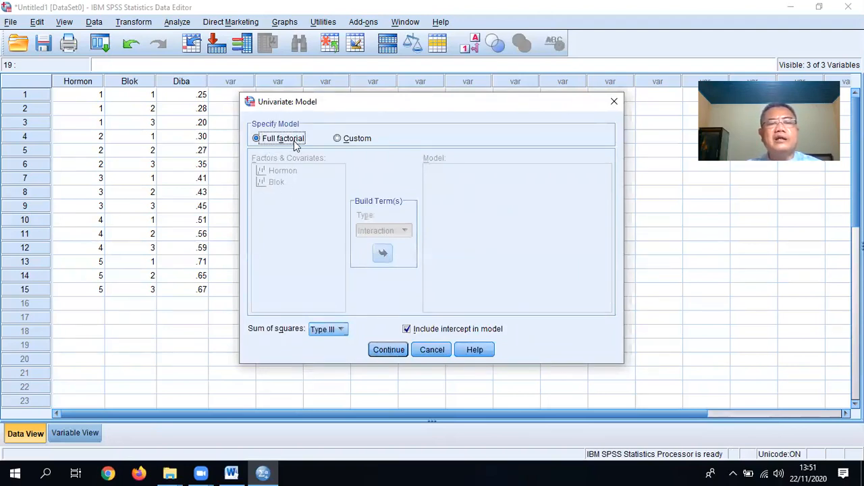
{"action": "left_click", "coordinate": [338, 138]}
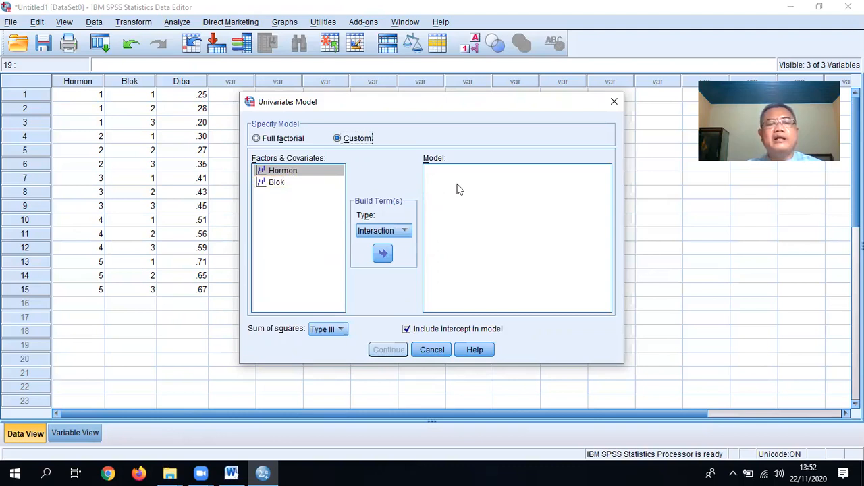
{"action": "left_click", "coordinate": [383, 254]}
{"action": "left_click", "coordinate": [274, 184]}
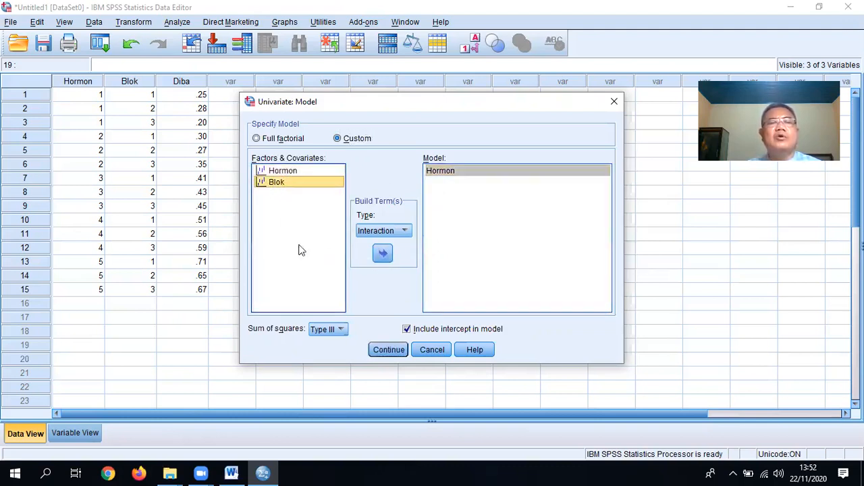
{"action": "left_click", "coordinate": [383, 257]}
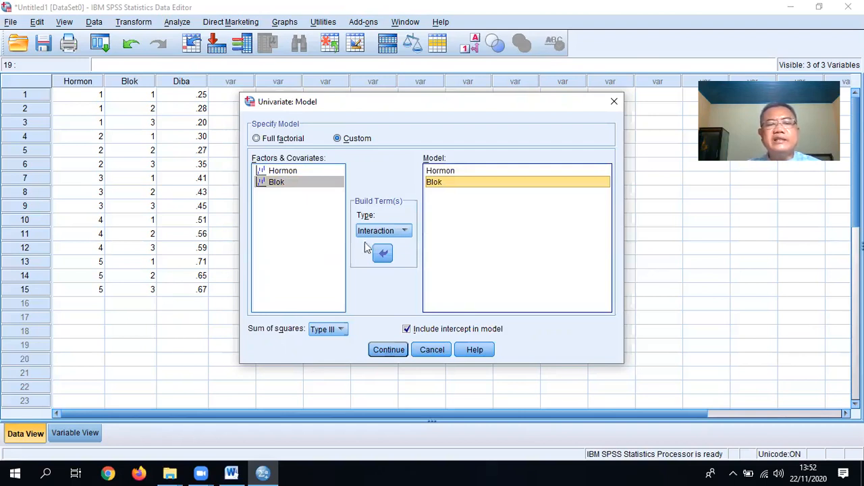
Set the model's build term type to Main effects and accept the model with Type III sum of squares
{"action": "left_click", "coordinate": [405, 232]}
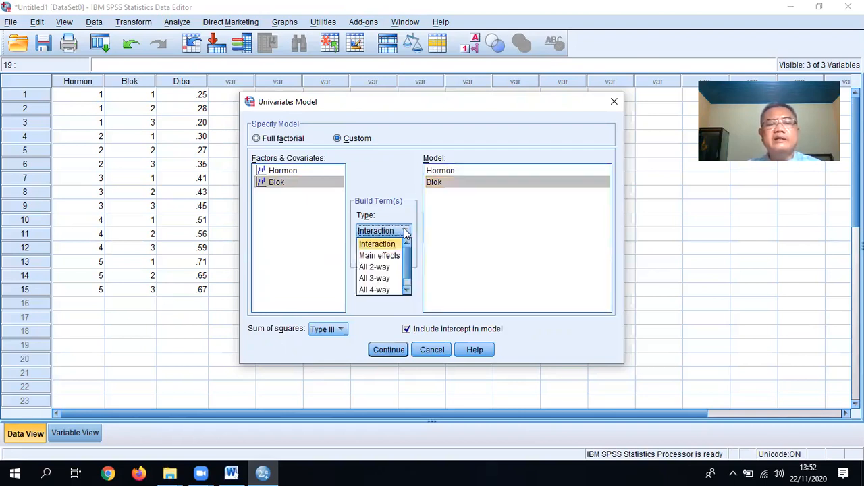
{"action": "left_click", "coordinate": [382, 256]}
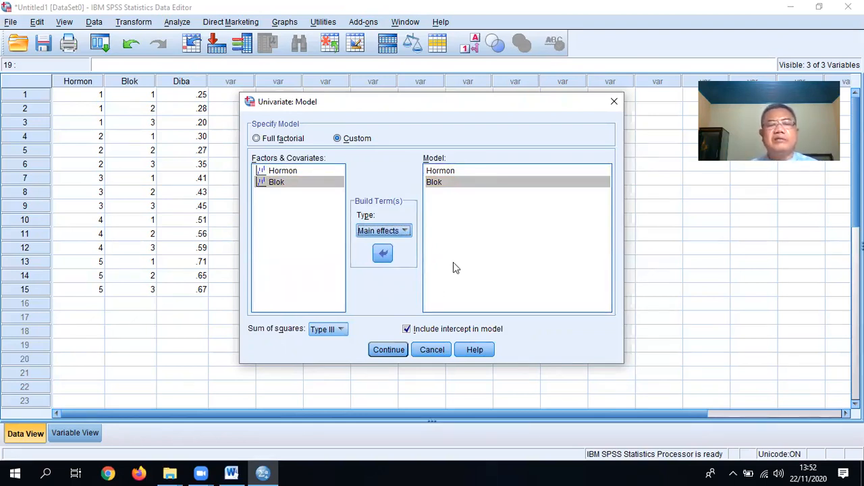
{"action": "left_click", "coordinate": [341, 331]}
{"action": "left_click", "coordinate": [341, 331]}
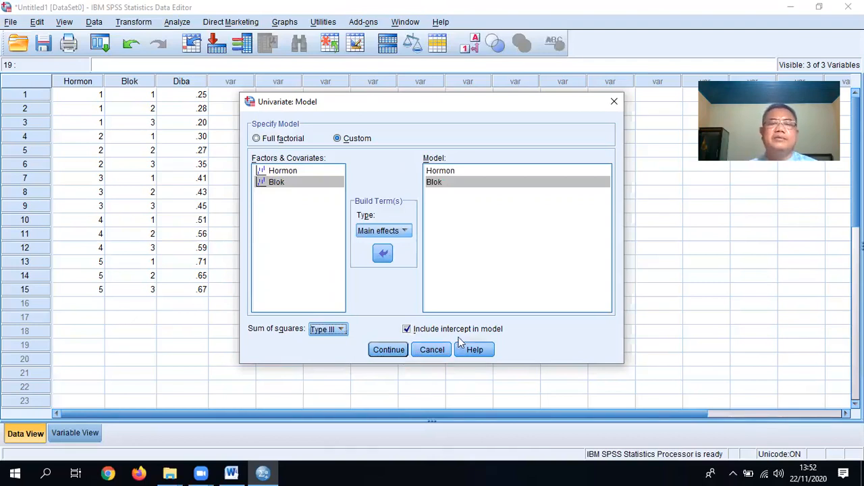
{"action": "left_click", "coordinate": [396, 355]}
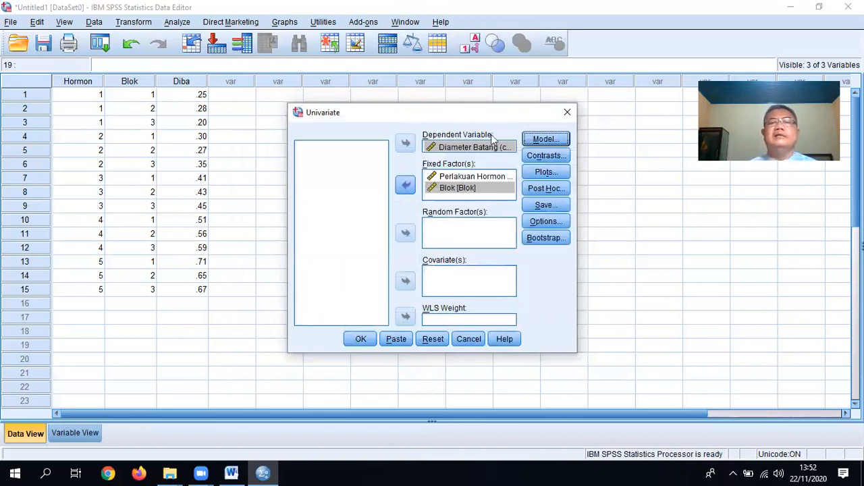
Request an LSD post hoc test for the Hormon factor
{"action": "left_click", "coordinate": [546, 189]}
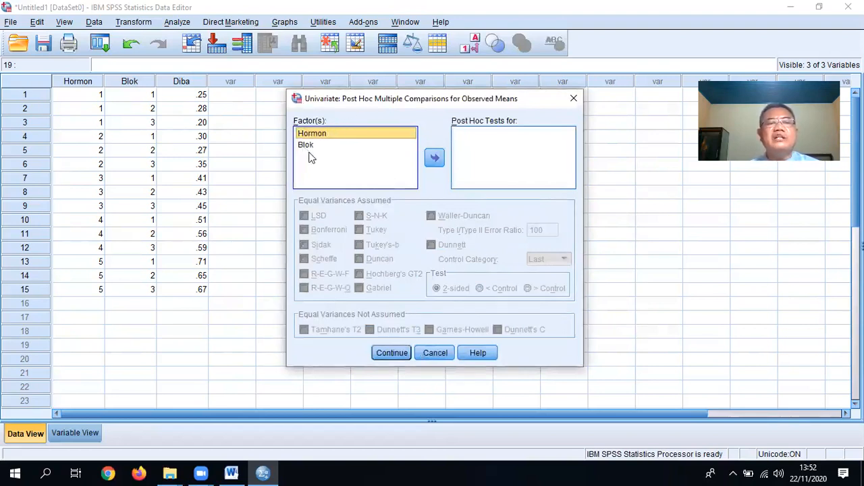
{"action": "left_click", "coordinate": [320, 135]}
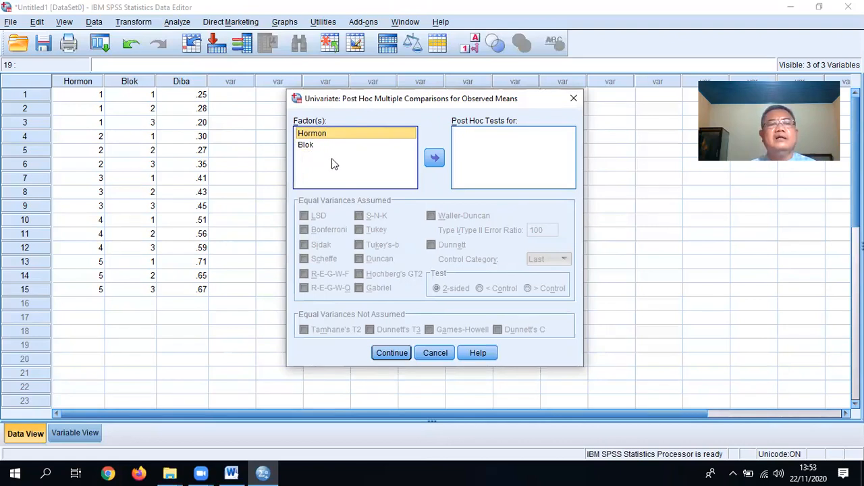
{"action": "left_click", "coordinate": [435, 159]}
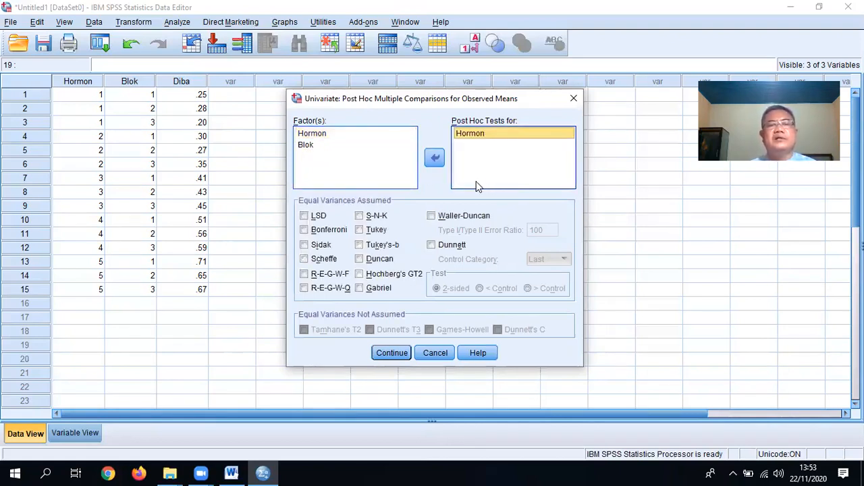
{"action": "left_click", "coordinate": [306, 216]}
{"action": "left_click", "coordinate": [387, 357]}
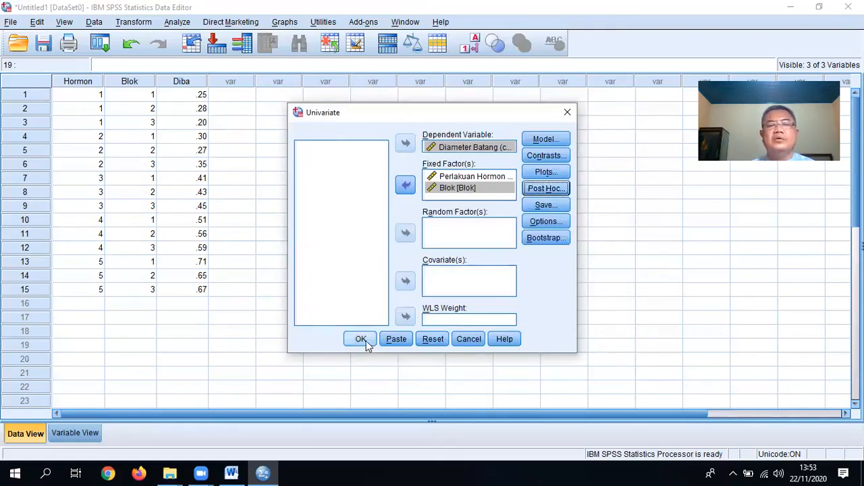
Run the Univariate analysis and review the between-subjects effects and the LSD multiple comparisons in the output
{"action": "left_click", "coordinate": [363, 341]}
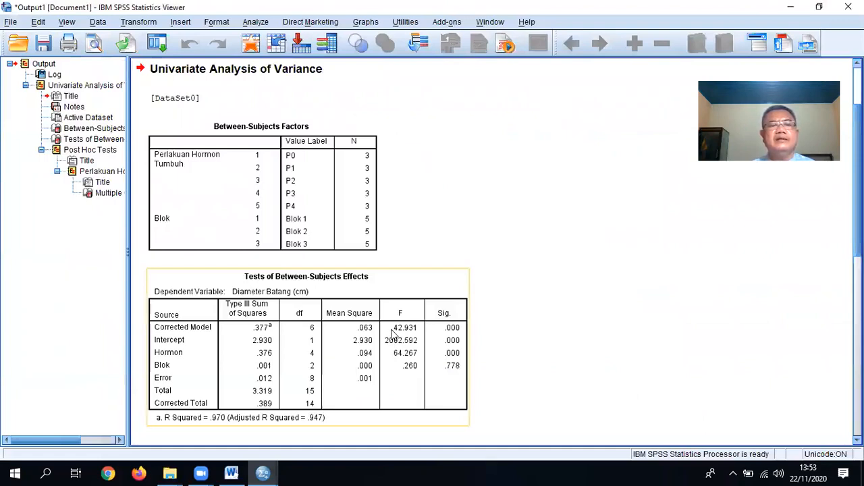
{"action": "scroll", "coordinate": [392, 326], "scroll_direction": "down", "scroll_amount": 2}
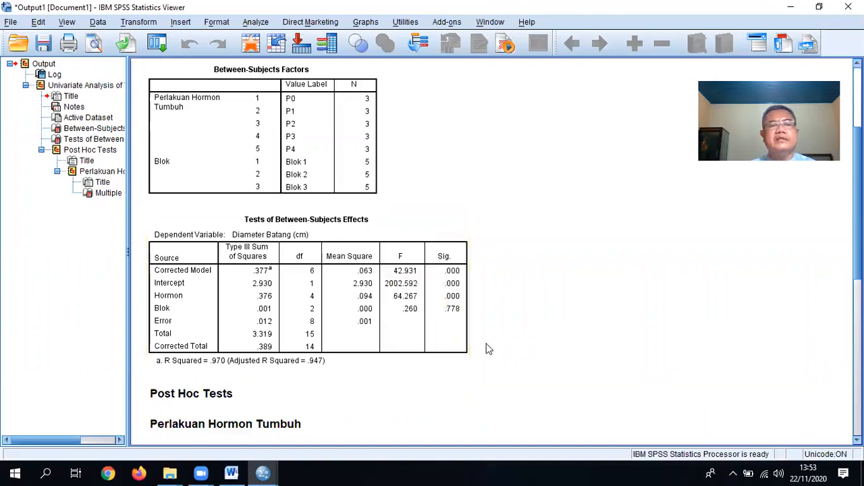
{"action": "scroll", "coordinate": [486, 349], "scroll_direction": "down", "scroll_amount": 4}
{"action": "scroll", "coordinate": [488, 347], "scroll_direction": "down", "scroll_amount": 2}
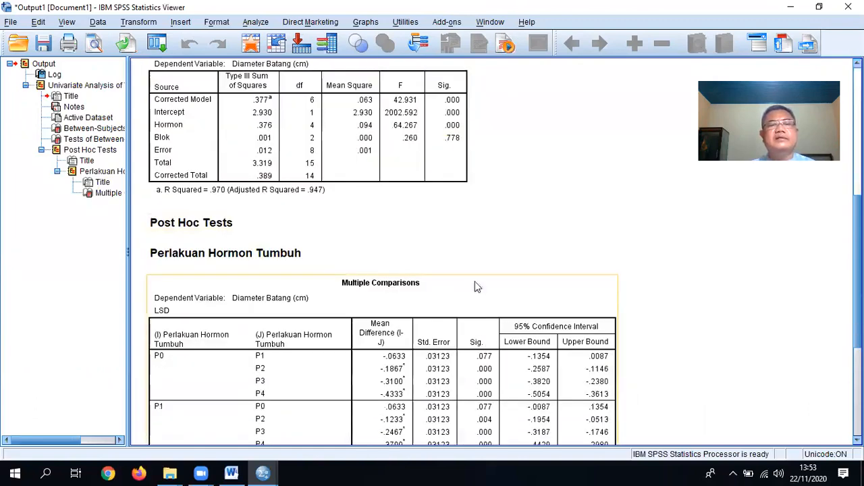
{"action": "scroll", "coordinate": [474, 277], "scroll_direction": "up", "scroll_amount": 8}
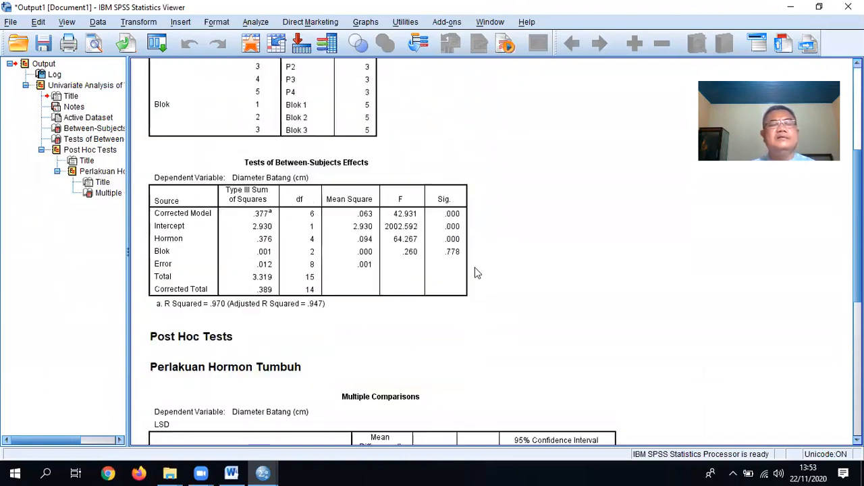
Compare the Tests of Between-Subjects Effects output with the manual Anova and SPSS results tables in the Word document, returning to the SPSS output
{"action": "scroll", "coordinate": [480, 274], "scroll_direction": "down", "scroll_amount": 2}
{"action": "left_click", "coordinate": [236, 220]}
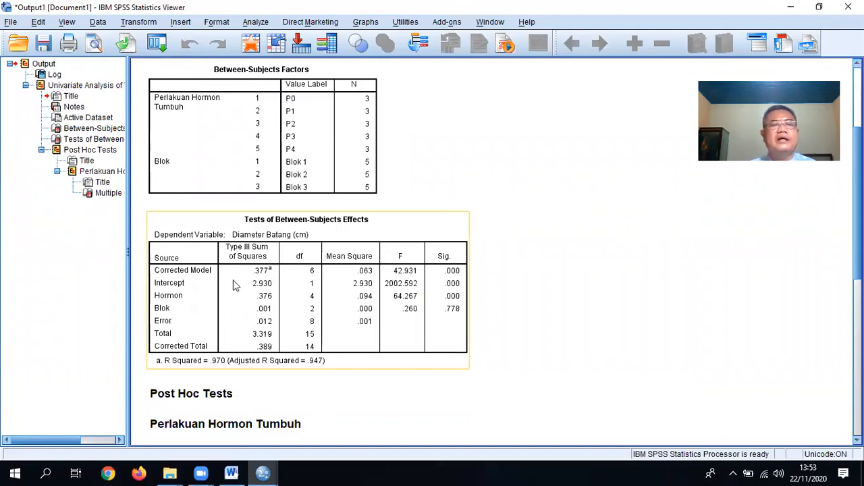
{"action": "left_click", "coordinate": [231, 473]}
{"action": "scroll", "coordinate": [310, 363], "scroll_direction": "down", "scroll_amount": 12}
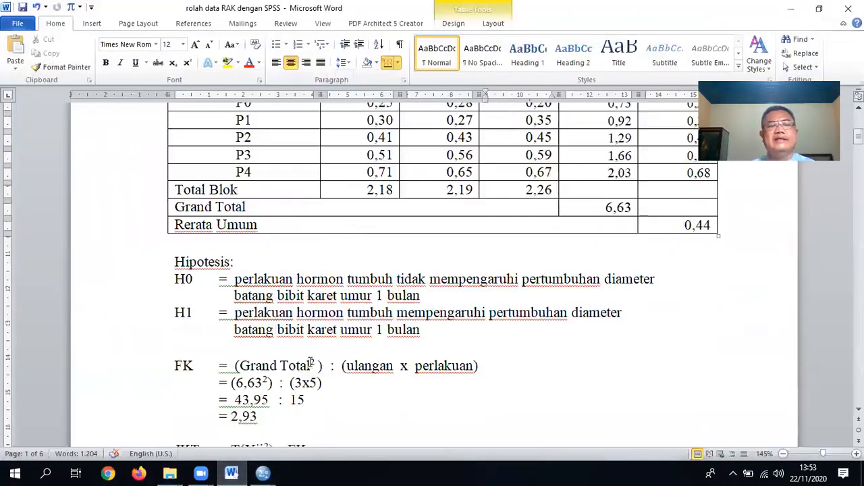
{"action": "scroll", "coordinate": [310, 362], "scroll_direction": "down", "scroll_amount": 18}
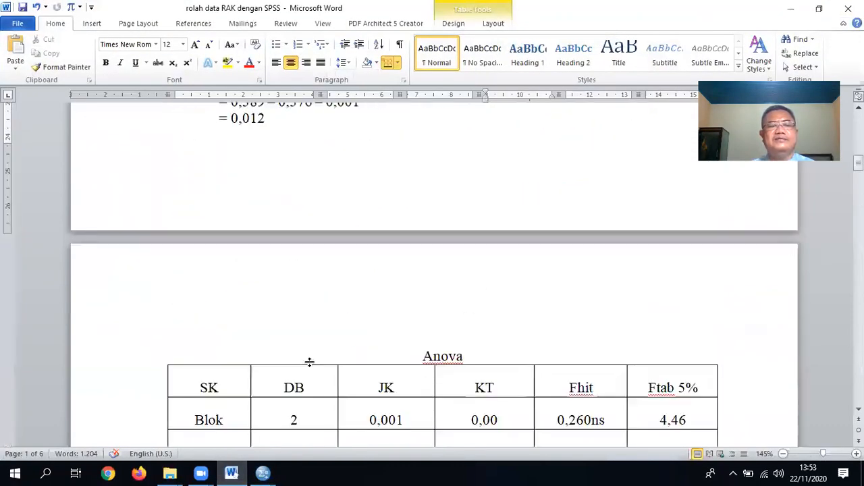
{"action": "scroll", "coordinate": [310, 363], "scroll_direction": "down", "scroll_amount": 9}
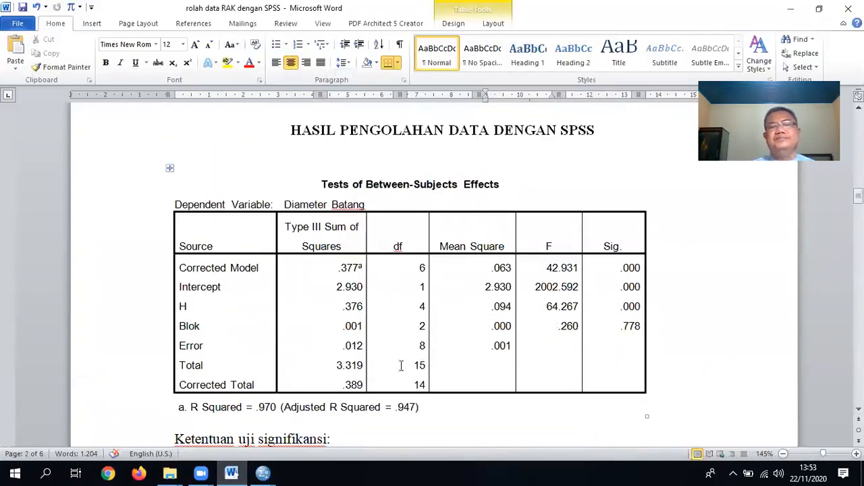
{"action": "mouse_move", "coordinate": [263, 473]}
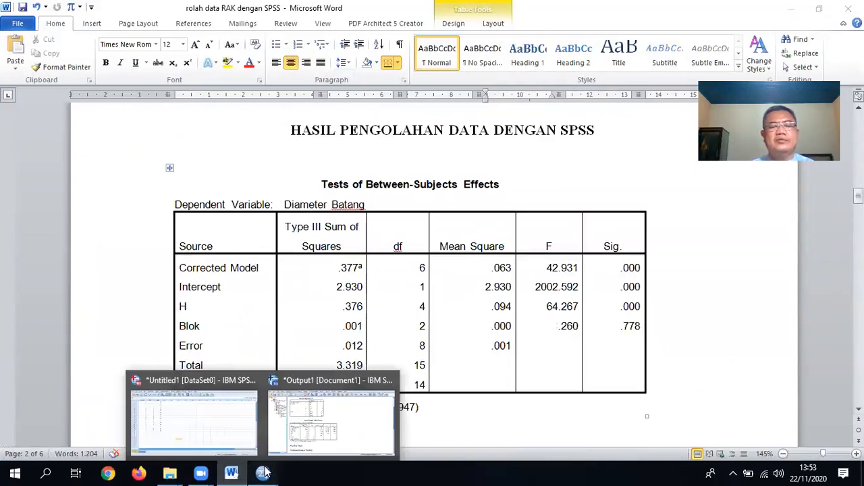
{"action": "left_click", "coordinate": [301, 451]}
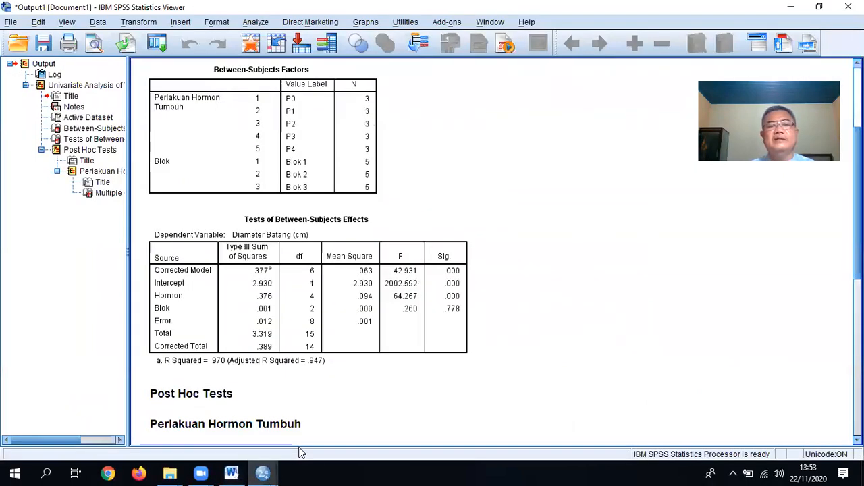
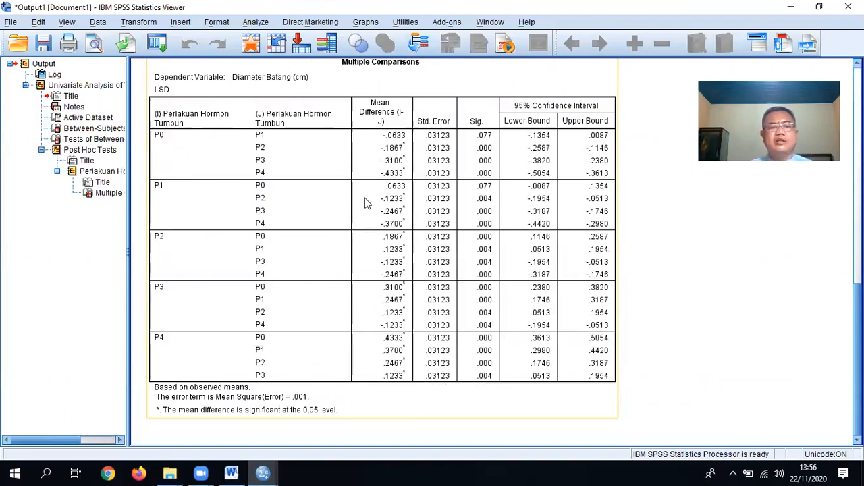
Switch to the Word document and examine the LSD multiple comparisons of treatments P0 and P1 with the other hormone treatments
{"action": "left_click", "coordinate": [232, 472]}
{"action": "scroll", "coordinate": [301, 385], "scroll_direction": "down", "scroll_amount": 10}
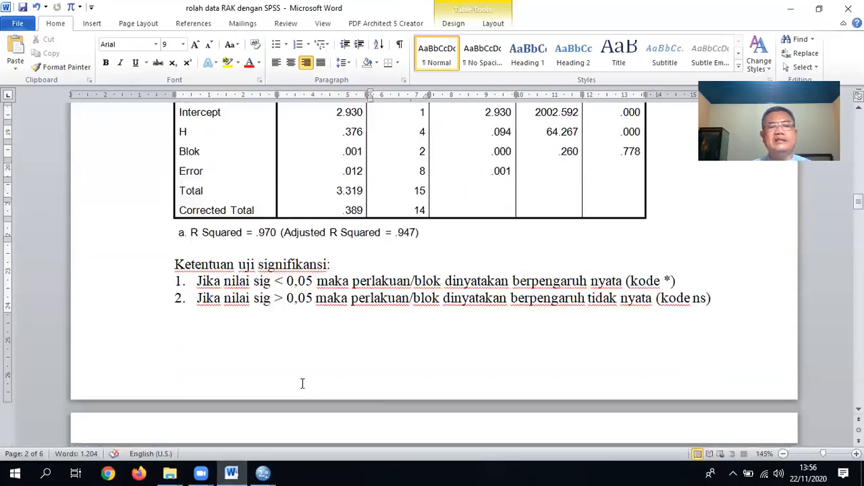
{"action": "scroll", "coordinate": [306, 385], "scroll_direction": "down", "scroll_amount": 1}
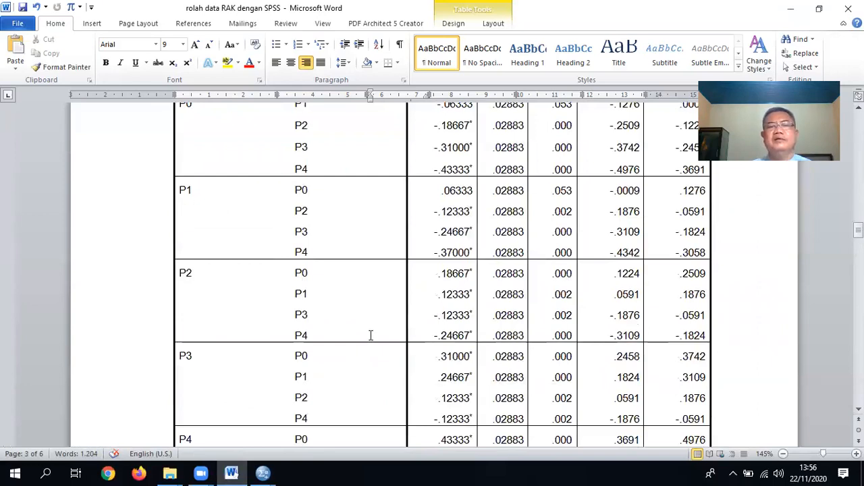
{"action": "scroll", "coordinate": [366, 331], "scroll_direction": "up", "scroll_amount": 5}
{"action": "scroll", "coordinate": [367, 330], "scroll_direction": "down", "scroll_amount": 2}
{"action": "scroll", "coordinate": [366, 330], "scroll_direction": "down", "scroll_amount": 1}
{"action": "scroll", "coordinate": [366, 331], "scroll_direction": "down", "scroll_amount": 1}
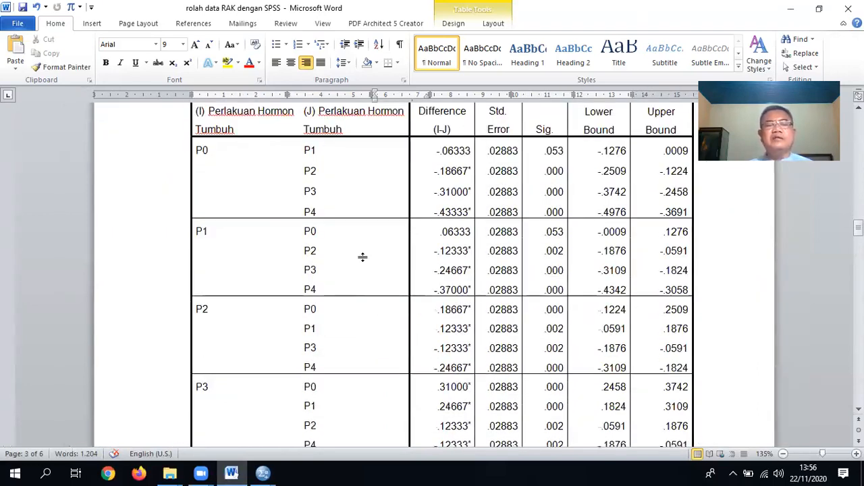
{"action": "left_click", "coordinate": [253, 158]}
{"action": "left_click", "coordinate": [317, 149]}
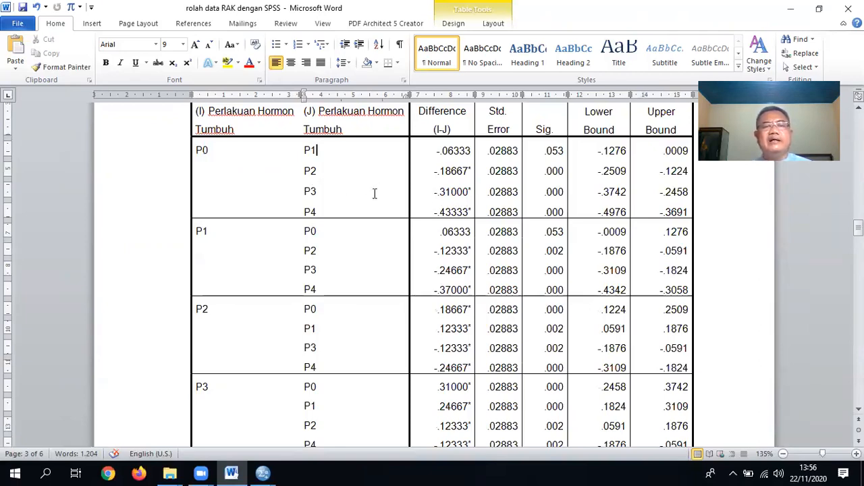
{"action": "left_click", "coordinate": [218, 147]}
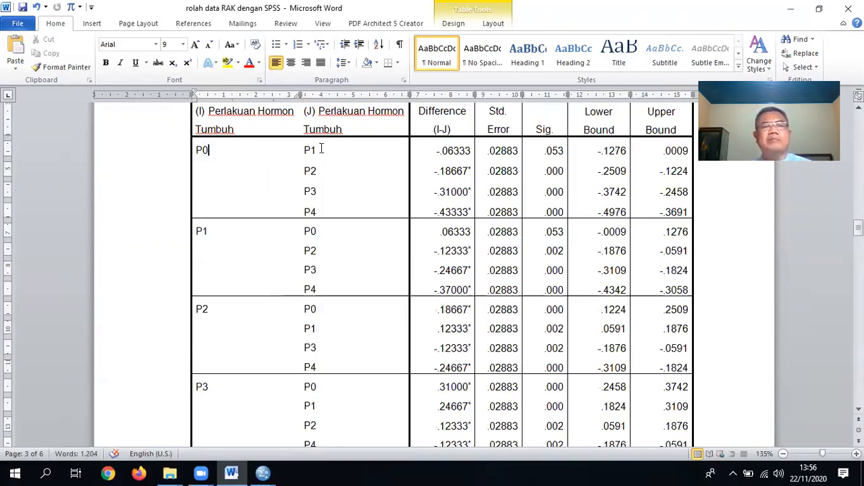
{"action": "left_click", "coordinate": [322, 149]}
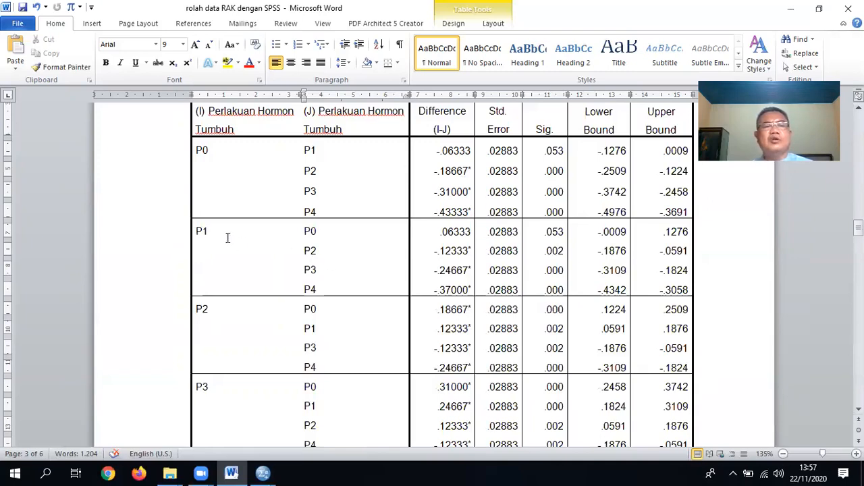
{"action": "left_click", "coordinate": [333, 233]}
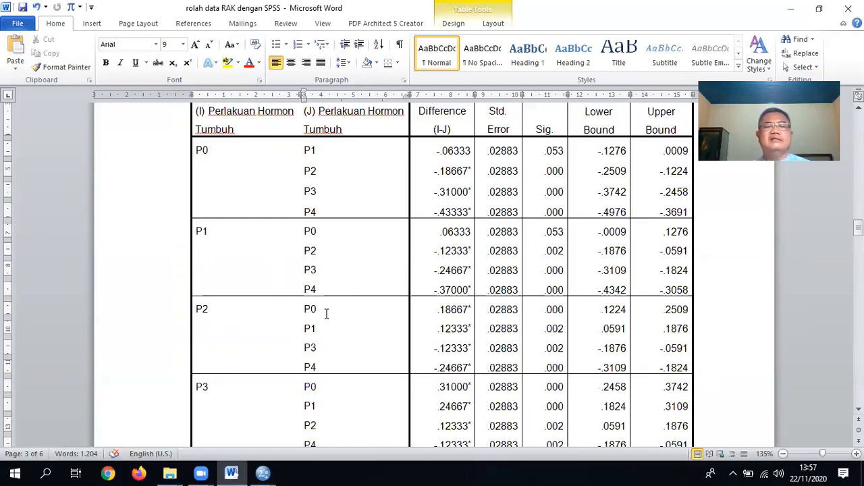
Examine the summary table of treatment means with BNT 95% notation and the written interpretation below it, up to the UJI LANJUT BNJ section
{"action": "scroll", "coordinate": [464, 359], "scroll_direction": "down", "scroll_amount": 4}
{"action": "scroll", "coordinate": [464, 359], "scroll_direction": "down", "scroll_amount": 8}
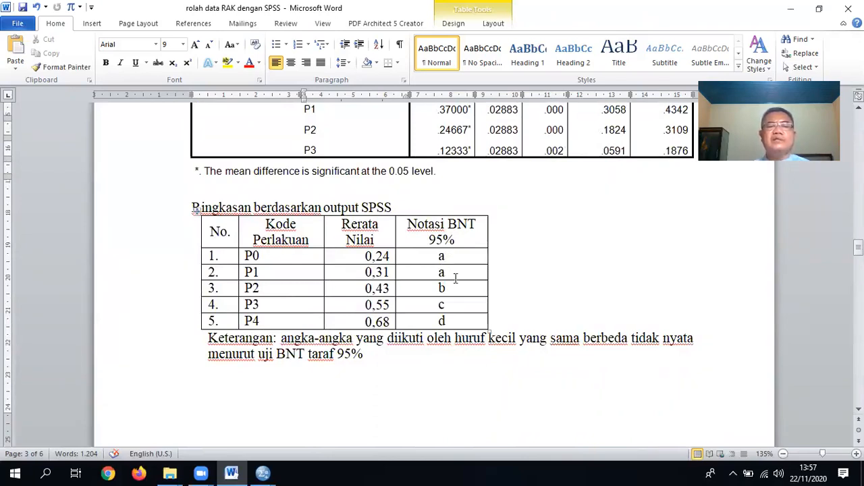
{"action": "left_click", "coordinate": [456, 276]}
{"action": "left_click", "coordinate": [452, 307]}
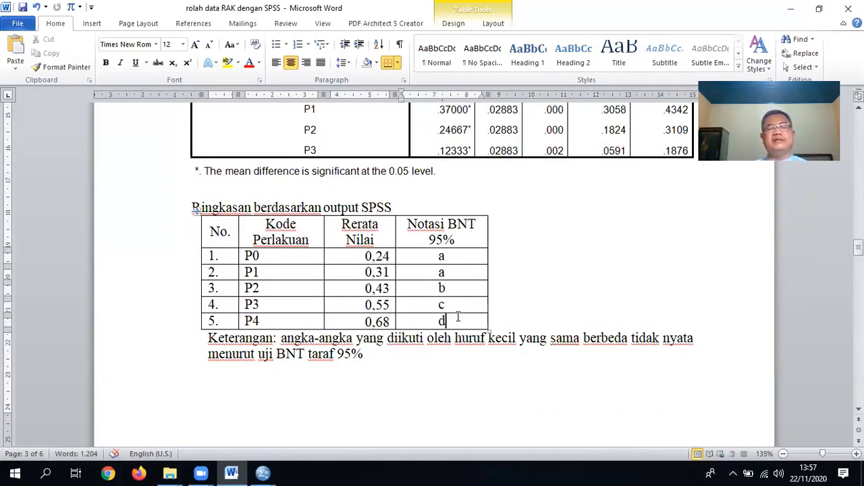
{"action": "left_click", "coordinate": [265, 256]}
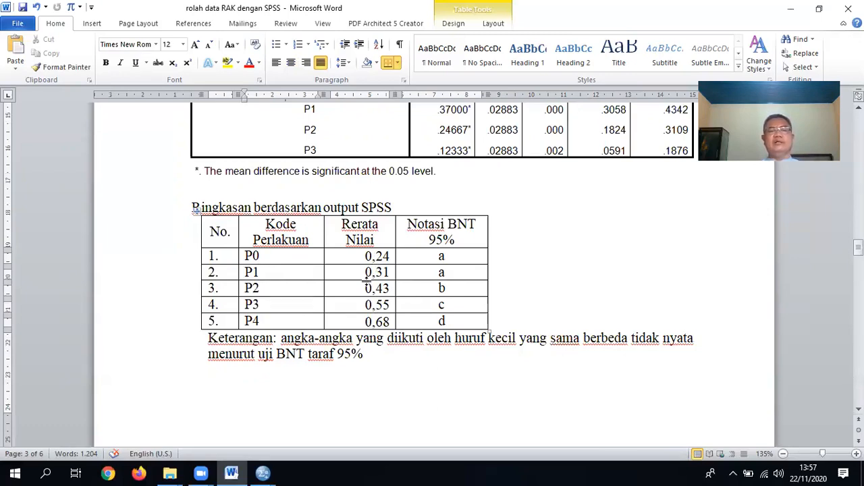
{"action": "scroll", "coordinate": [368, 283], "scroll_direction": "down", "scroll_amount": 10}
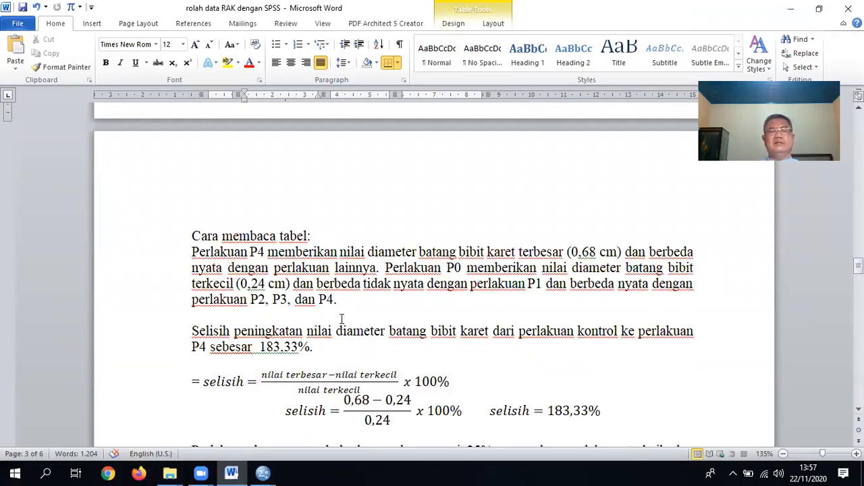
{"action": "scroll", "coordinate": [342, 318], "scroll_direction": "down", "scroll_amount": 3}
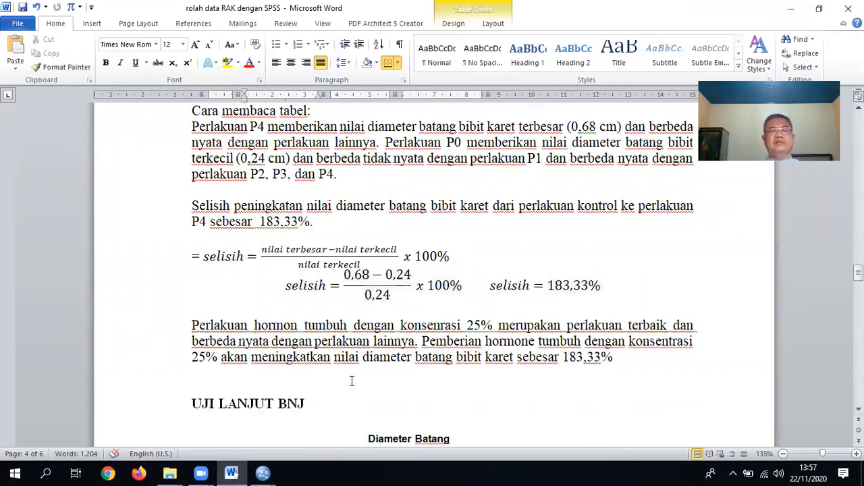
{"action": "scroll", "coordinate": [351, 381], "scroll_direction": "down", "scroll_amount": 2}
Switch to the SPSS Data Editor and reset the General Linear Model Univariate analysis settings
{"action": "mouse_move", "coordinate": [262, 473]}
{"action": "left_click", "coordinate": [203, 436]}
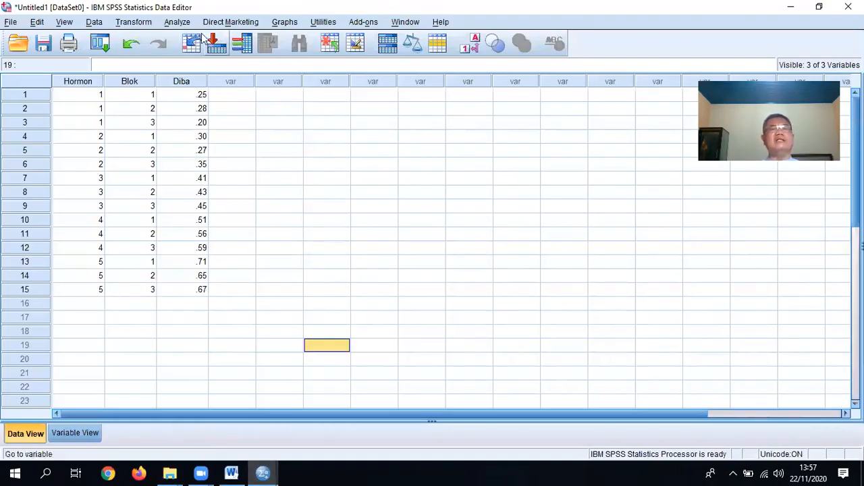
{"action": "left_click", "coordinate": [178, 23]}
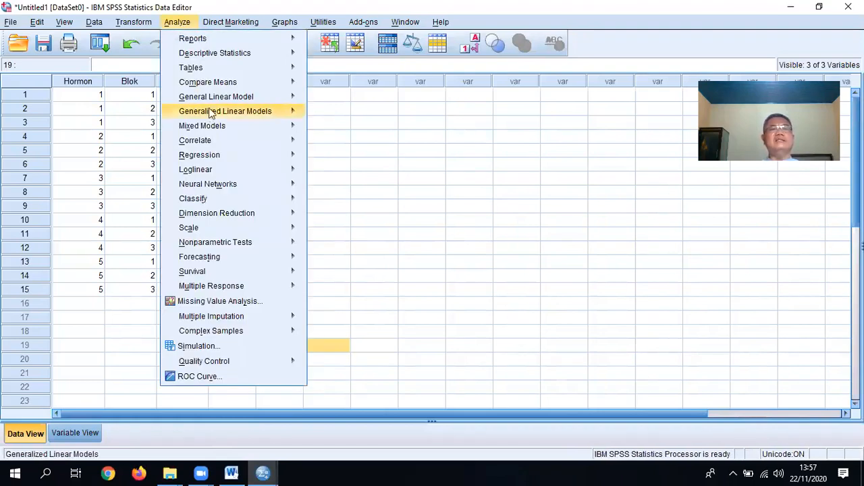
{"action": "mouse_move", "coordinate": [218, 101]}
{"action": "left_click", "coordinate": [329, 100]}
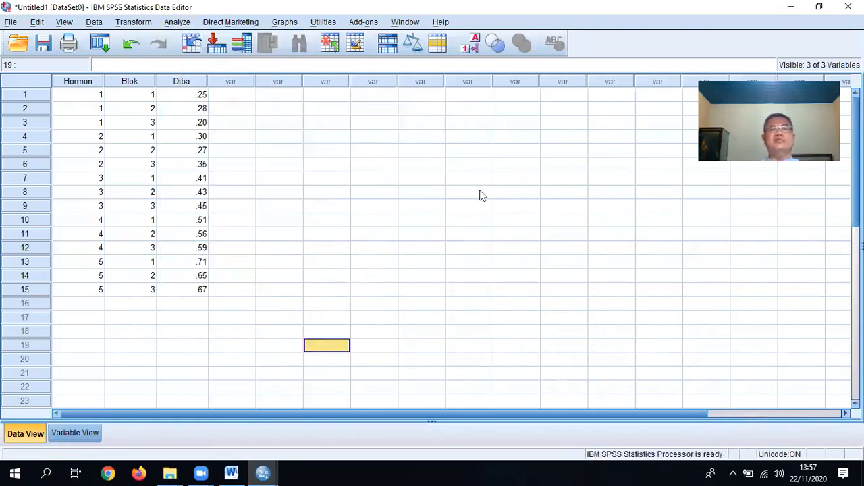
{"action": "left_click", "coordinate": [433, 339]}
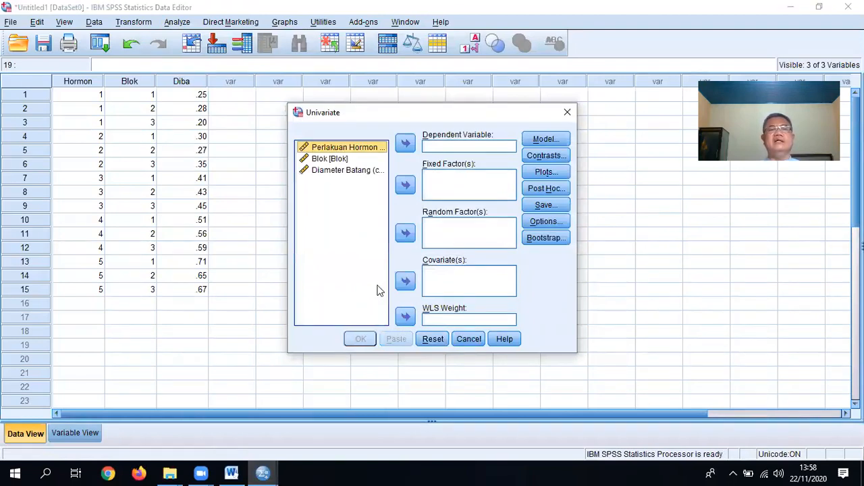
Assign Diameter Batang as the dependent variable and Perlakuan Hormon Tumbuh and Blok as fixed factors
{"action": "left_click", "coordinate": [351, 172]}
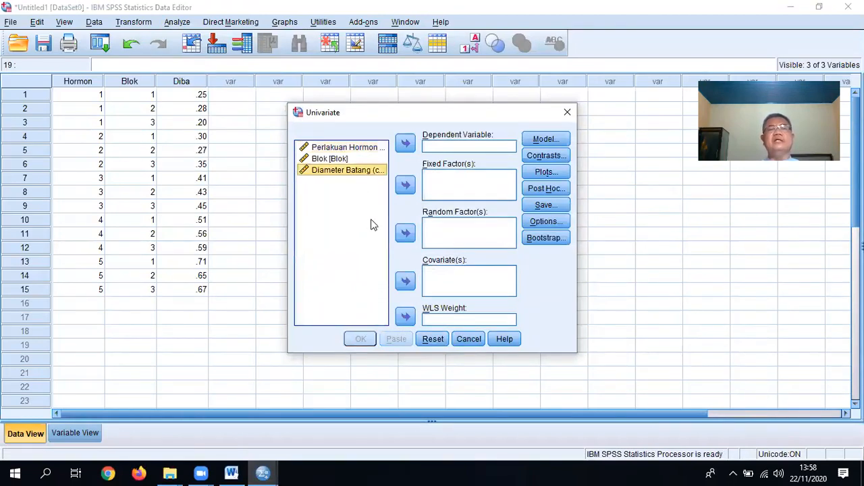
{"action": "left_click", "coordinate": [405, 142]}
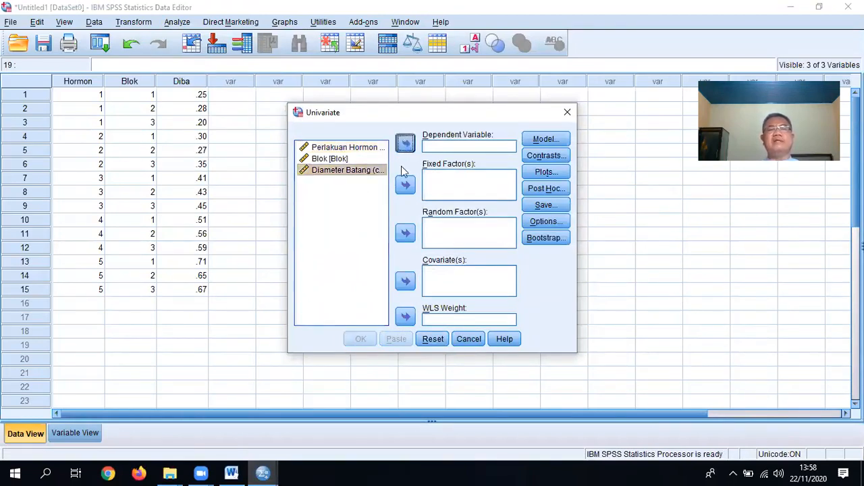
{"action": "left_click", "coordinate": [341, 148]}
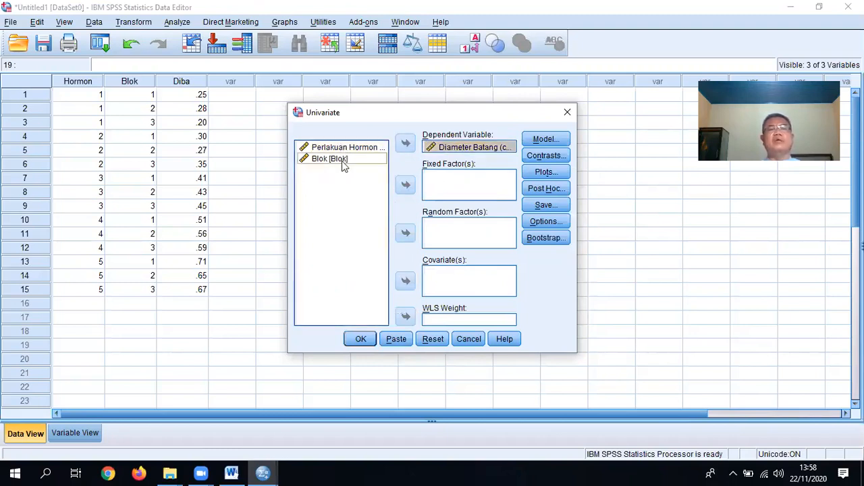
{"action": "left_click", "coordinate": [341, 158], "text": "shift"}
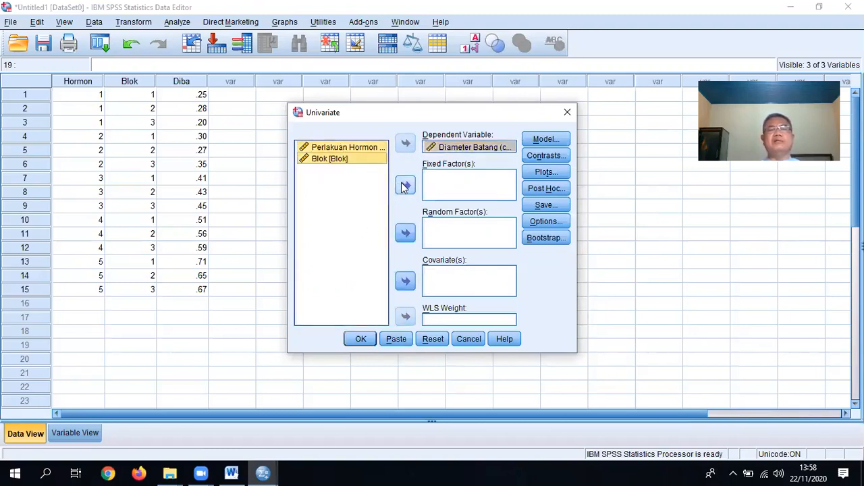
{"action": "left_click", "coordinate": [403, 186]}
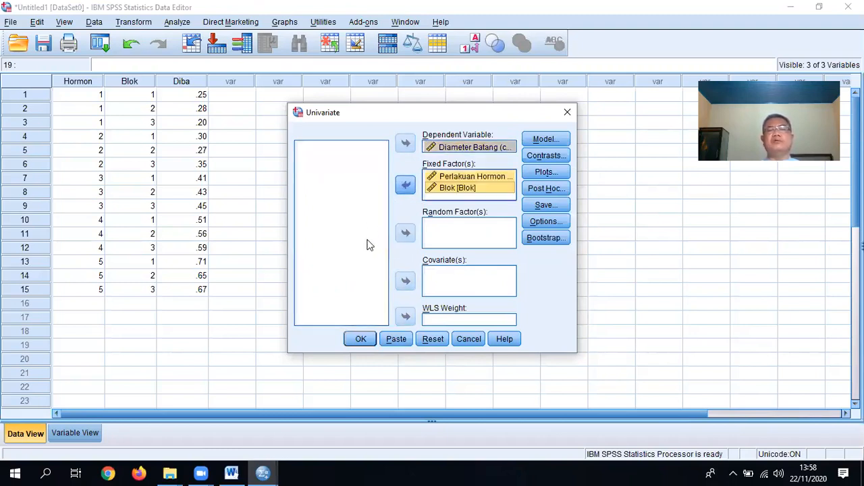
Define a custom Univariate model with Hormon and Blok as separate terms
{"action": "left_click", "coordinate": [545, 140]}
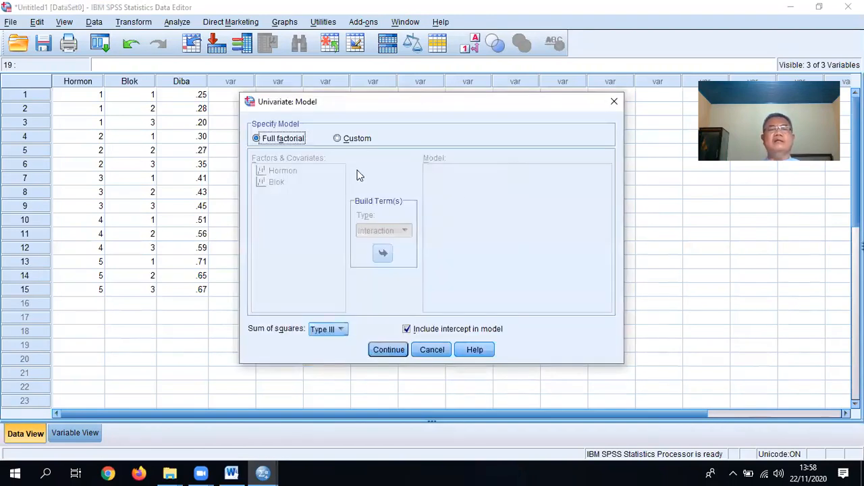
{"action": "left_click", "coordinate": [338, 139]}
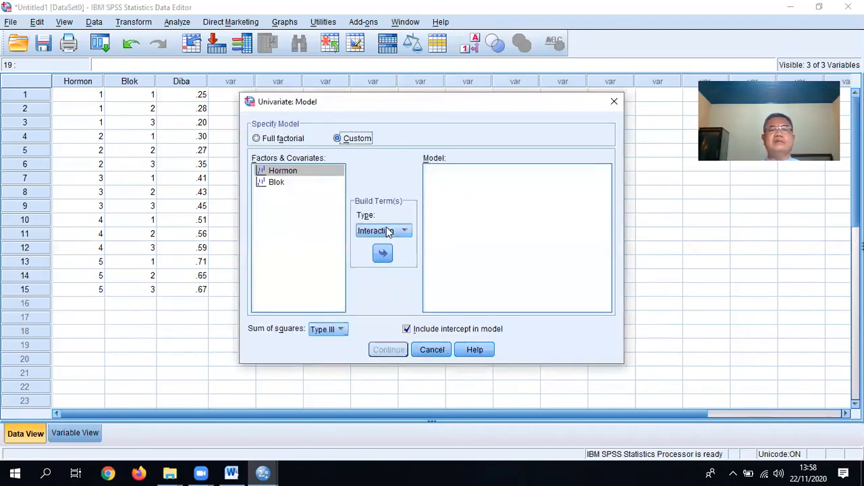
{"action": "left_click", "coordinate": [382, 253]}
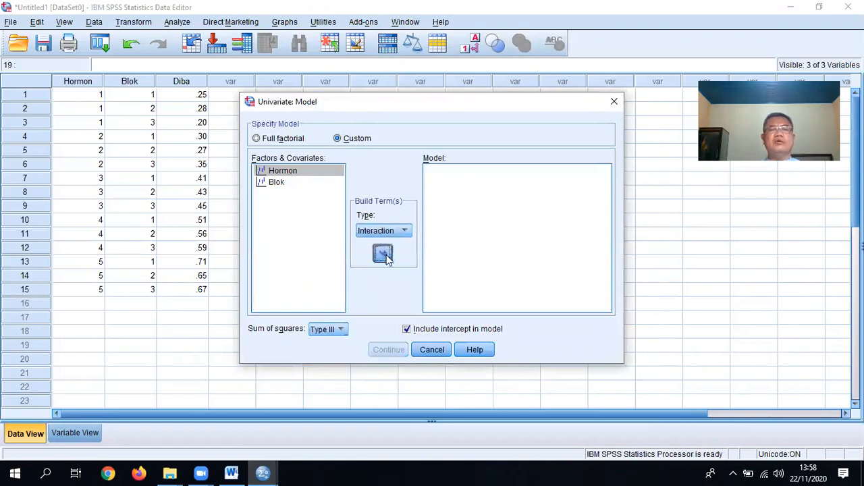
{"action": "left_click", "coordinate": [276, 182]}
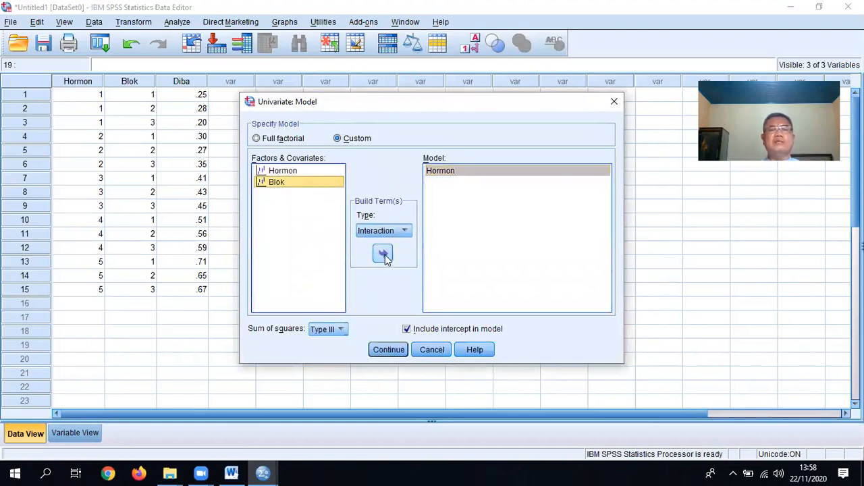
{"action": "left_click", "coordinate": [383, 254]}
Change the build term type to Main effects and accept the custom model settings
{"action": "left_click", "coordinate": [405, 230]}
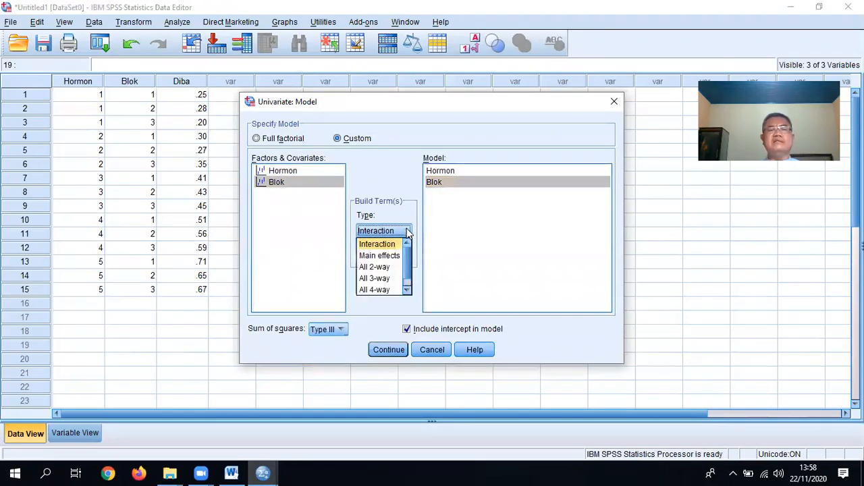
{"action": "left_click", "coordinate": [382, 256]}
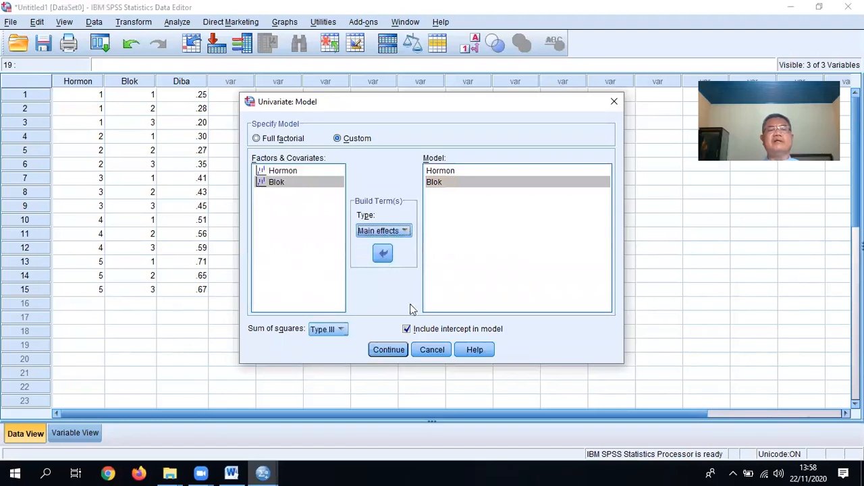
{"action": "left_click", "coordinate": [390, 351]}
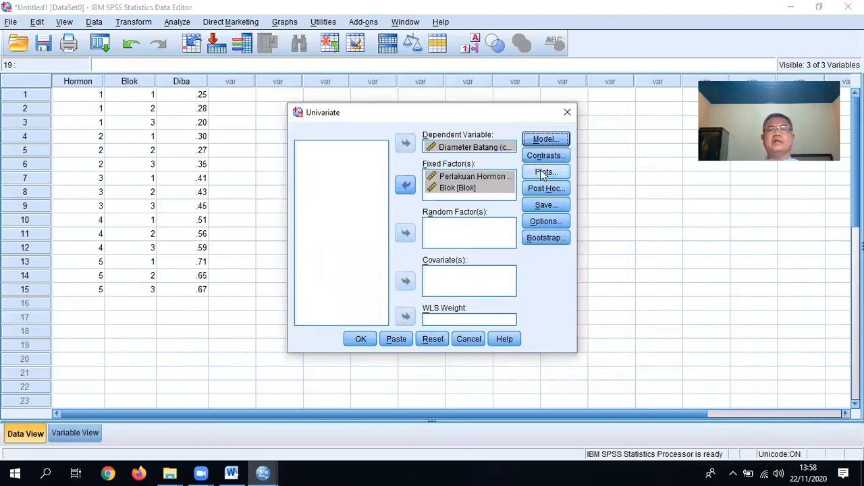
Run the Univariate analysis with a Tukey post hoc test for Hormon and view the resulting Homogeneous Subsets table
{"action": "left_click", "coordinate": [544, 190]}
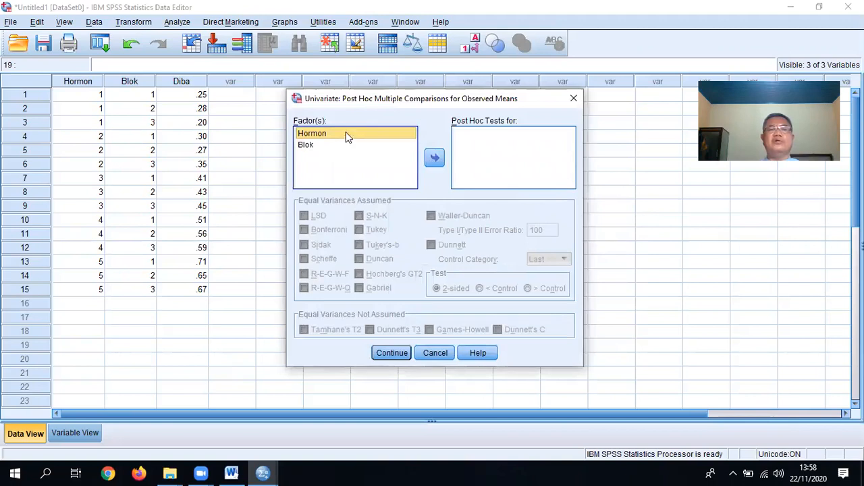
{"action": "left_click", "coordinate": [435, 159]}
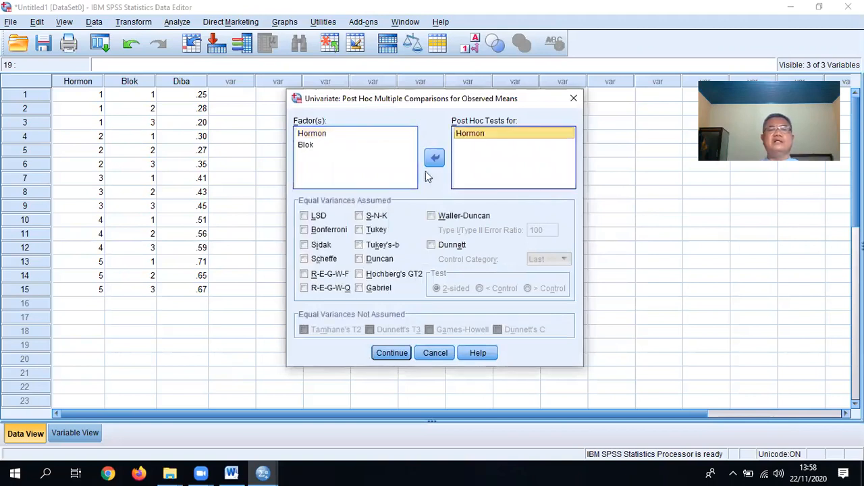
{"action": "left_click", "coordinate": [360, 230]}
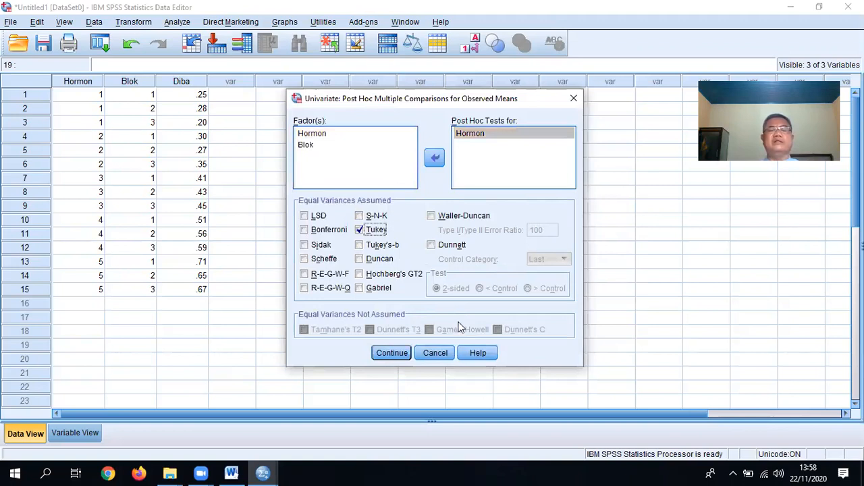
{"action": "left_click", "coordinate": [398, 353]}
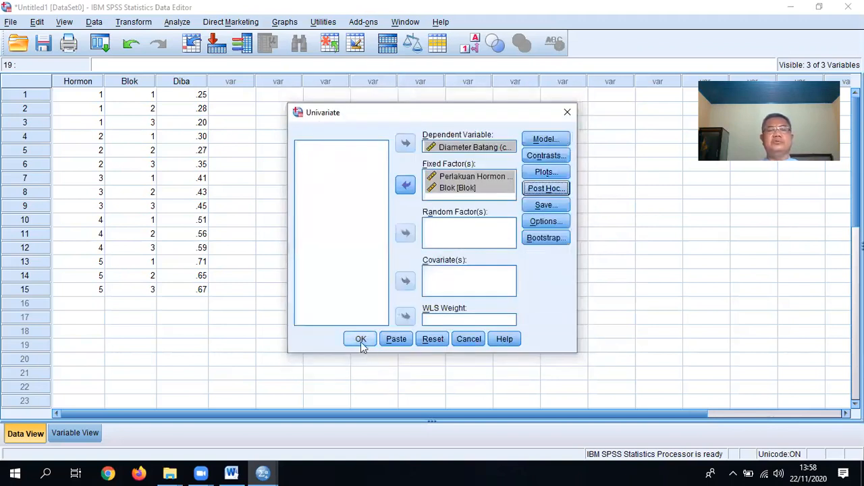
{"action": "key", "text": "Return"}
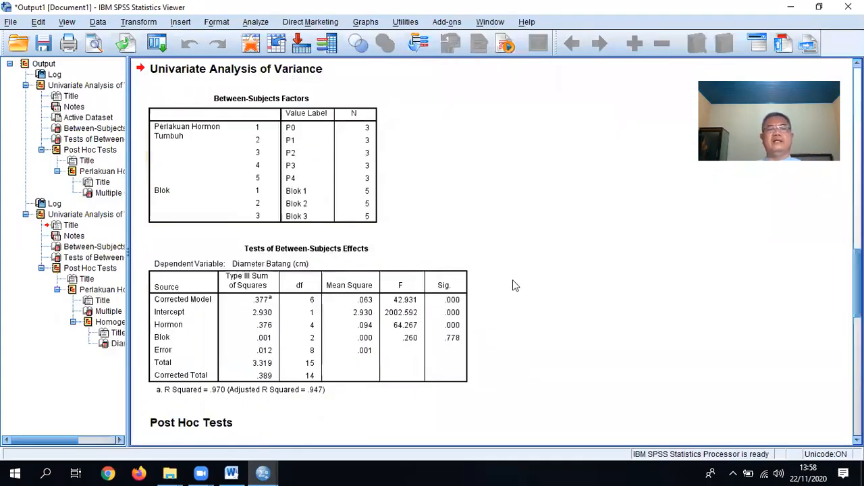
{"action": "scroll", "coordinate": [513, 279], "scroll_direction": "down", "scroll_amount": 2}
{"action": "scroll", "coordinate": [491, 263], "scroll_direction": "down", "scroll_amount": 8}
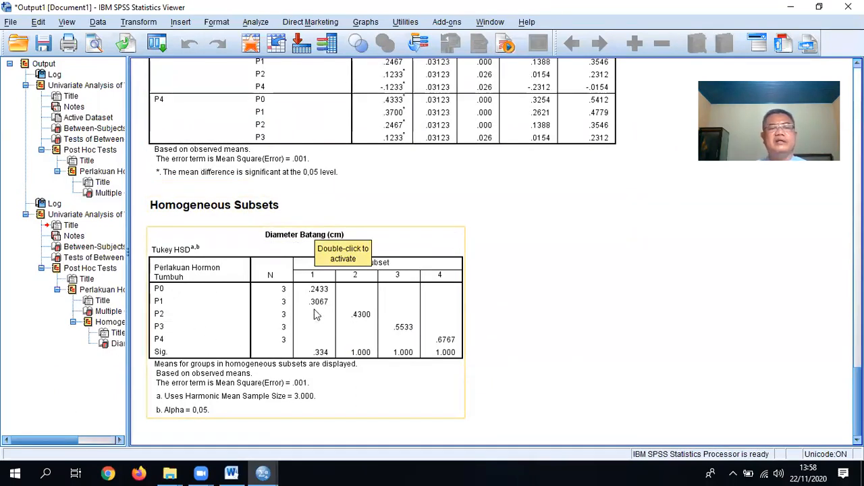
Switch to the Word document and review the UJI LANJUT BNJ table, its summary with letter notation, and the written interpretation
{"action": "left_click", "coordinate": [231, 472]}
{"action": "scroll", "coordinate": [252, 409], "scroll_direction": "down", "scroll_amount": 4}
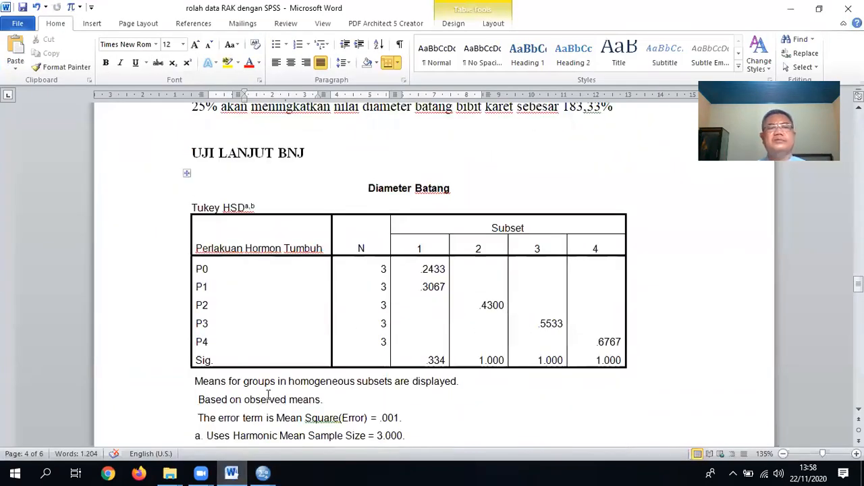
{"action": "scroll", "coordinate": [287, 381], "scroll_direction": "down", "scroll_amount": 2}
{"action": "scroll", "coordinate": [338, 338], "scroll_direction": "down", "scroll_amount": 1}
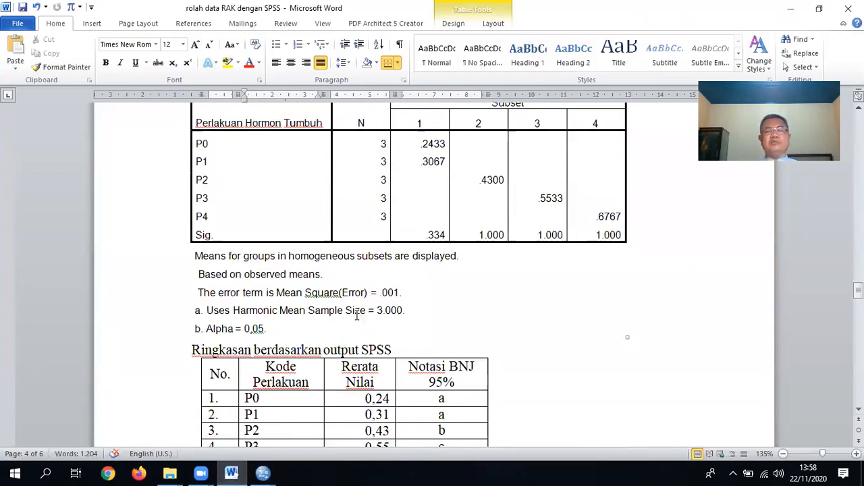
{"action": "scroll", "coordinate": [370, 311], "scroll_direction": "up", "scroll_amount": 1}
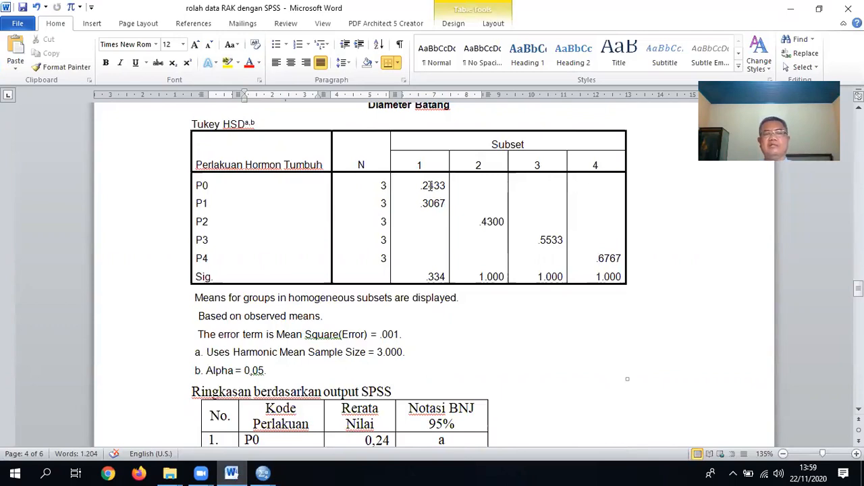
{"action": "scroll", "coordinate": [429, 187], "scroll_direction": "down", "scroll_amount": 1}
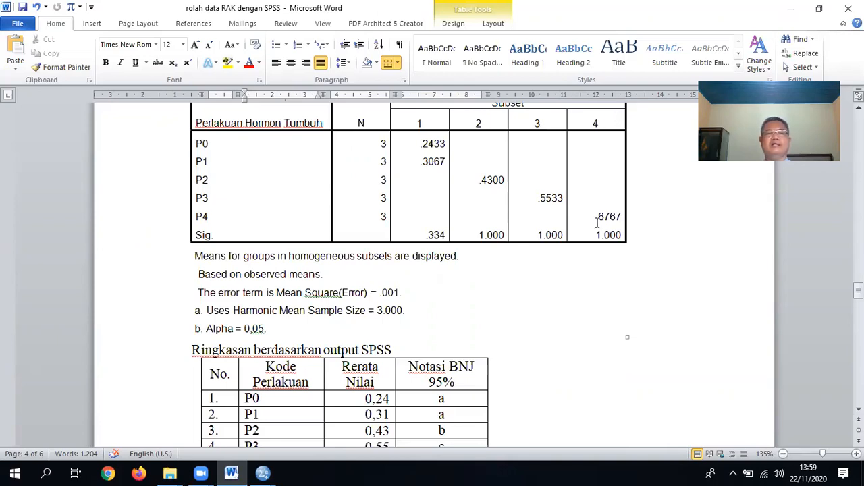
{"action": "scroll", "coordinate": [599, 221], "scroll_direction": "down", "scroll_amount": 2}
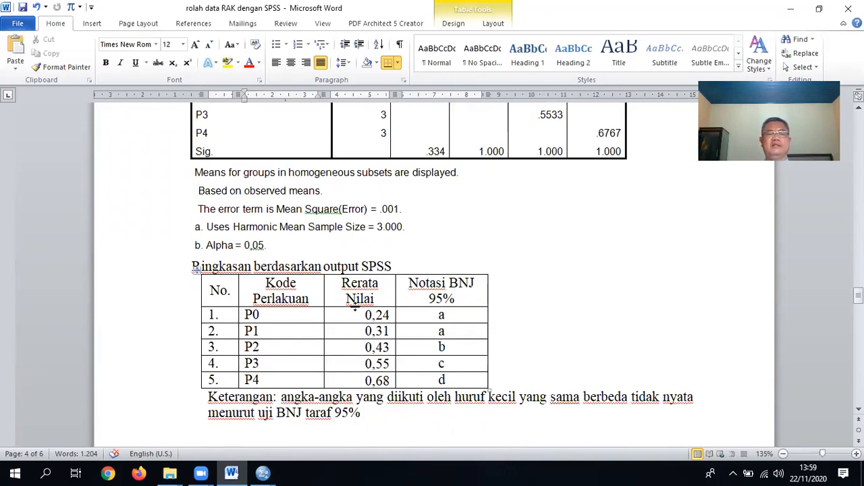
{"action": "scroll", "coordinate": [373, 358], "scroll_direction": "down", "scroll_amount": 10}
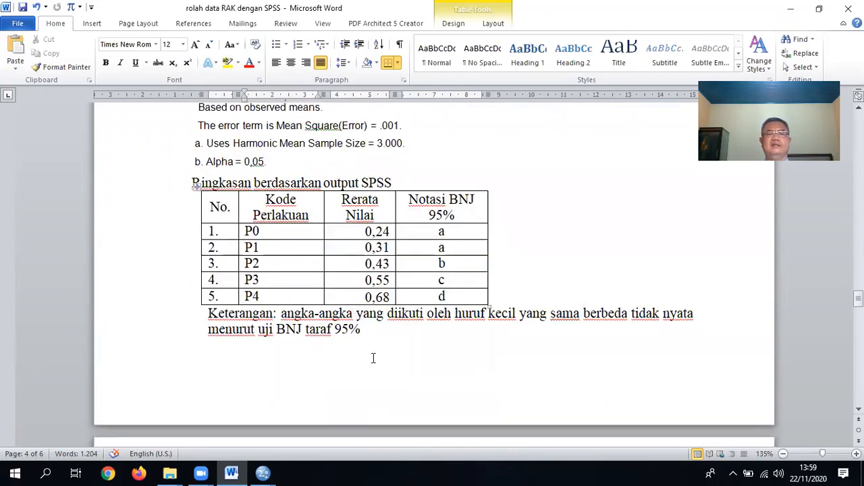
{"action": "scroll", "coordinate": [374, 358], "scroll_direction": "down", "scroll_amount": 1}
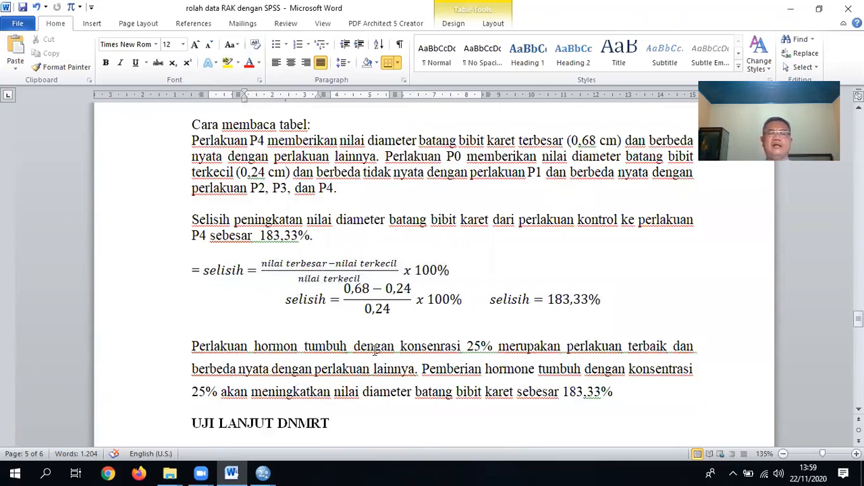
{"action": "scroll", "coordinate": [375, 349], "scroll_direction": "down", "scroll_amount": 5}
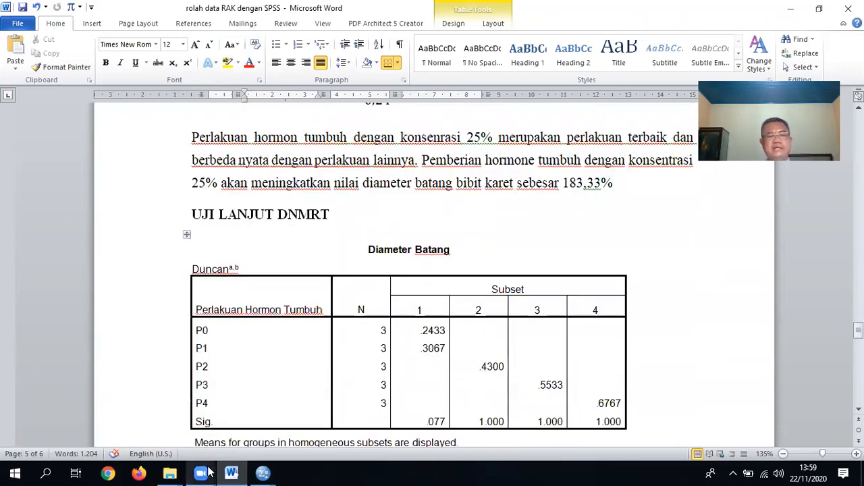
Switch to the SPSS Data Editor and clear the previous settings of the General Linear Model Univariate analysis
{"action": "left_click", "coordinate": [262, 472]}
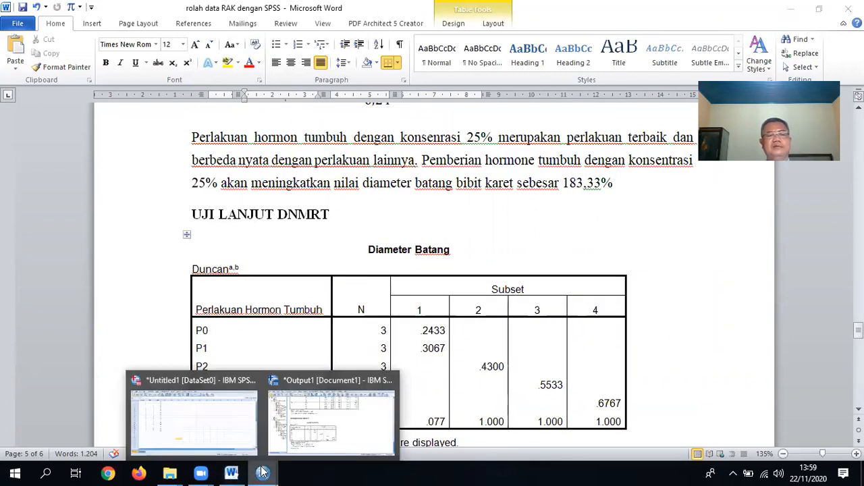
{"action": "left_click", "coordinate": [221, 439]}
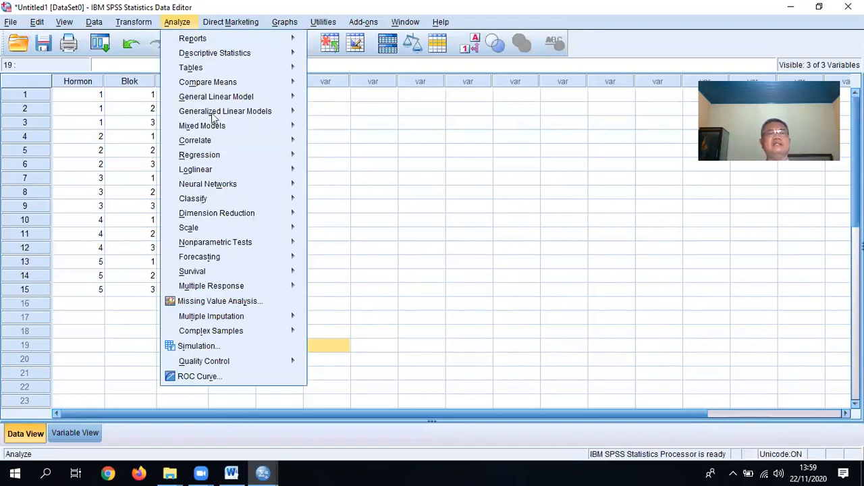
{"action": "mouse_move", "coordinate": [237, 98]}
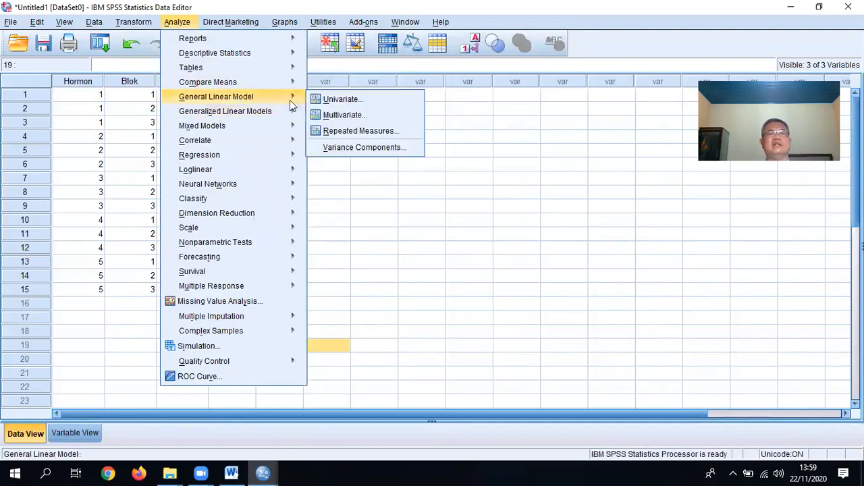
{"action": "left_click", "coordinate": [331, 100]}
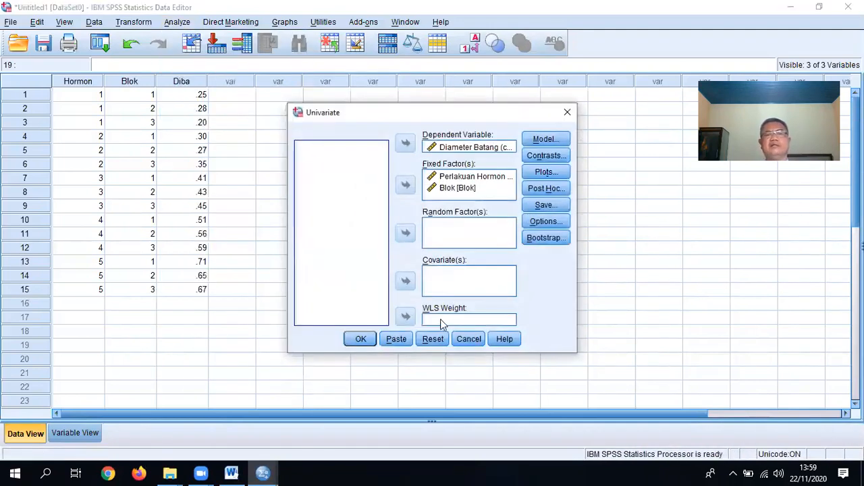
{"action": "left_click", "coordinate": [433, 339]}
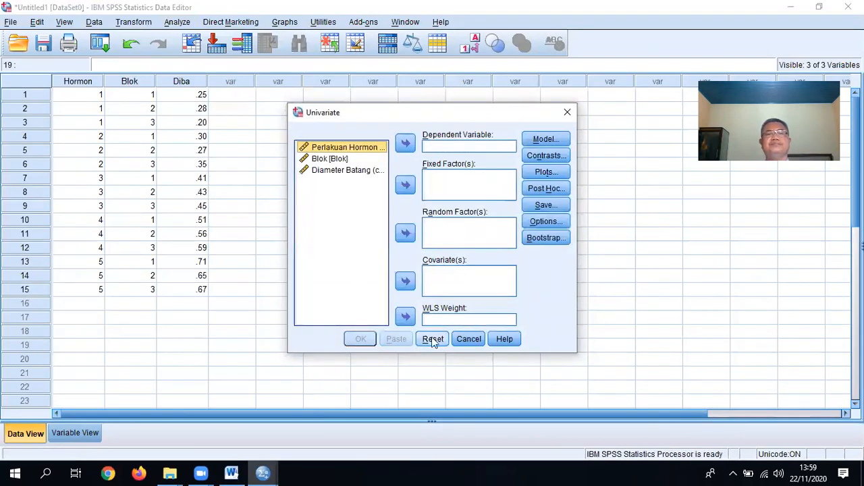
Set Diameter Batang as the dependent variable and add Perlakuan Hormon Tumbuh and Blok as fixed factors
{"action": "left_click", "coordinate": [359, 173]}
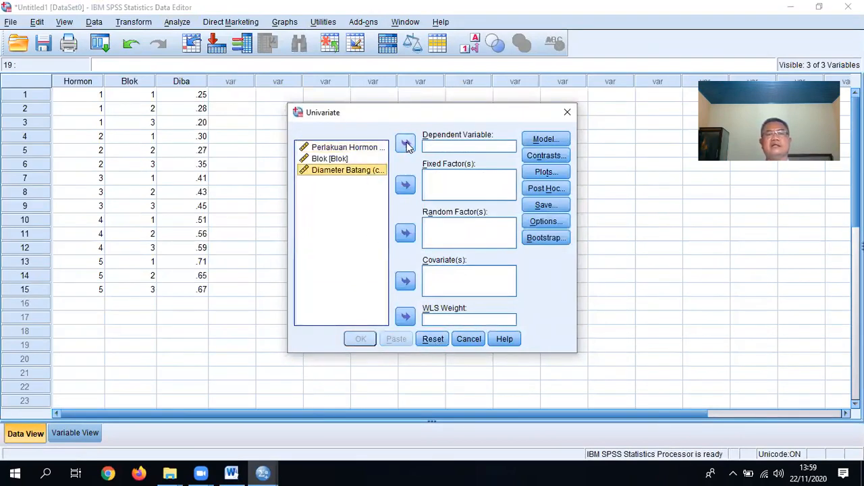
{"action": "left_click", "coordinate": [406, 145]}
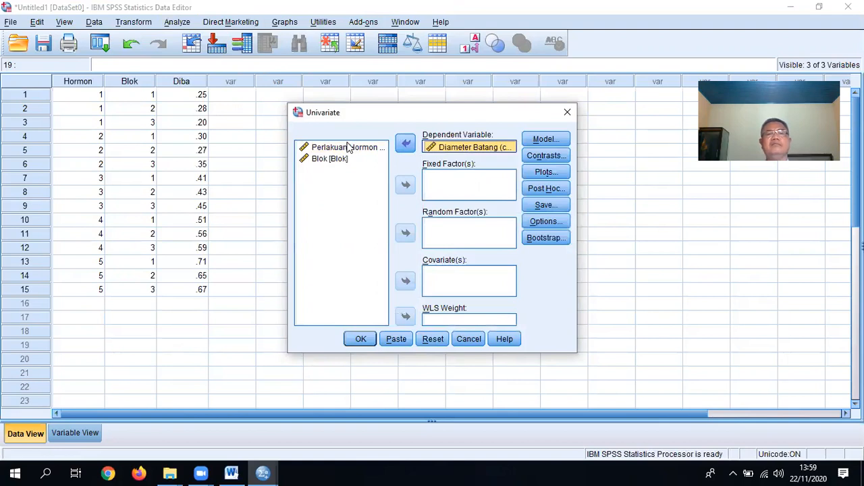
{"action": "left_click", "coordinate": [345, 149]}
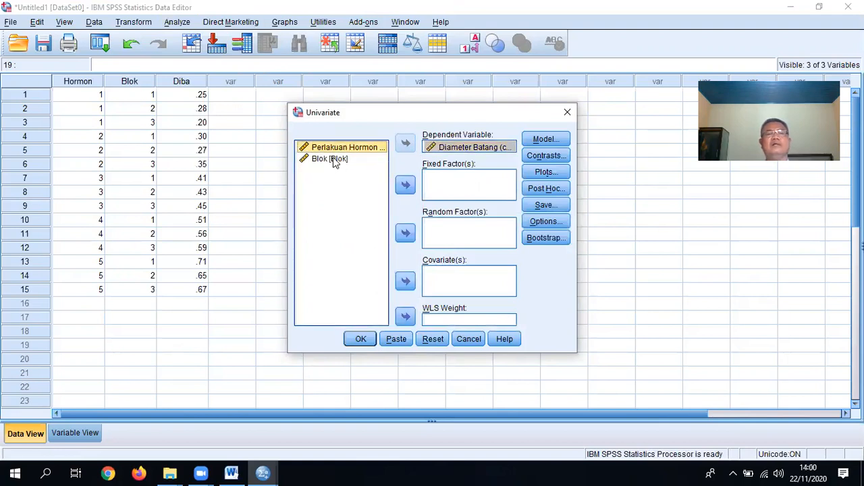
{"action": "left_click", "coordinate": [336, 160], "text": "shift"}
{"action": "left_click", "coordinate": [405, 184]}
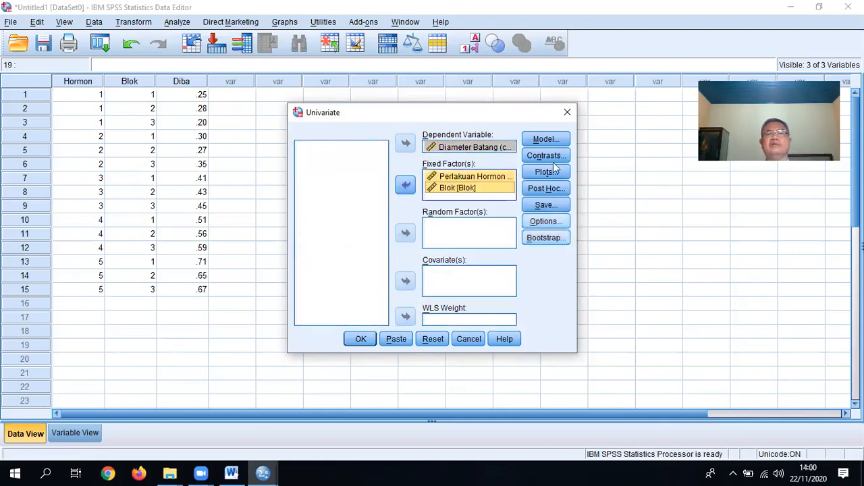
Specify a custom Univariate model containing Hormon and Blok as separate terms
{"action": "left_click", "coordinate": [545, 139]}
{"action": "left_click", "coordinate": [347, 143]}
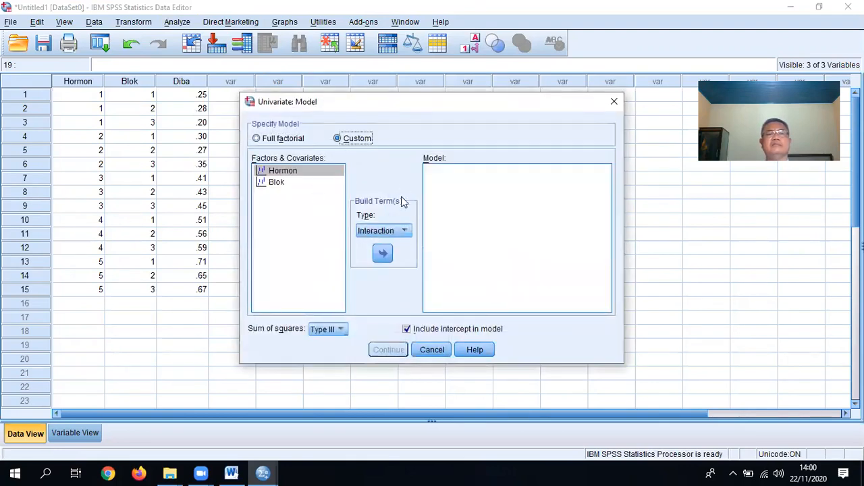
{"action": "left_click", "coordinate": [382, 253]}
{"action": "left_click", "coordinate": [280, 184]}
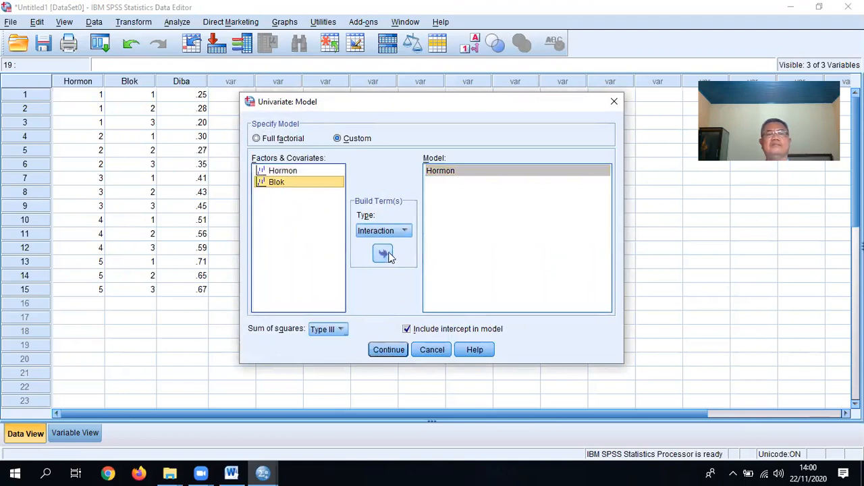
{"action": "left_click", "coordinate": [383, 253]}
Set the model's build term type to Main effects and accept the model specification
{"action": "left_click", "coordinate": [403, 231]}
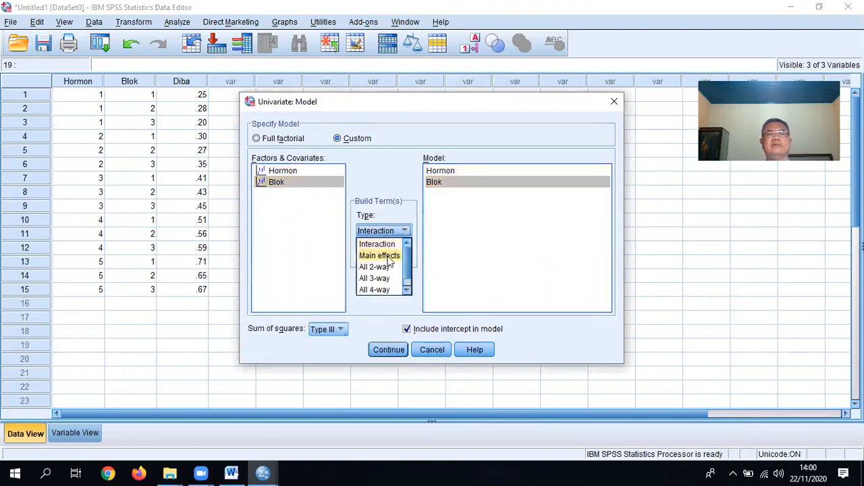
{"action": "left_click", "coordinate": [380, 255]}
{"action": "left_click", "coordinate": [383, 352]}
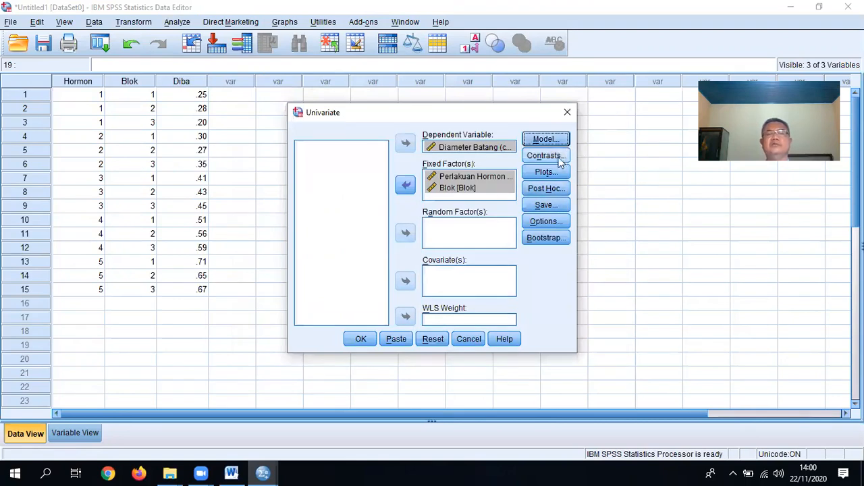
Run the Univariate analysis with a Duncan post hoc test for Hormon and select the Diameter Batang homogeneous subsets table
{"action": "left_click", "coordinate": [547, 190]}
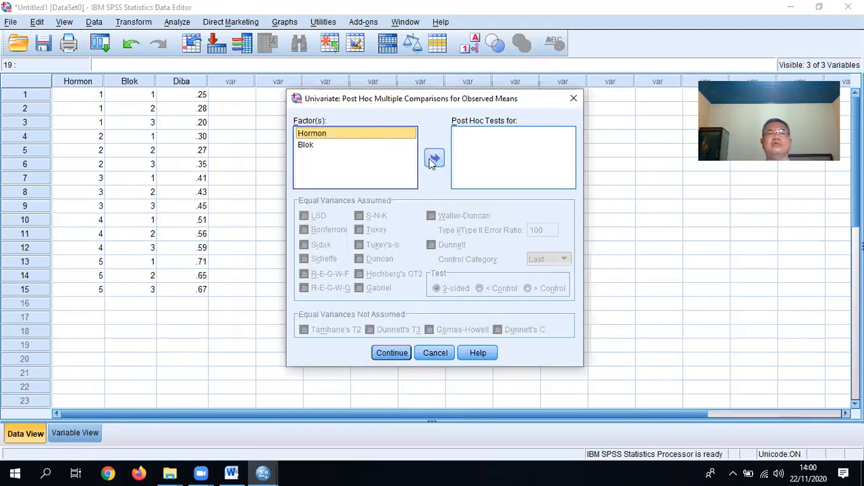
{"action": "left_click", "coordinate": [434, 160]}
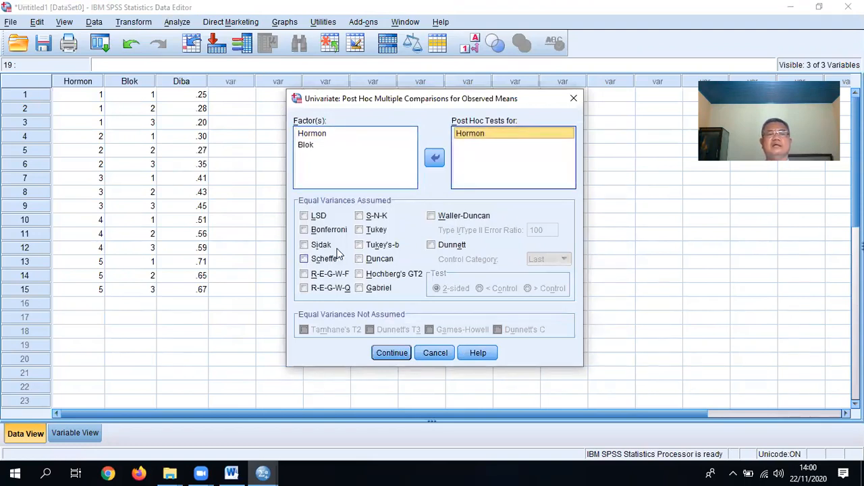
{"action": "left_click", "coordinate": [359, 259]}
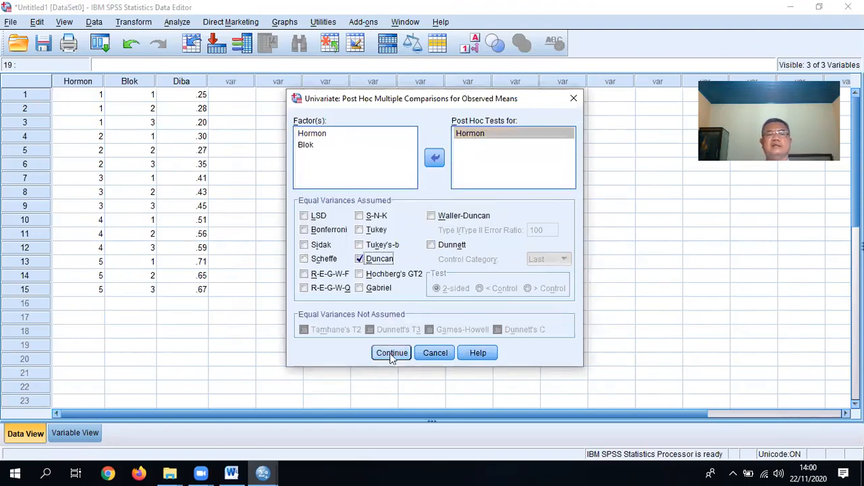
{"action": "left_click", "coordinate": [392, 352]}
{"action": "left_click", "coordinate": [358, 339]}
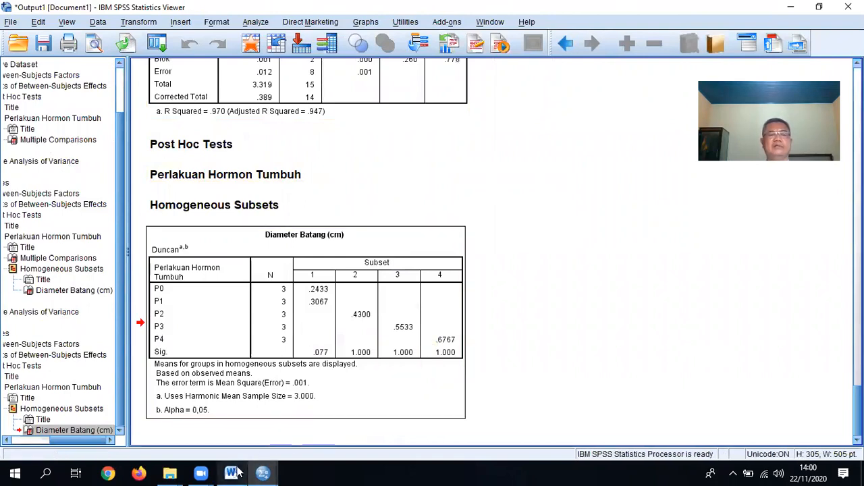
{"action": "right_click", "coordinate": [305, 333]}
{"action": "left_click", "coordinate": [344, 353]}
Switch to the Word document and examine the Duncan subset table and DNMRT 95% summary under UJI LANJUT DNMRT
{"action": "left_click", "coordinate": [233, 472]}
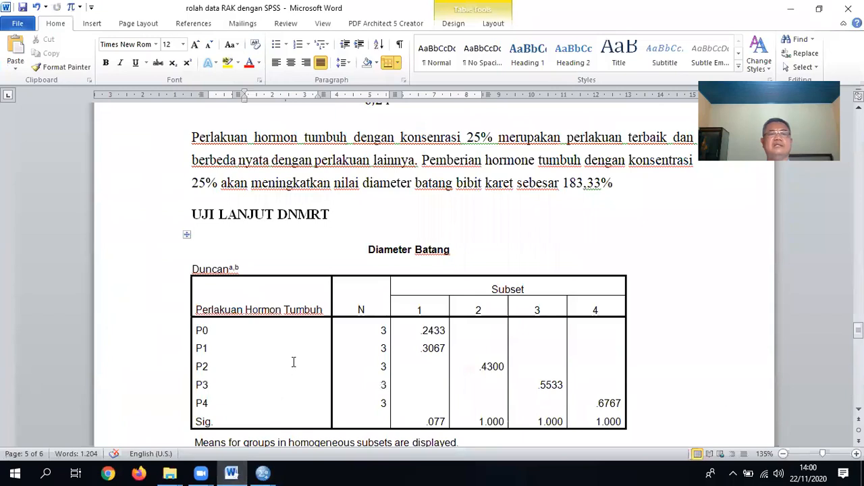
{"action": "scroll", "coordinate": [324, 301], "scroll_direction": "down", "scroll_amount": 3}
{"action": "scroll", "coordinate": [322, 301], "scroll_direction": "down", "scroll_amount": 5}
{"action": "scroll", "coordinate": [323, 301], "scroll_direction": "down", "scroll_amount": 3}
{"action": "scroll", "coordinate": [323, 301], "scroll_direction": "up", "scroll_amount": 2}
{"action": "scroll", "coordinate": [322, 301], "scroll_direction": "up", "scroll_amount": 3}
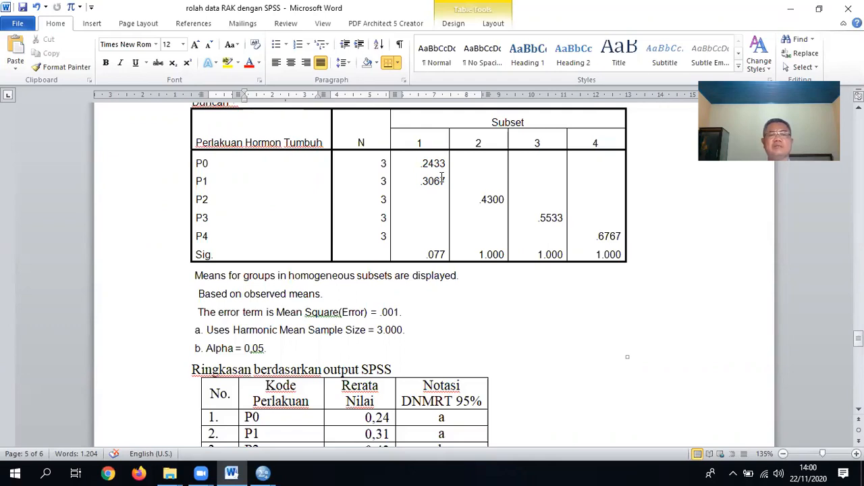
{"action": "scroll", "coordinate": [393, 351], "scroll_direction": "down", "scroll_amount": 1}
{"action": "scroll", "coordinate": [472, 285], "scroll_direction": "up", "scroll_amount": 1}
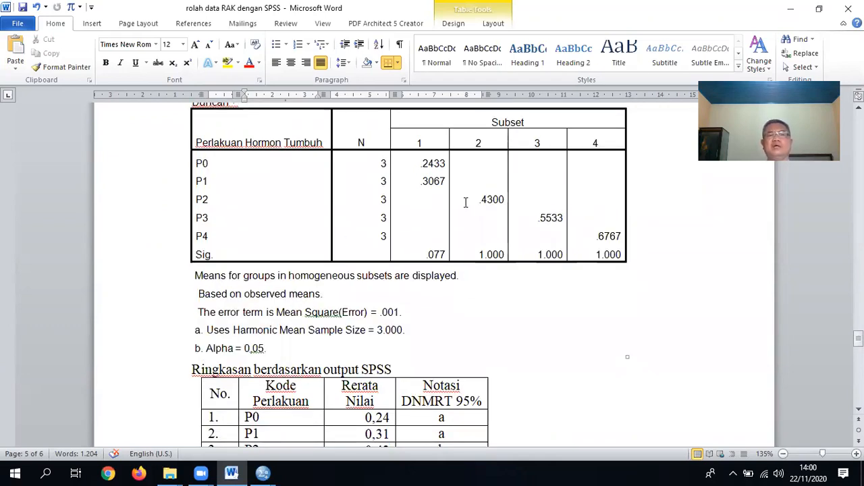
{"action": "scroll", "coordinate": [458, 359], "scroll_direction": "down", "scroll_amount": 2}
{"action": "scroll", "coordinate": [462, 351], "scroll_direction": "up", "scroll_amount": 3}
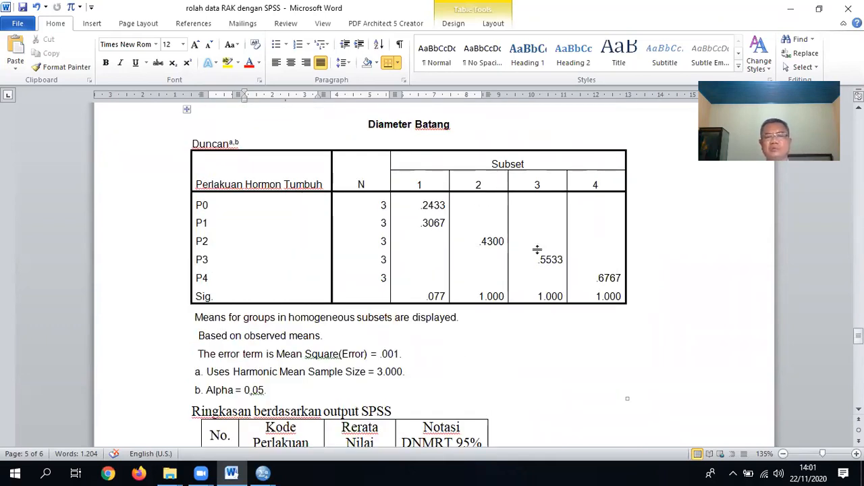
Examine the Duncan subset table, the DNMRT 95% summary, the Cara membaca tabel explanation and the percentage difference calculation
{"action": "scroll", "coordinate": [513, 298], "scroll_direction": "down", "scroll_amount": 2}
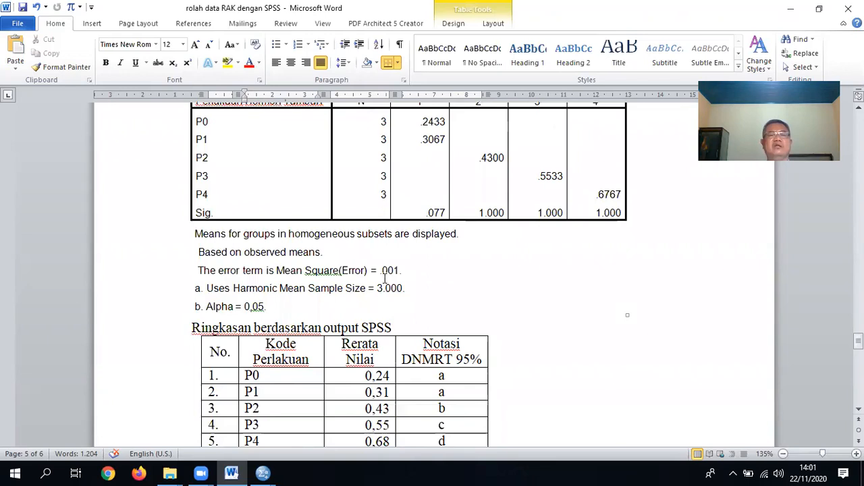
{"action": "scroll", "coordinate": [385, 278], "scroll_direction": "up", "scroll_amount": 2}
{"action": "scroll", "coordinate": [517, 330], "scroll_direction": "down", "scroll_amount": 4}
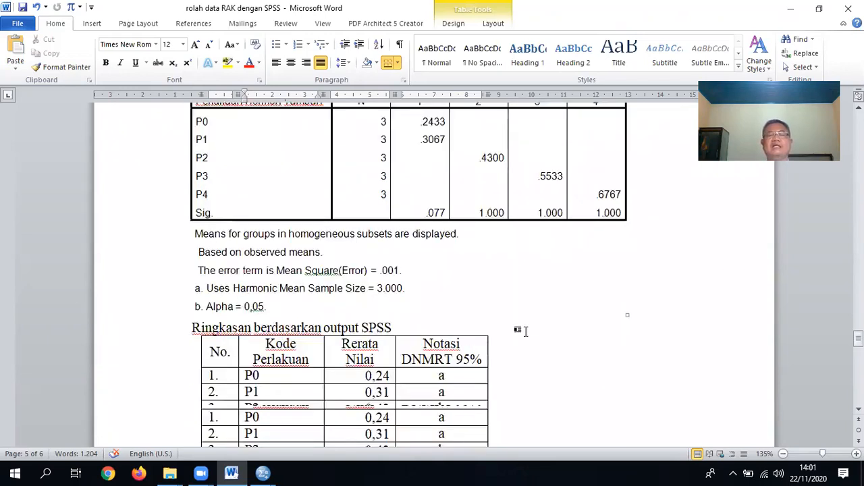
{"action": "scroll", "coordinate": [484, 358], "scroll_direction": "down", "scroll_amount": 3}
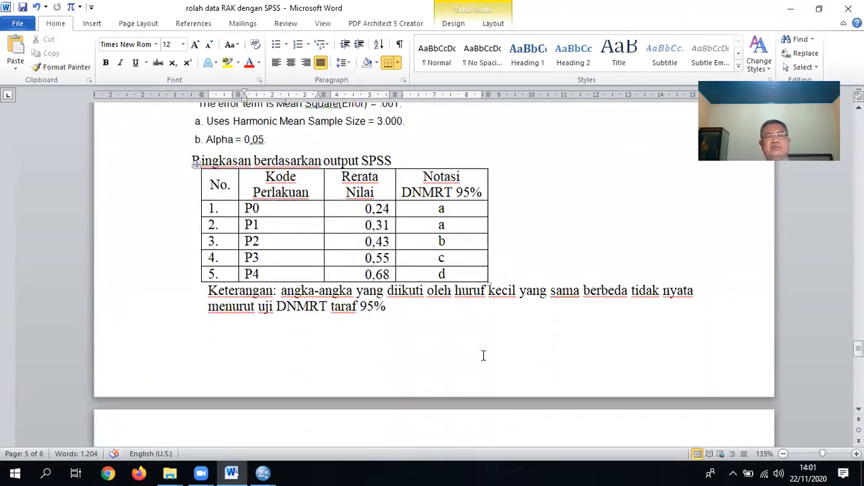
{"action": "scroll", "coordinate": [484, 356], "scroll_direction": "down", "scroll_amount": 5}
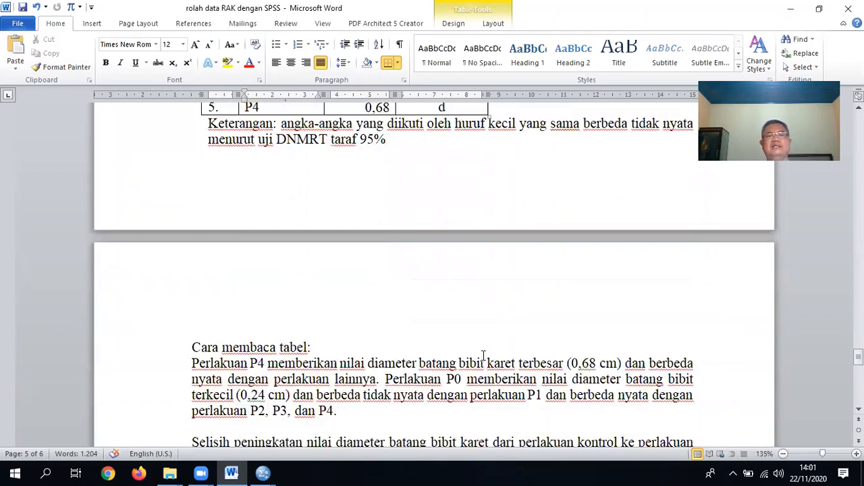
{"action": "scroll", "coordinate": [349, 370], "scroll_direction": "down", "scroll_amount": 6}
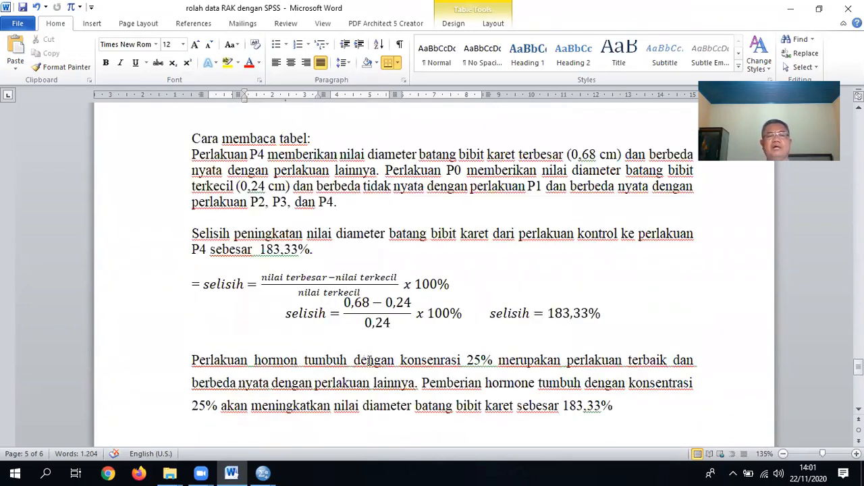
{"action": "scroll", "coordinate": [424, 344], "scroll_direction": "up", "scroll_amount": 20}
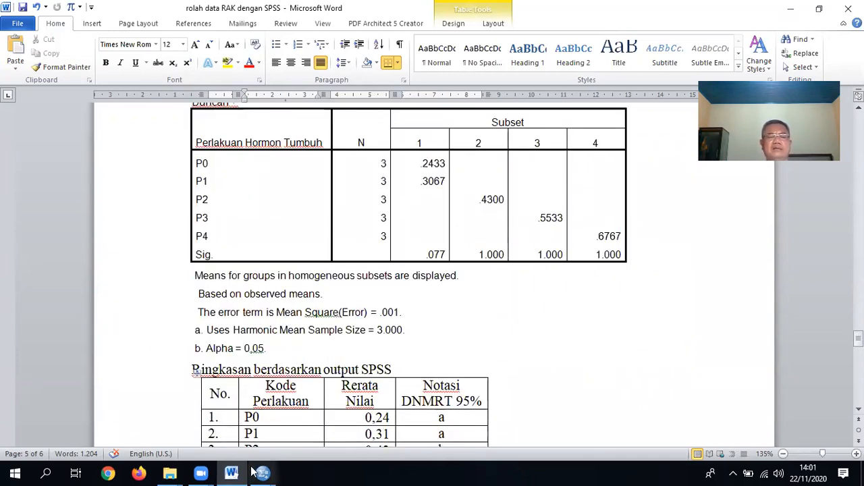
Switch to the SPSS Data Editor and reset the Univariate General Linear Model setup
{"action": "mouse_move", "coordinate": [260, 472]}
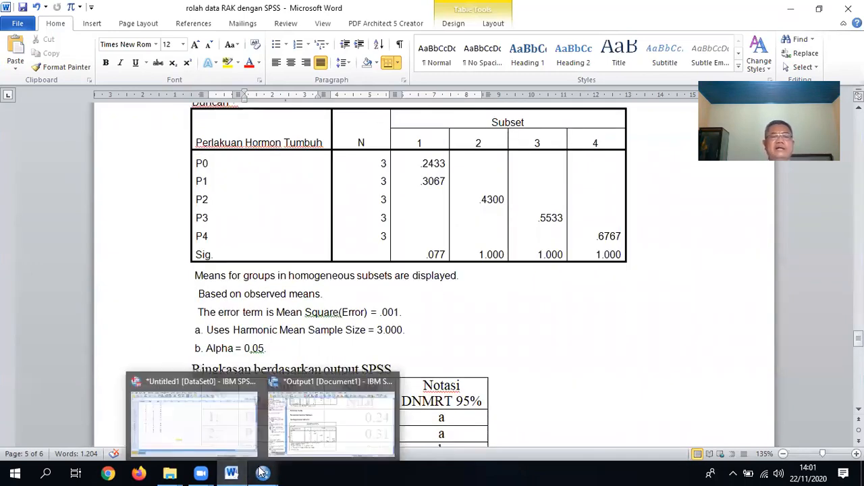
{"action": "left_click", "coordinate": [209, 439]}
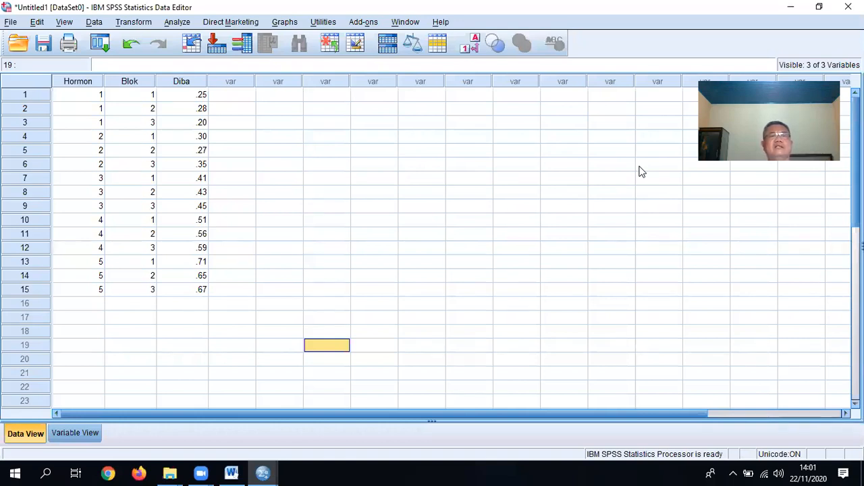
{"action": "left_click", "coordinate": [177, 22]}
{"action": "mouse_move", "coordinate": [253, 96]}
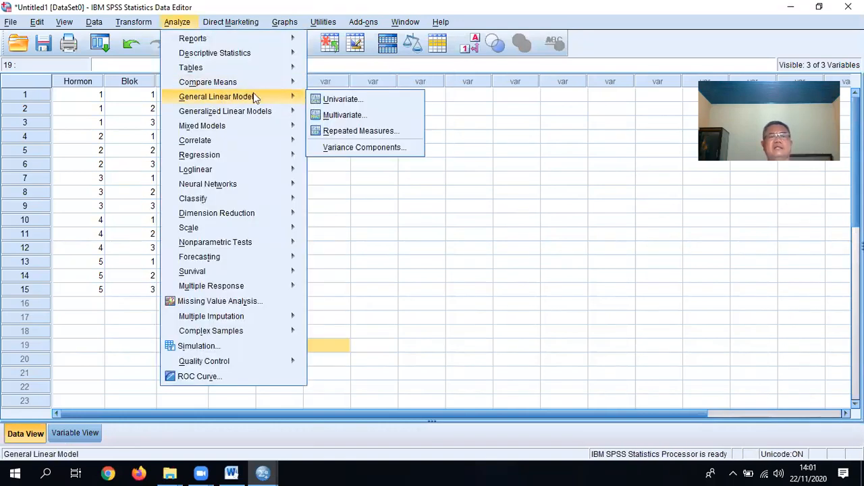
{"action": "left_click", "coordinate": [331, 101]}
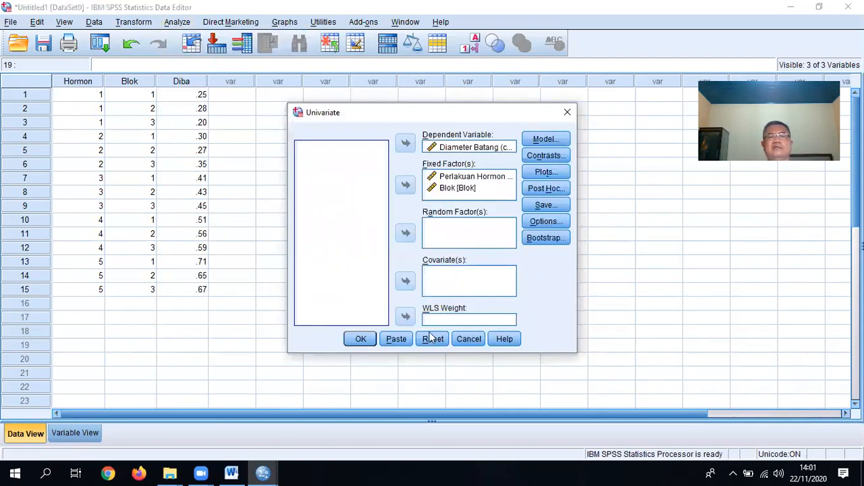
{"action": "left_click", "coordinate": [433, 340]}
Assign Diameter Batang as the dependent variable and Perlakuan Hormon and Blok as fixed factors
{"action": "left_click", "coordinate": [348, 170]}
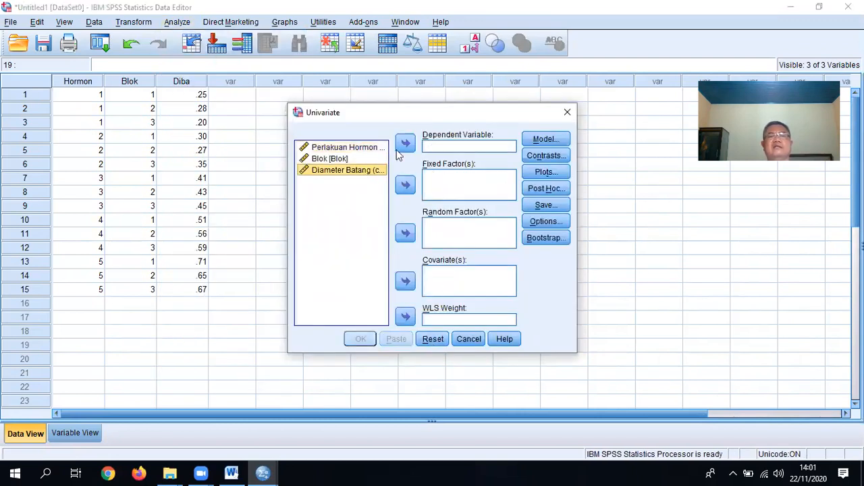
{"action": "left_click", "coordinate": [405, 143]}
{"action": "left_click", "coordinate": [344, 147]}
{"action": "left_click", "coordinate": [344, 159], "text": "shift"}
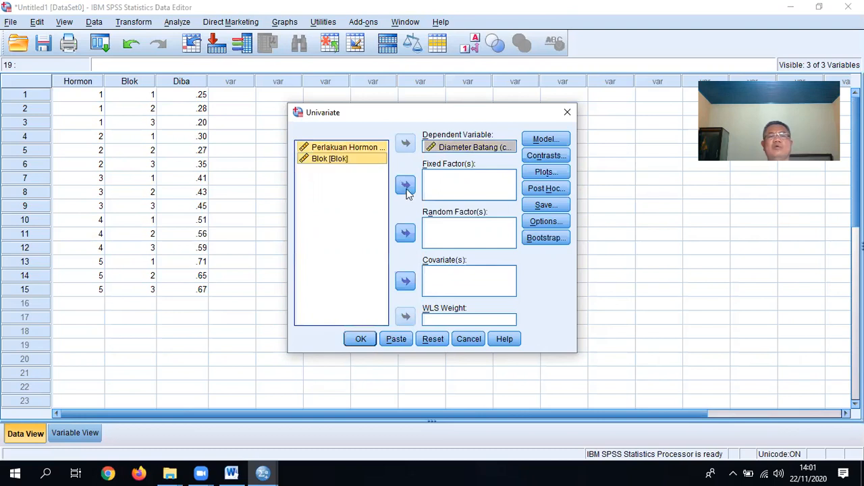
{"action": "left_click", "coordinate": [406, 186]}
Specify a custom Univariate model with Hormon and Blok as Main effects terms
{"action": "left_click", "coordinate": [546, 139]}
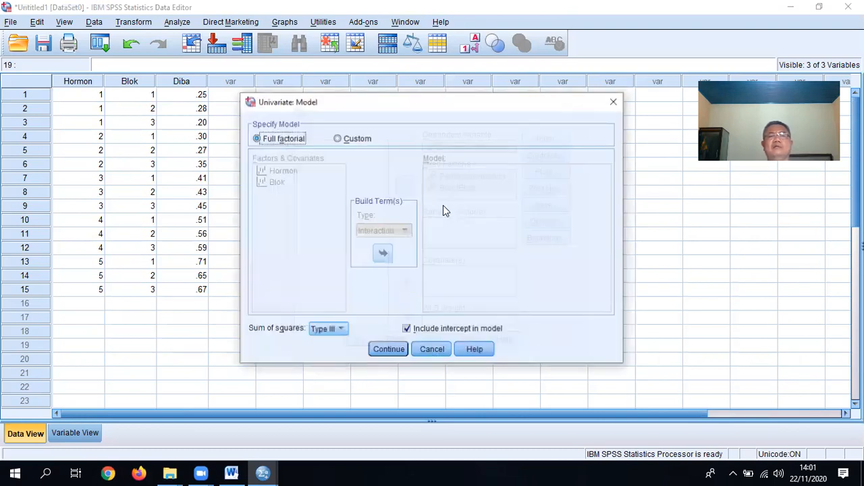
{"action": "left_click", "coordinate": [337, 138]}
{"action": "left_click", "coordinate": [390, 232]}
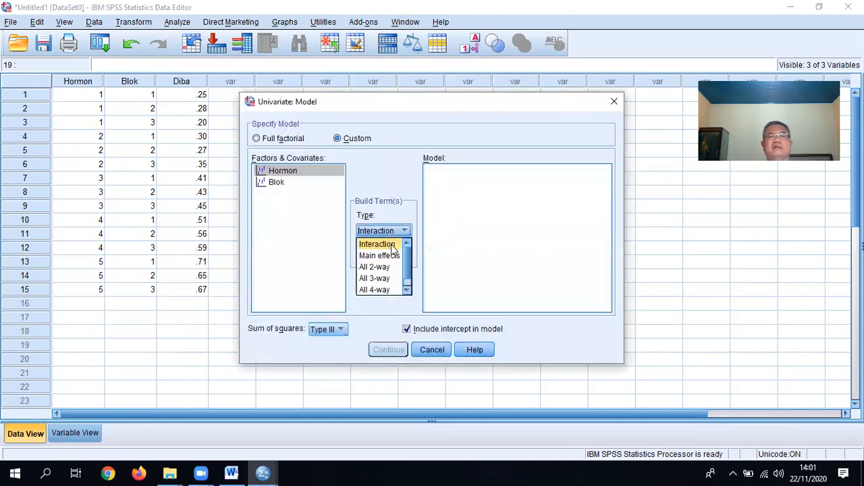
{"action": "left_click", "coordinate": [389, 257]}
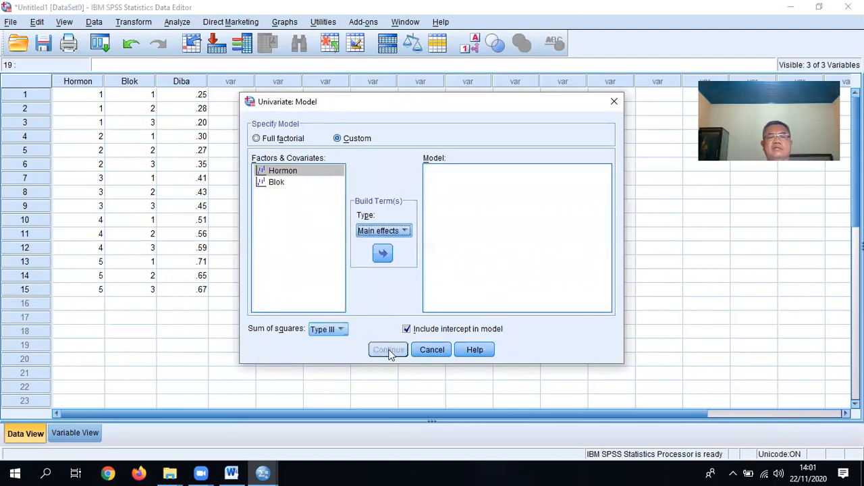
{"action": "left_click", "coordinate": [383, 254]}
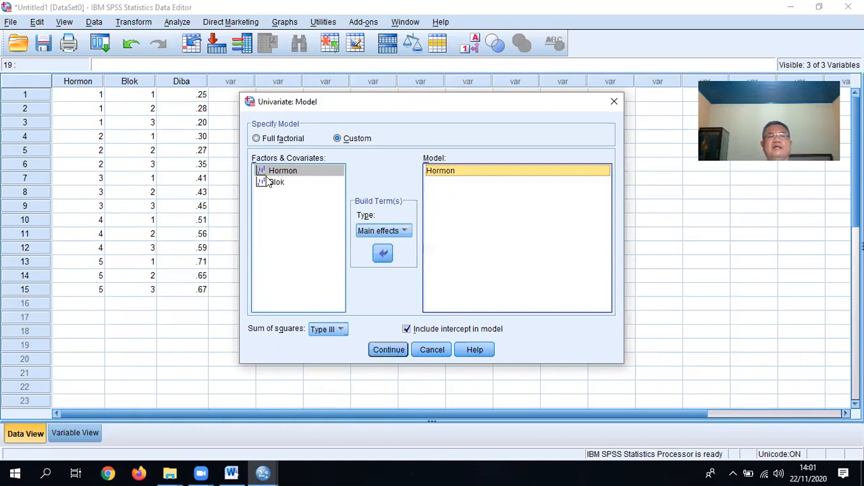
{"action": "left_click", "coordinate": [267, 182]}
{"action": "left_click", "coordinate": [383, 254]}
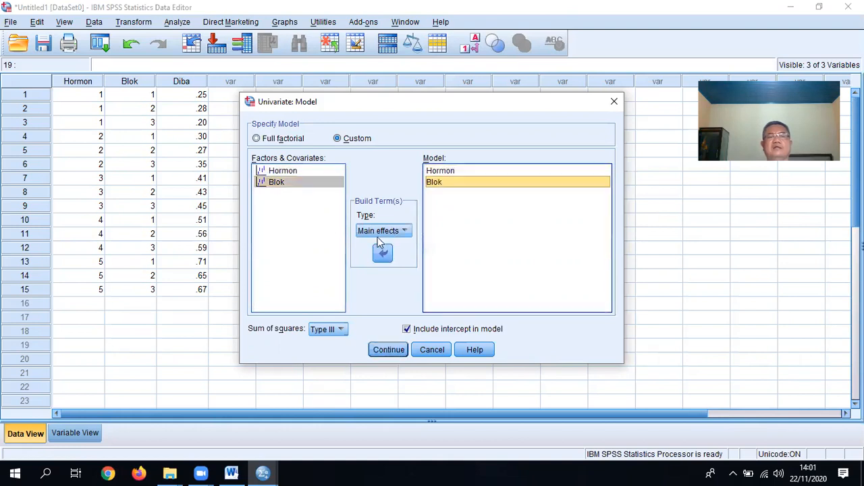
{"action": "left_click", "coordinate": [385, 231]}
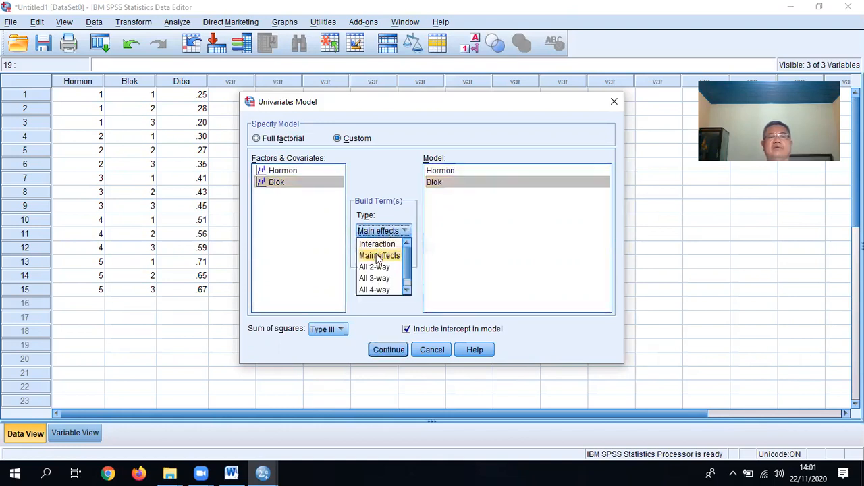
{"action": "left_click", "coordinate": [380, 253]}
{"action": "left_click", "coordinate": [382, 345]}
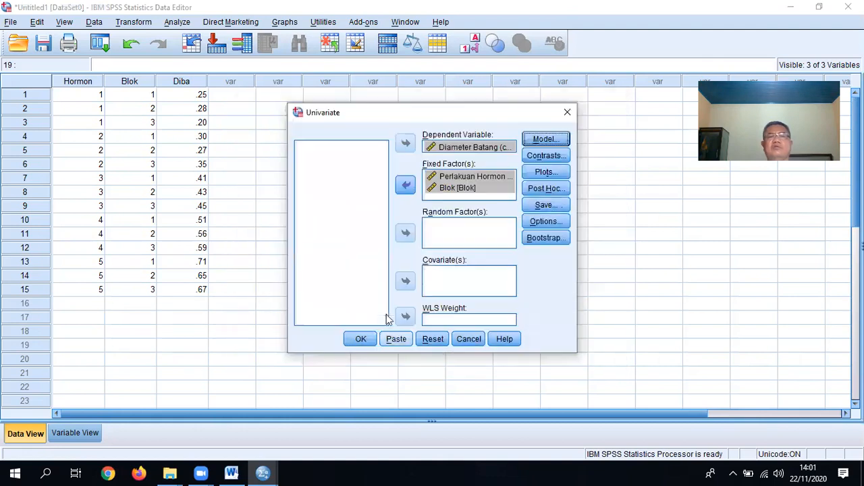
Run the Univariate analysis with a Dunnett post hoc test for Hormon
{"action": "left_click", "coordinate": [547, 189]}
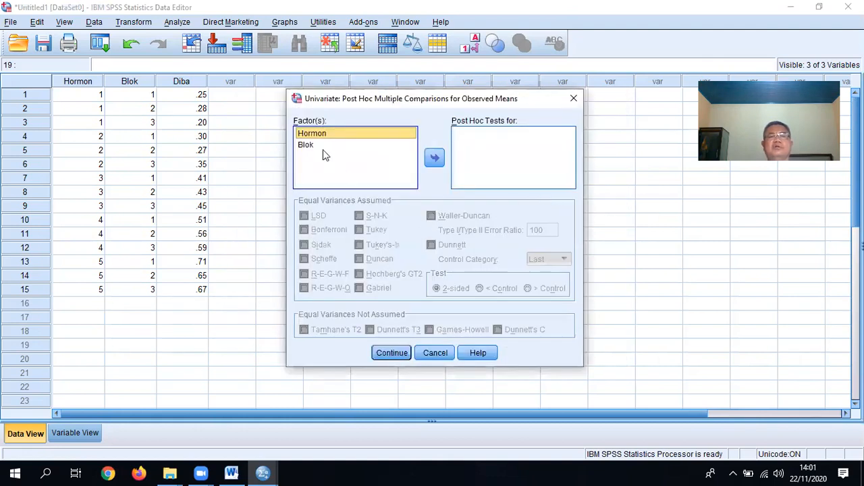
{"action": "left_click", "coordinate": [440, 157]}
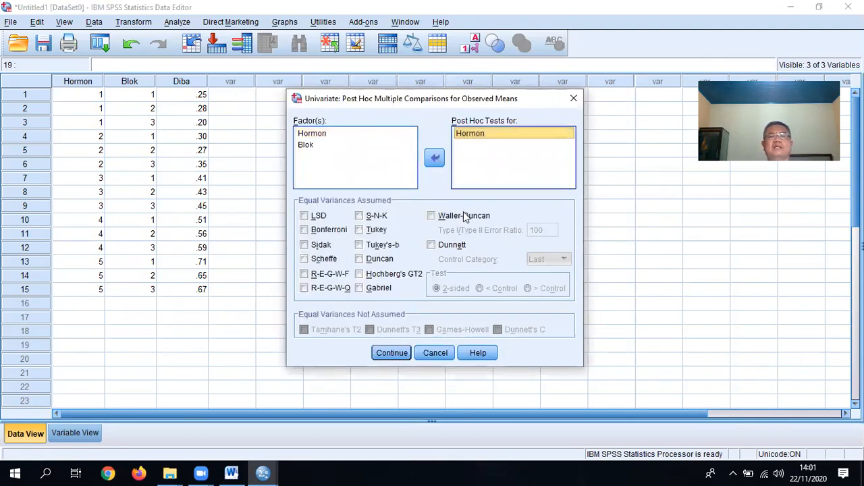
{"action": "left_click", "coordinate": [431, 245]}
{"action": "left_click", "coordinate": [397, 353]}
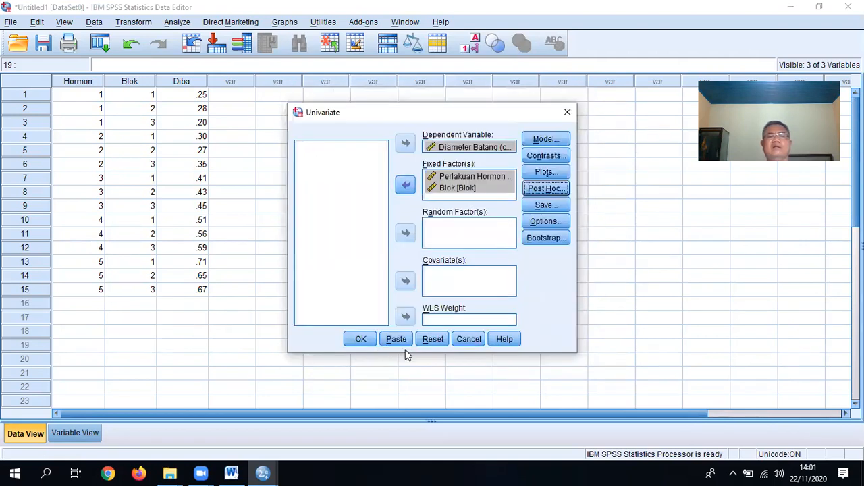
{"action": "left_click", "coordinate": [365, 340]}
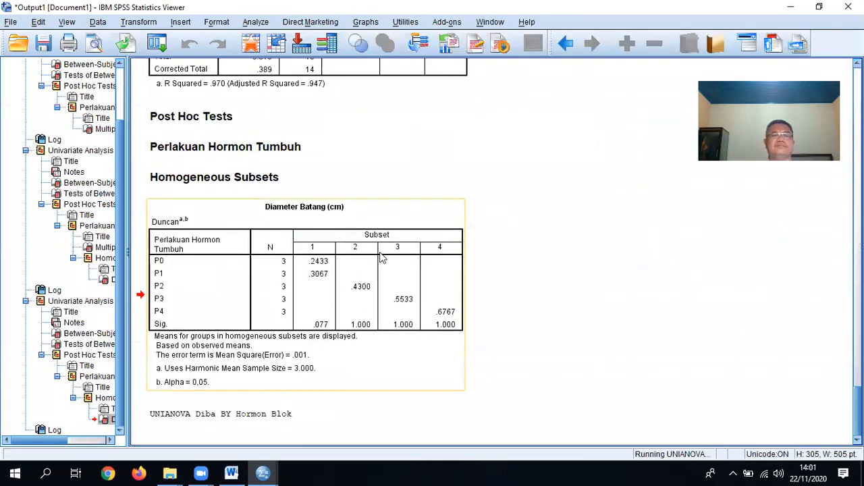
Copy the Dunnett Multiple Comparisons table from the output and switch to the Word document
{"action": "right_click", "coordinate": [353, 272]}
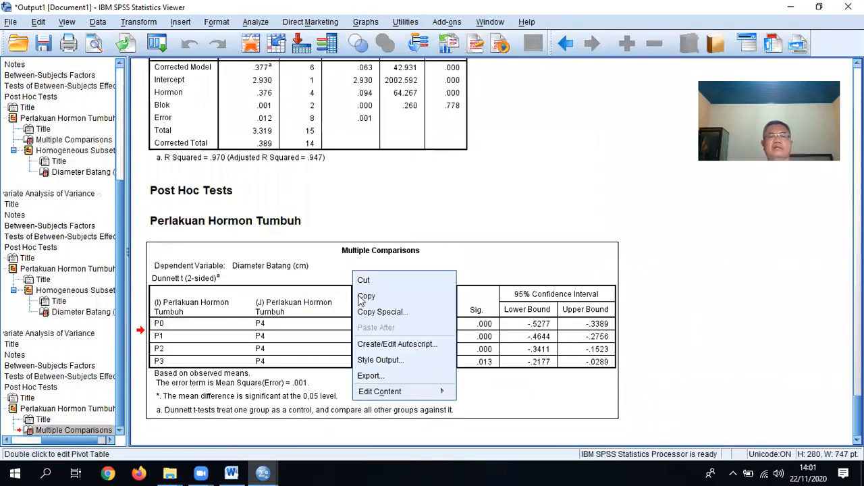
{"action": "left_click", "coordinate": [361, 294]}
{"action": "left_click", "coordinate": [245, 472]}
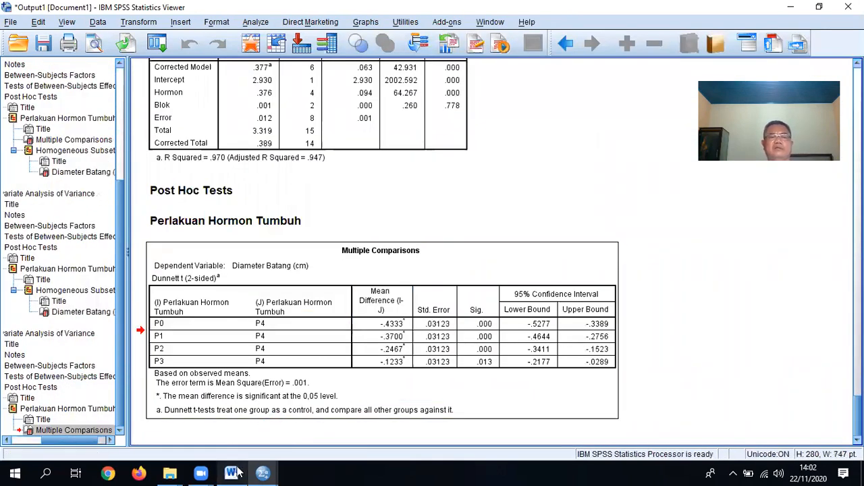
Add the line "UJI LANJUT DUNNET" below the last paragraph of the DNMRT interpretation
{"action": "scroll", "coordinate": [285, 381], "scroll_direction": "down", "scroll_amount": 20}
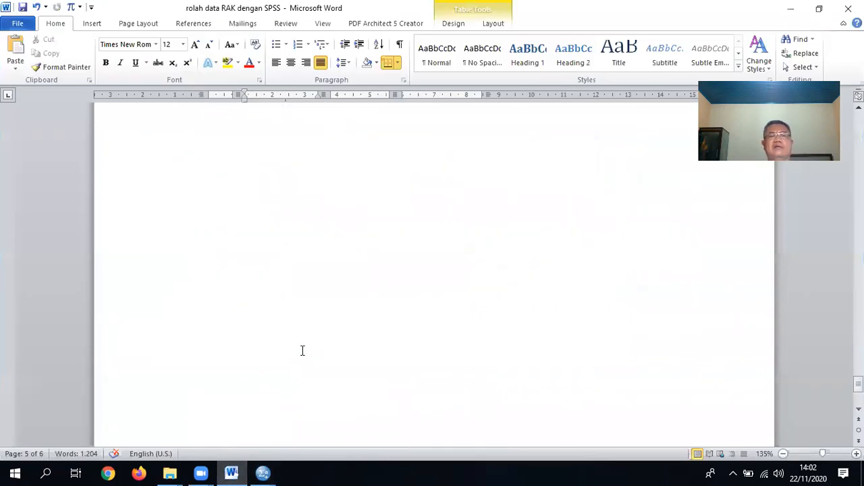
{"action": "left_click", "coordinate": [302, 347]}
{"action": "type", "text": "U"}
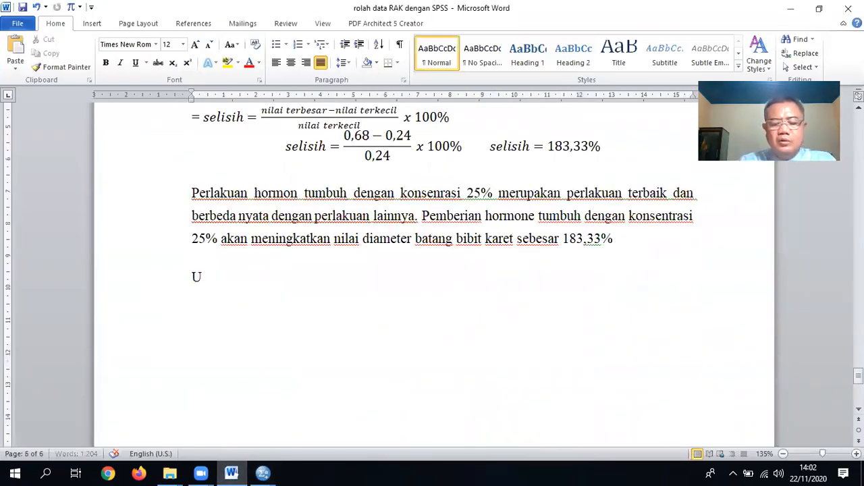
{"action": "type", "text": "JI DUNNET"}
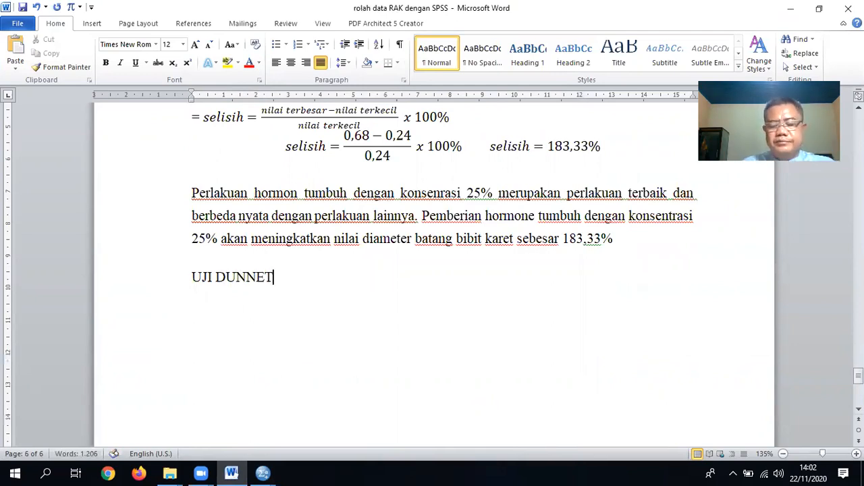
{"action": "key", "text": "ctrl+Left"}
{"action": "type", "text": "LANJUT"}
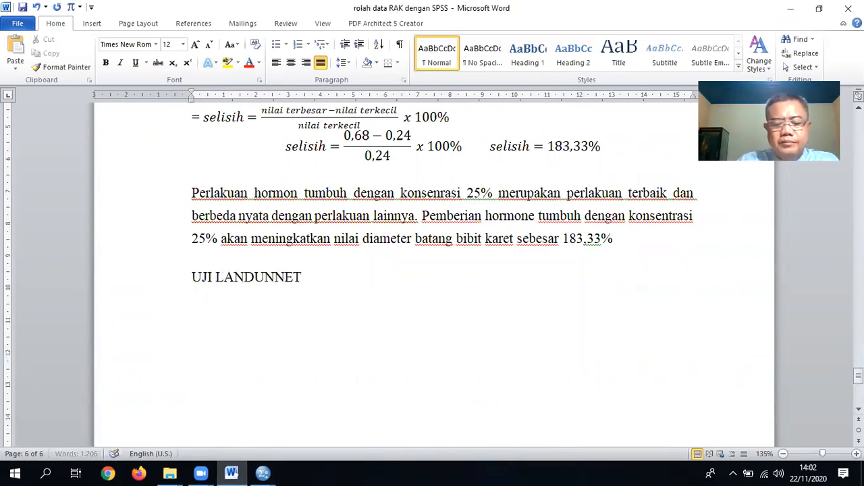
{"action": "scroll", "coordinate": [357, 303], "scroll_direction": "up", "scroll_amount": 1}
Make the UJI LANJUT DUNNET heading bold and paste the copied Multiple Comparisons table on a new line beneath it
{"action": "left_click", "coordinate": [369, 316]}
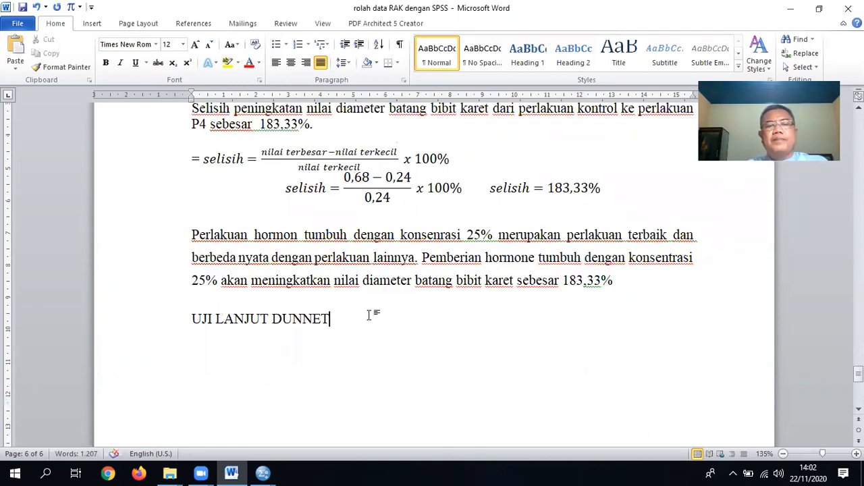
{"action": "key", "text": "Return"}
{"action": "left_click_drag", "start_coordinate": [349, 313], "coordinate": [196, 321]}
{"action": "key", "text": "ctrl+b"}
{"action": "left_click", "coordinate": [223, 347]}
{"action": "key", "text": "ctrl+v"}
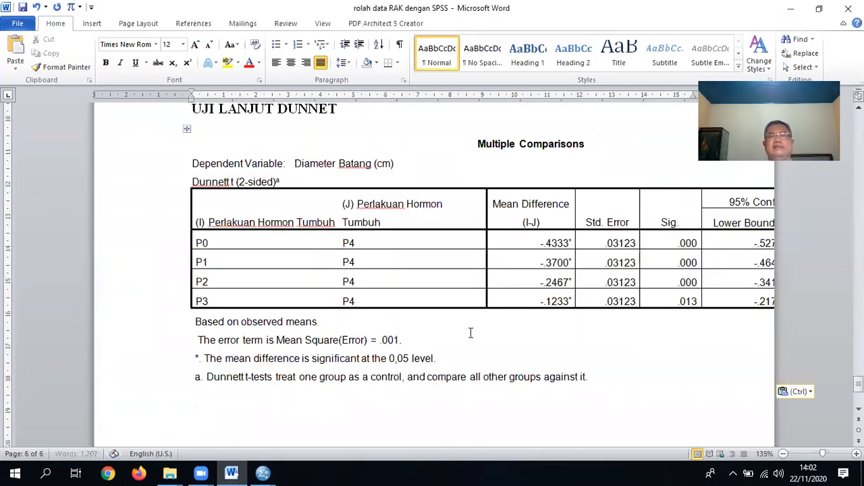
AutoFit the pasted Dunnett Multiple Comparisons table to the window width
{"action": "right_click", "coordinate": [383, 262]}
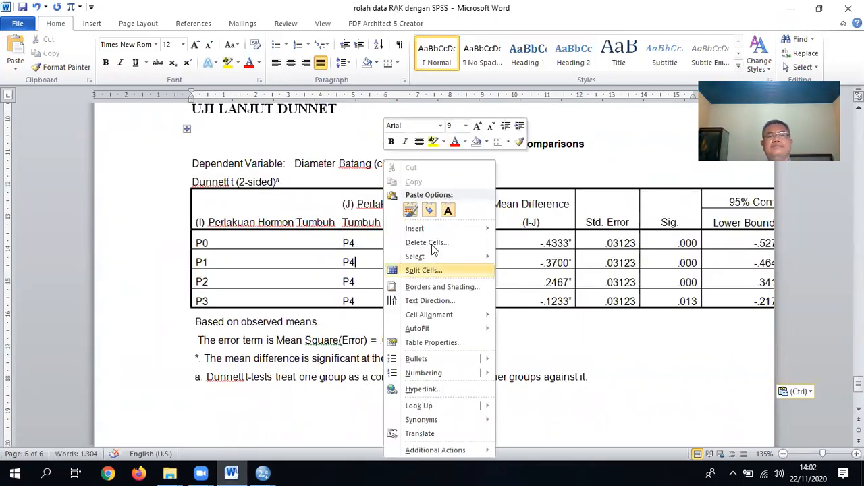
{"action": "mouse_move", "coordinate": [445, 329]}
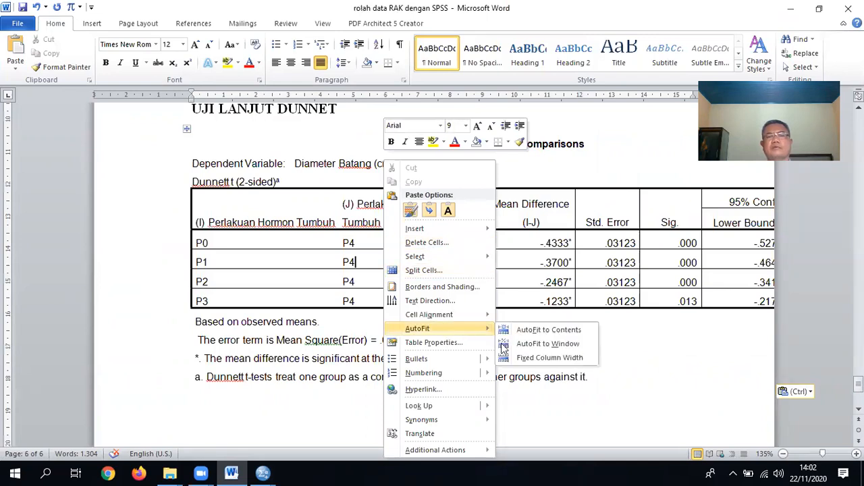
{"action": "left_click", "coordinate": [514, 343]}
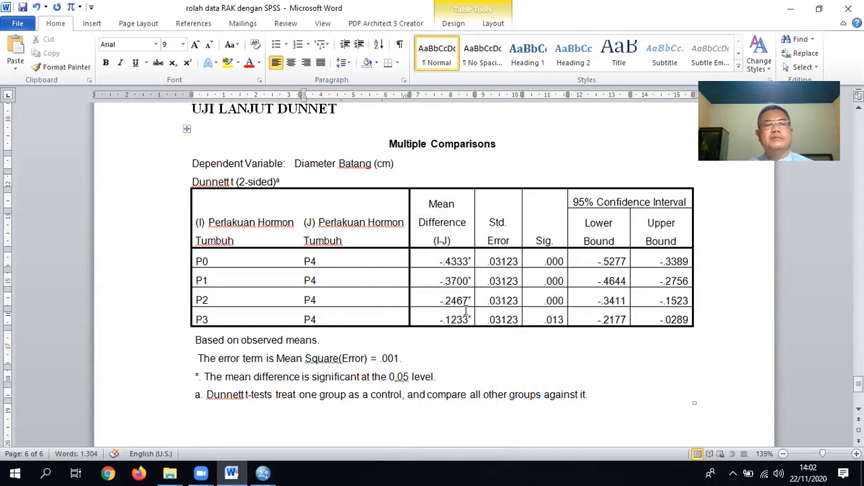
{"action": "scroll", "coordinate": [466, 310], "scroll_direction": "down", "scroll_amount": 1}
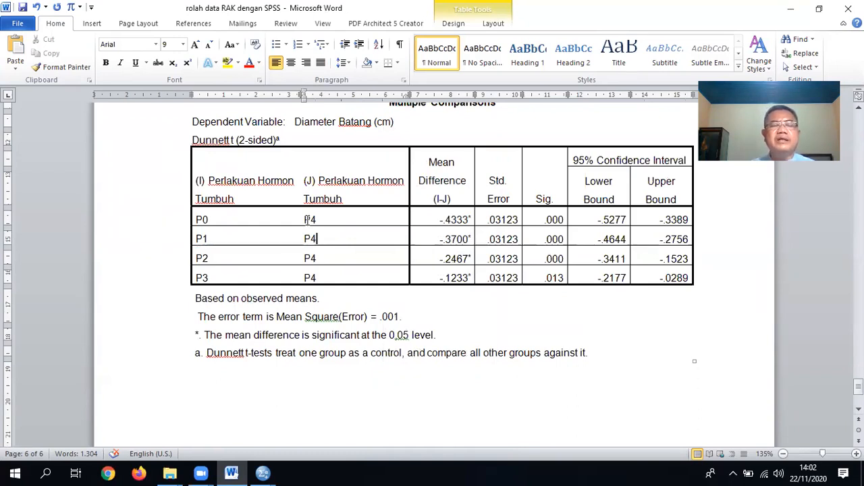
Start the Dunnett interpretation on the line below the Multiple Comparisons table with "Hormon dengan konsentrasi 25%"
{"action": "left_click", "coordinate": [273, 394]}
{"action": "type", "text": "P4"}
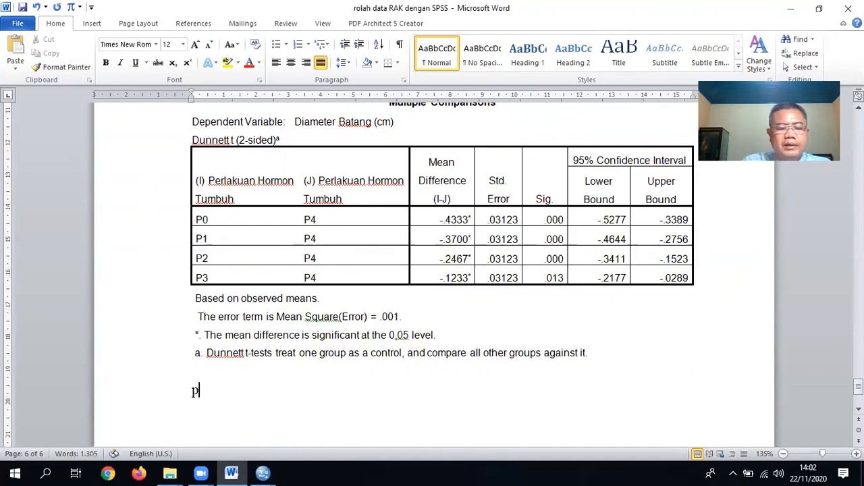
{"action": "key", "text": "BackSpace"}
{"action": "key", "text": "BackSpace"}
{"action": "key", "text": "BackSpace"}
{"action": "type", "text": "hORMON d"}
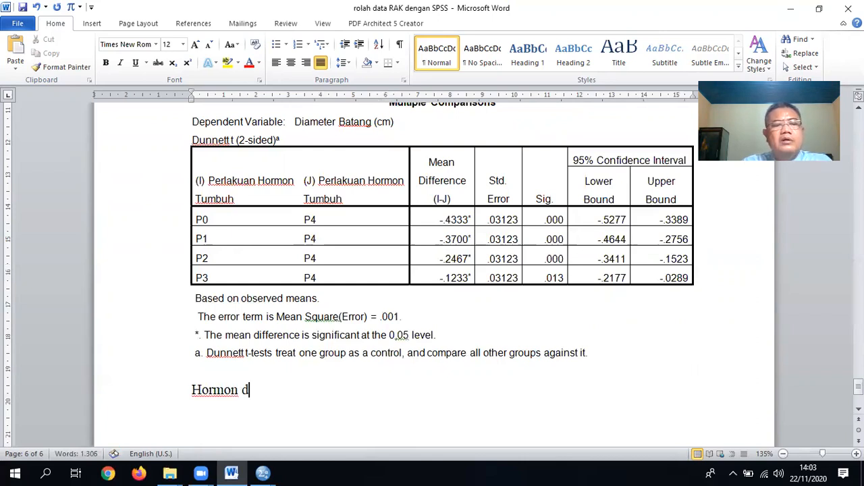
{"action": "key", "text": "BackSpace"}
{"action": "type", "text": "dengan ko"}
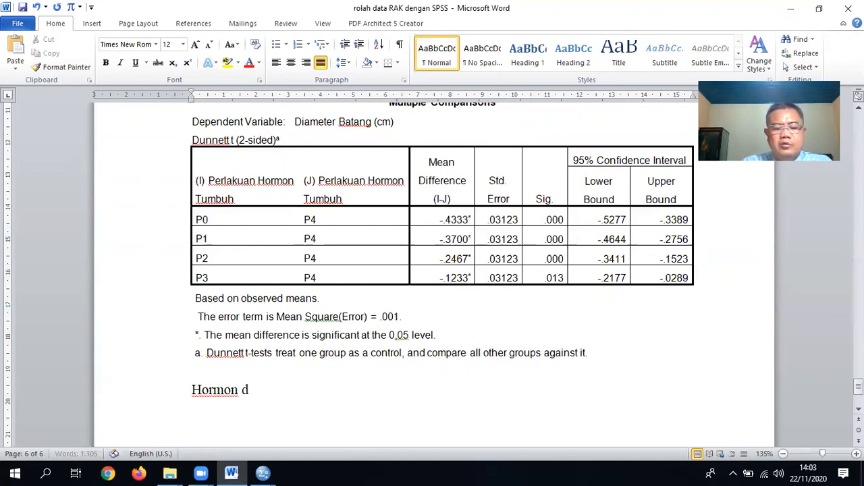
{"action": "type", "text": "ntr"}
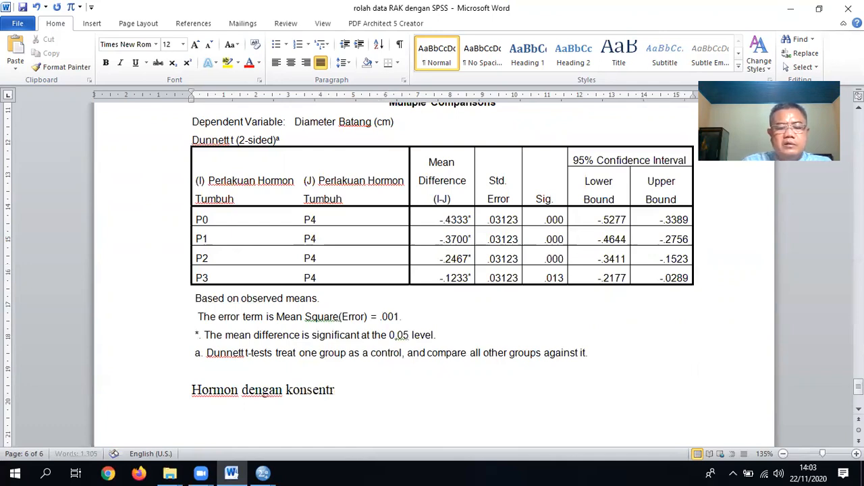
{"action": "type", "text": "asi 25% "}
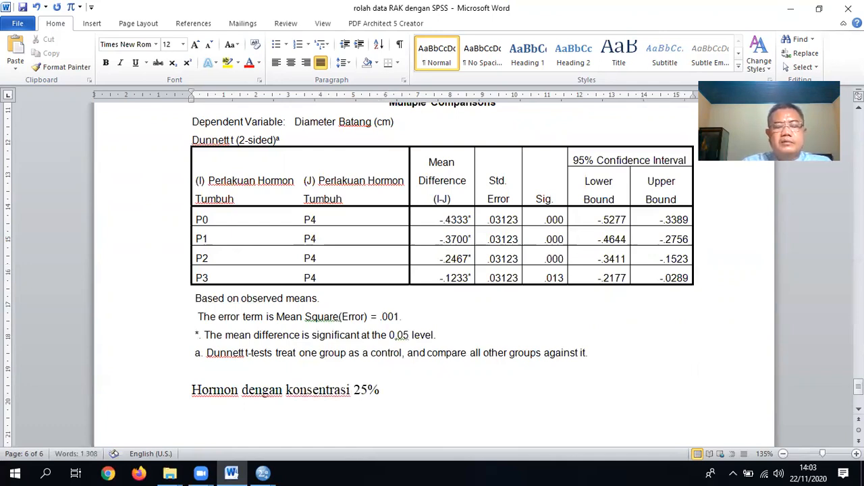
Continue the Dunnett interpretation sentence with "memberikan nilai diameter batang bibit"
{"action": "type", "text": "mem"}
{"action": "key", "text": "BackSpace"}
{"action": "type", "text": "emberikan"}
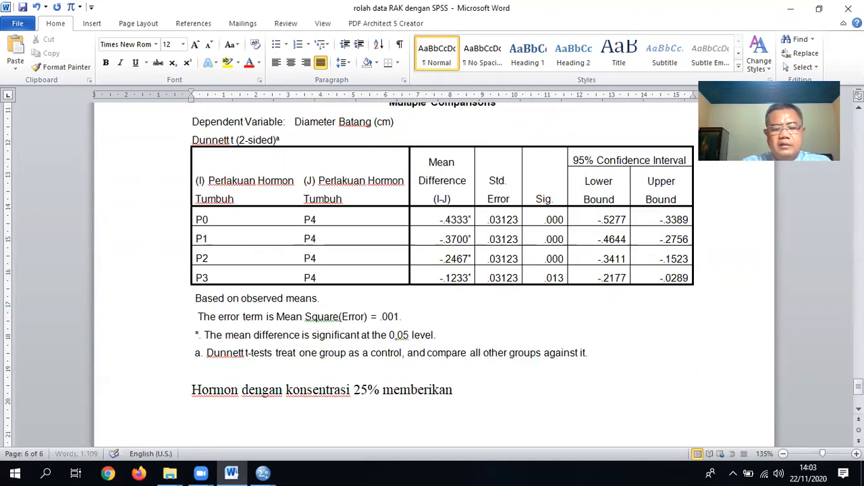
{"action": "type", "text": " nilai diameter bata"}
{"action": "key", "text": "BackSpace"}
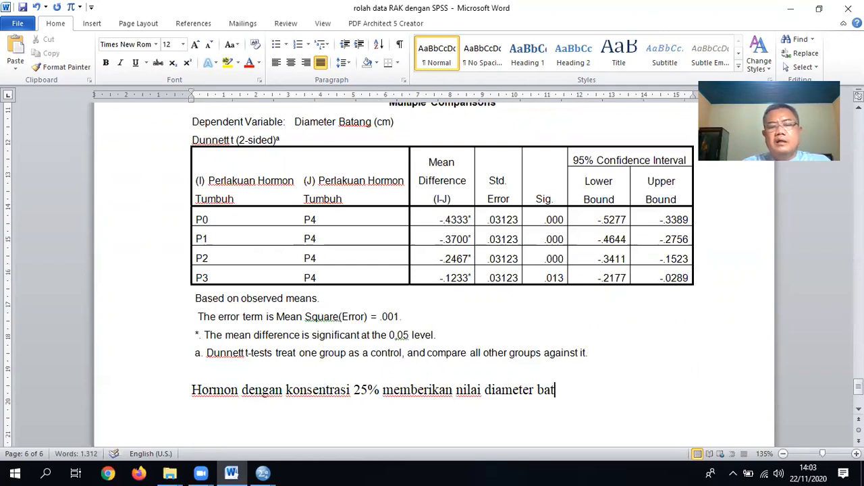
{"action": "type", "text": "ang bibit"}
{"action": "key", "text": "BackSpace"}
{"action": "key", "text": "BackSpace"}
{"action": "key", "text": "BackSpace"}
{"action": "type", "text": "ibit"}
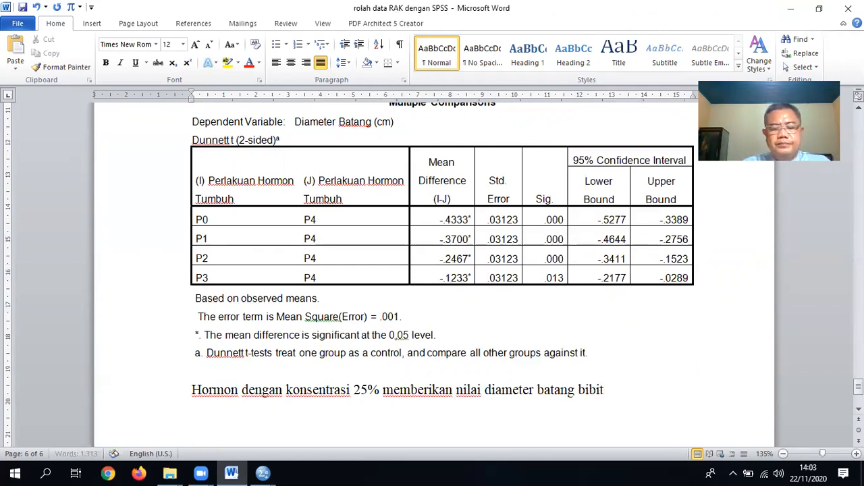
Complete the Dunnett interpretation sentence with "karet tertinggi dan berbeda nyata dengan kontrol."
{"action": "type", "text": " karet tertinggi "}
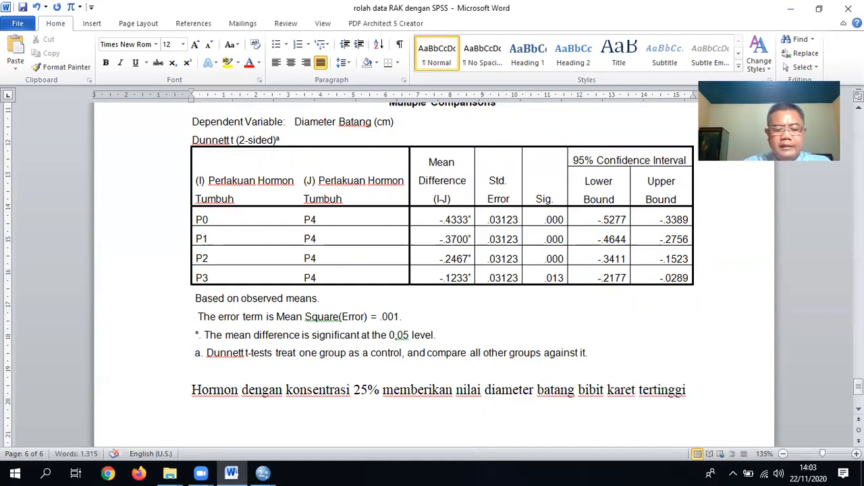
{"action": "type", "text": "dan berbeda nyata dengan kontrol."}
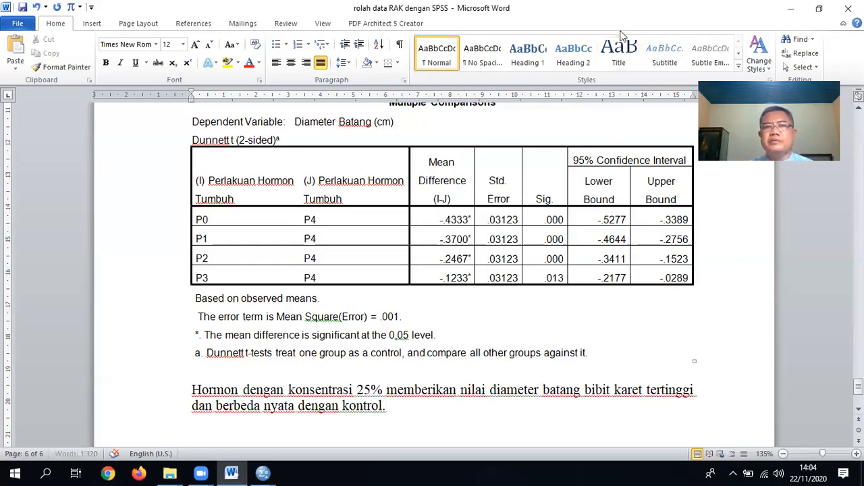
{"action": "scroll", "coordinate": [624, 255], "scroll_direction": "up", "scroll_amount": 1}
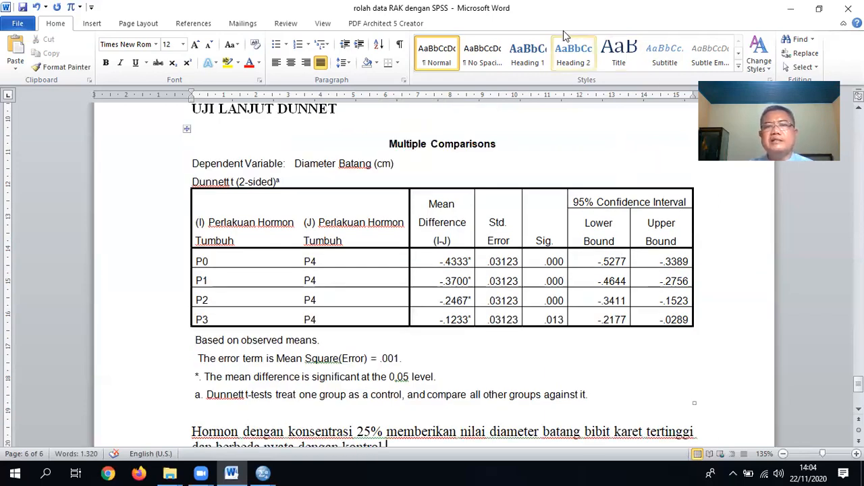